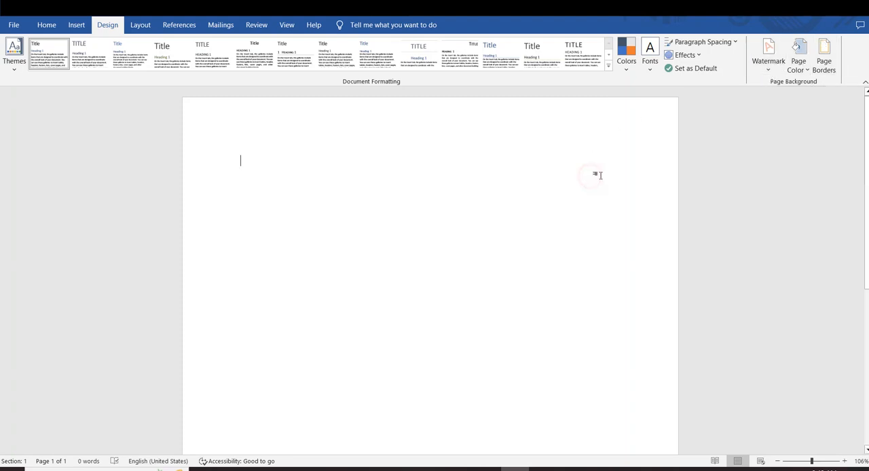
Add the built-in CONFIDENTIAL 1 diagonal watermark to the blank page.
left_click(769, 61)
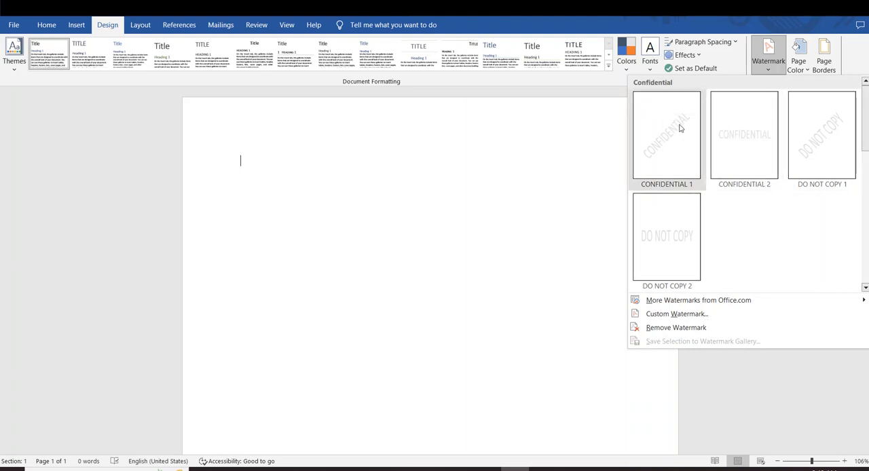
left_click(679, 166)
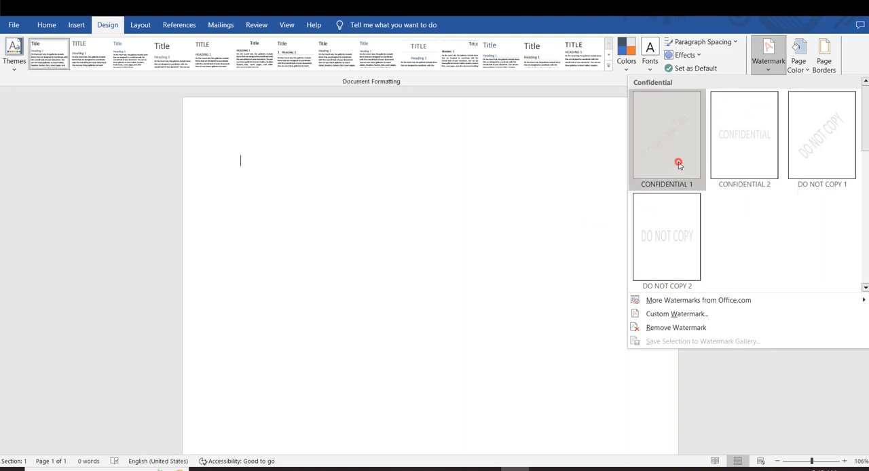
scroll(605, 201, "down", 3)
scroll(608, 203, "down", 3)
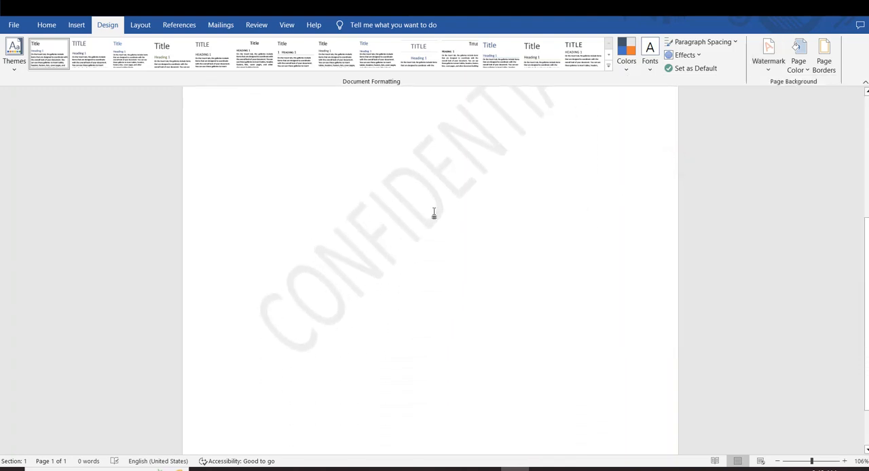
scroll(485, 196, "up", 2)
scroll(523, 184, "up", 3)
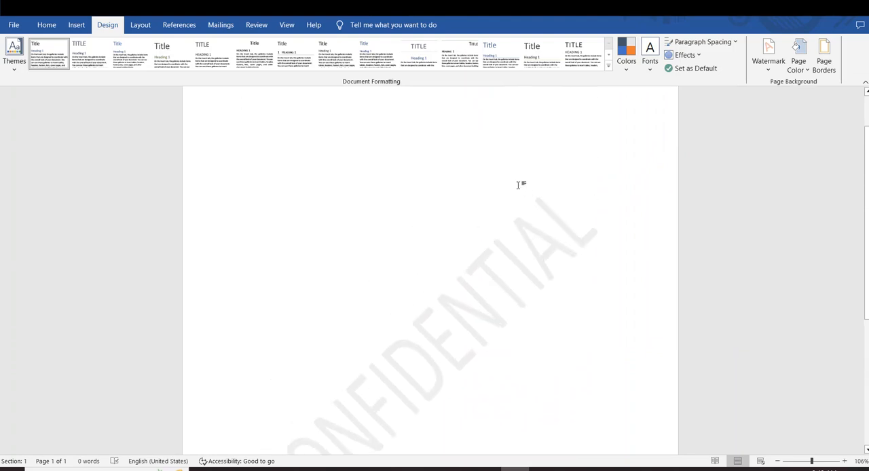
Fill the page with sample paragraphs using =rand().
type("=rand")
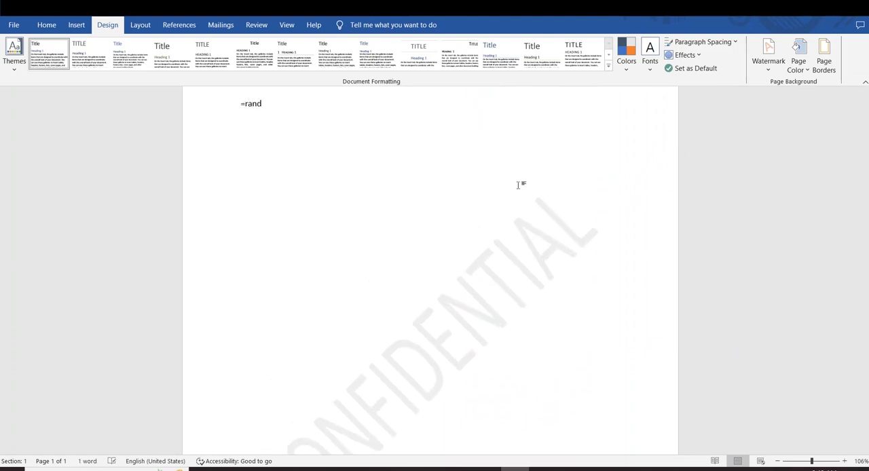
type("()")
key("Return")
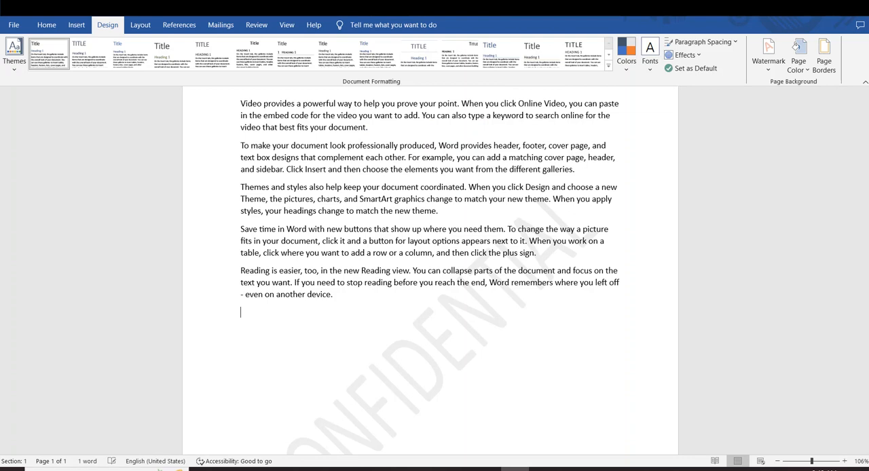
Check the watermarked page in the print preview and delete all the sample text.
key("ctrl+p")
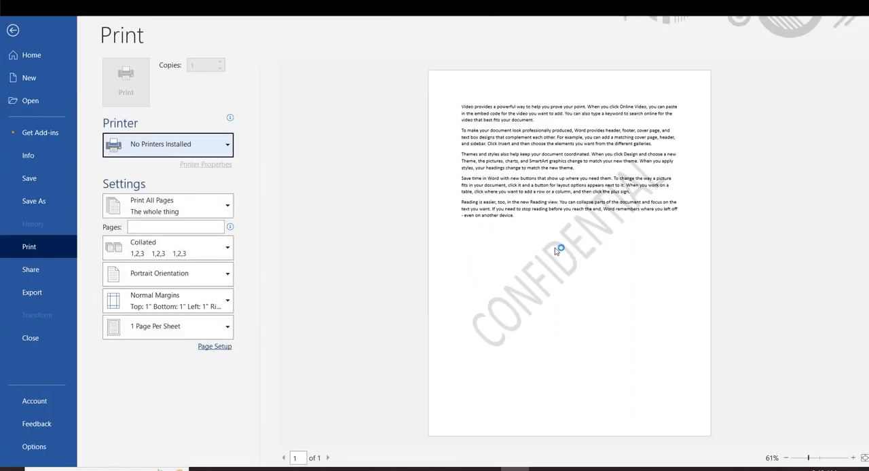
key("Escape")
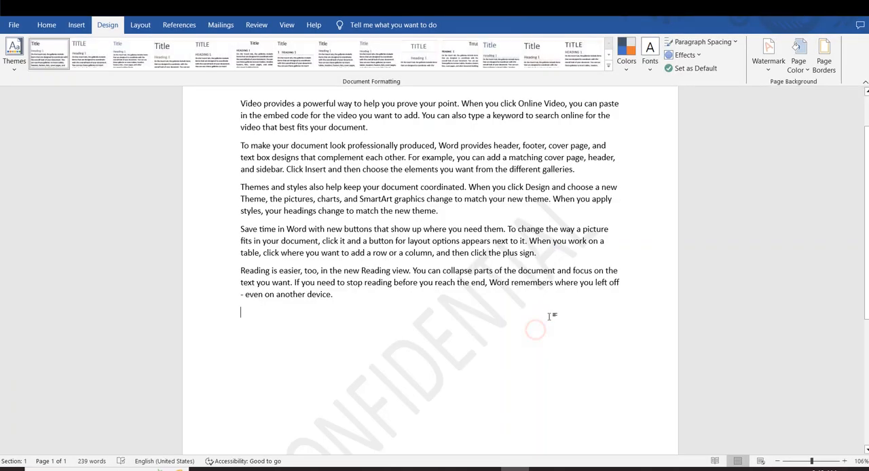
left_click_drag(550, 316, 181, 110)
key("Delete")
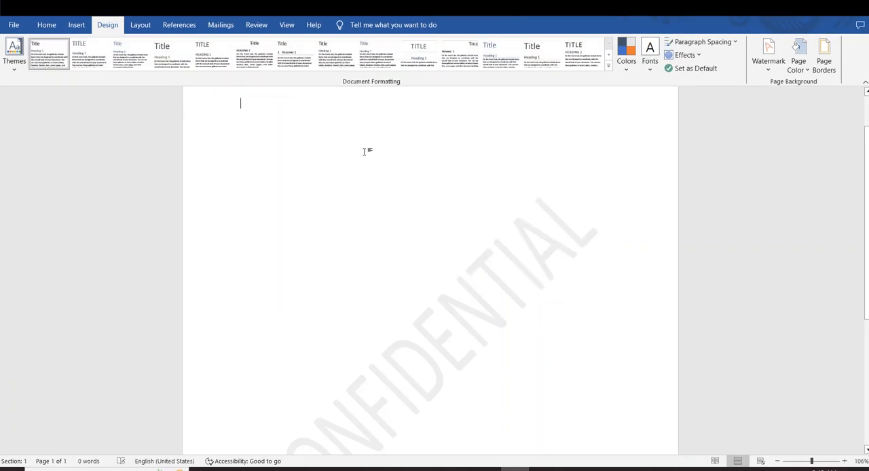
Replace the watermark with the built-in DO NOT COPY 1 design.
left_click(770, 68)
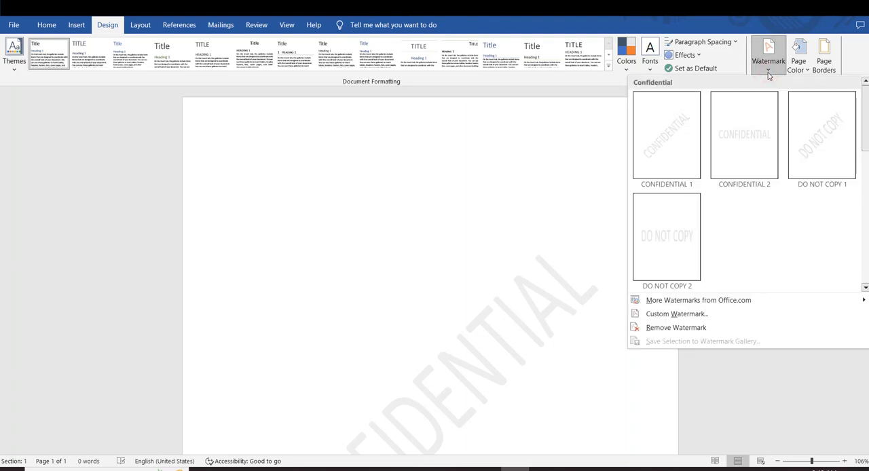
left_click(811, 152)
scroll(478, 160, "down", 4)
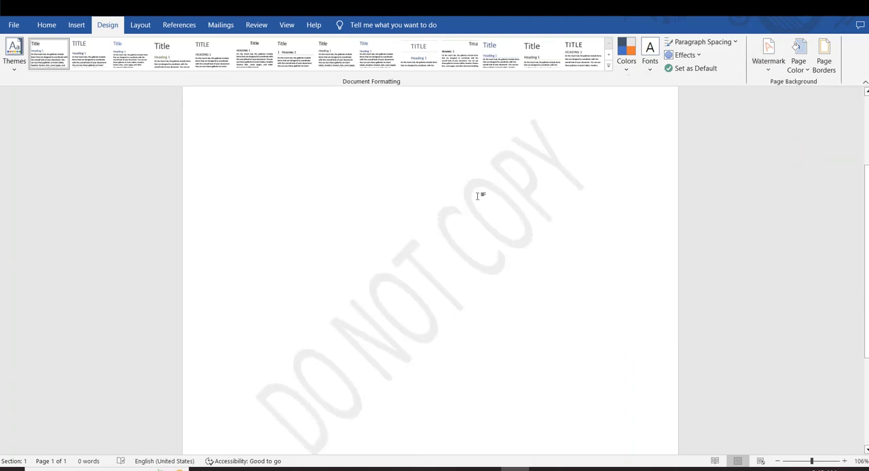
Switch the watermark to the built-in horizontal DO NOT COPY 2 design.
left_click(769, 64)
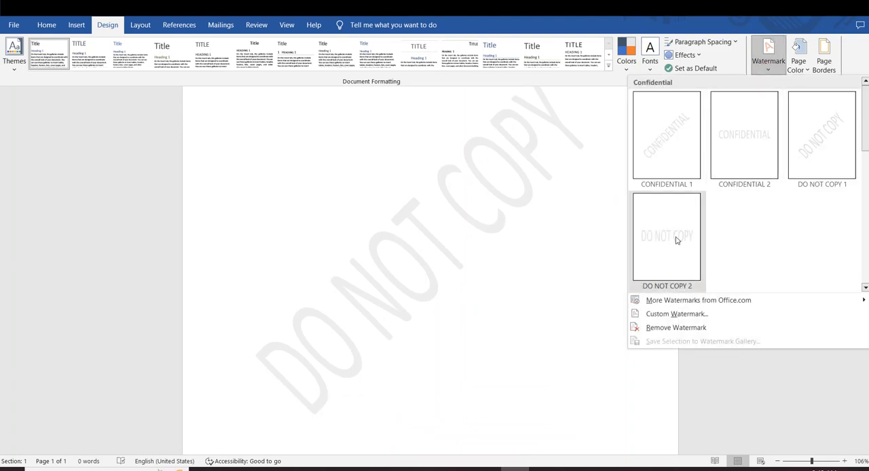
left_click(650, 242)
scroll(498, 223, "up", 4)
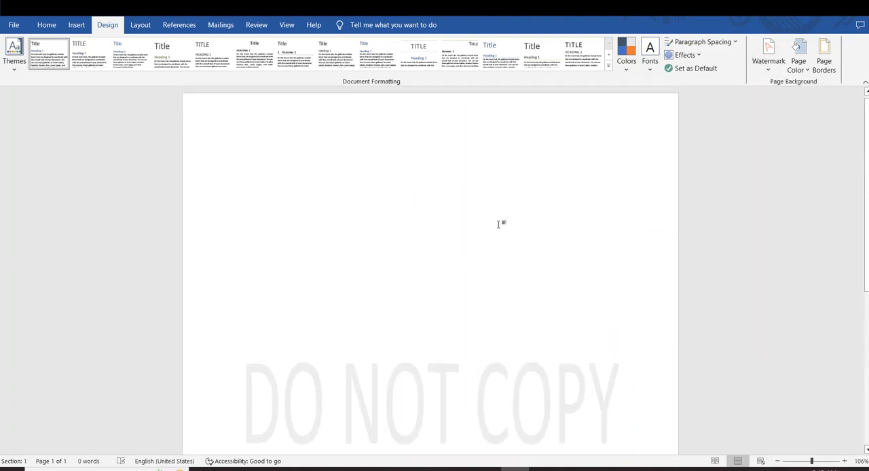
scroll(648, 146, "down", 1)
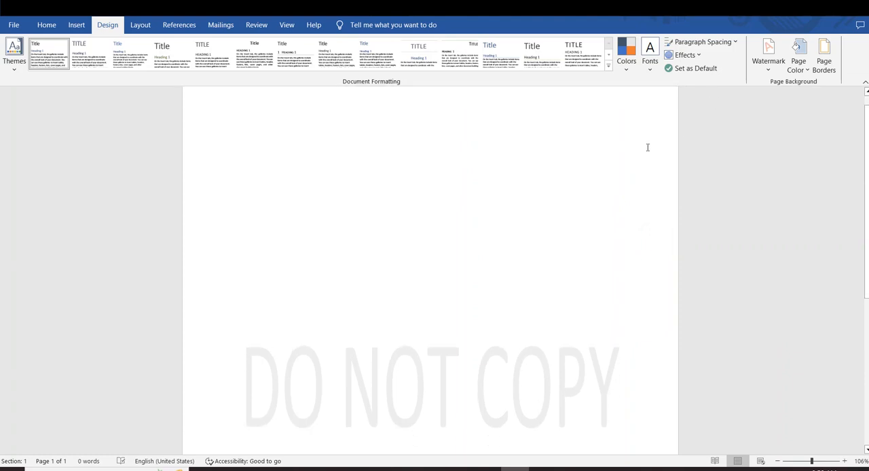
Apply a custom text watermark reading KAMIL ACADEMY with the Horizontal layout.
left_click(767, 64)
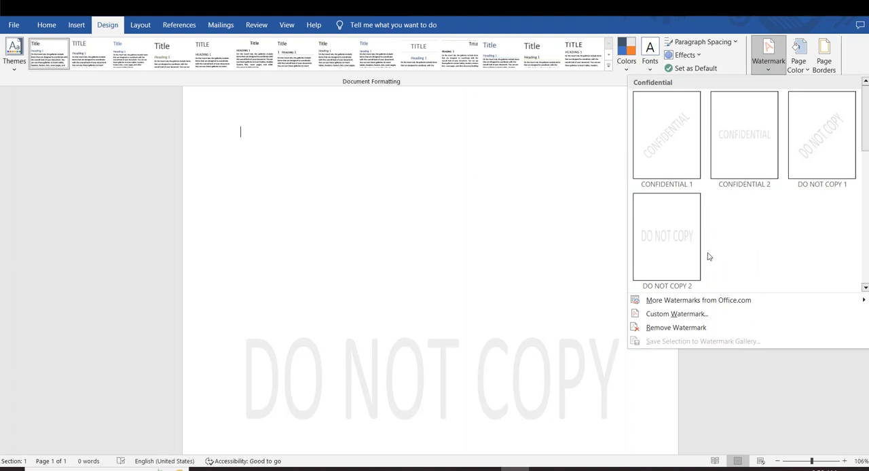
scroll(549, 215, "down", 1)
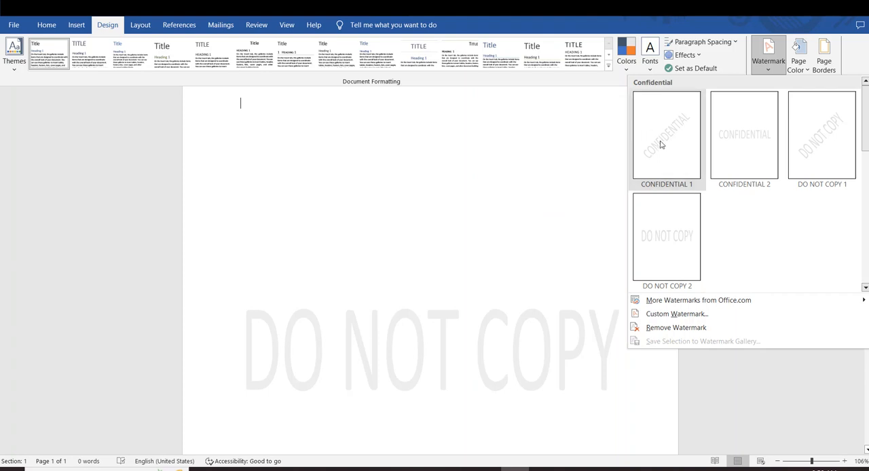
left_click(688, 317)
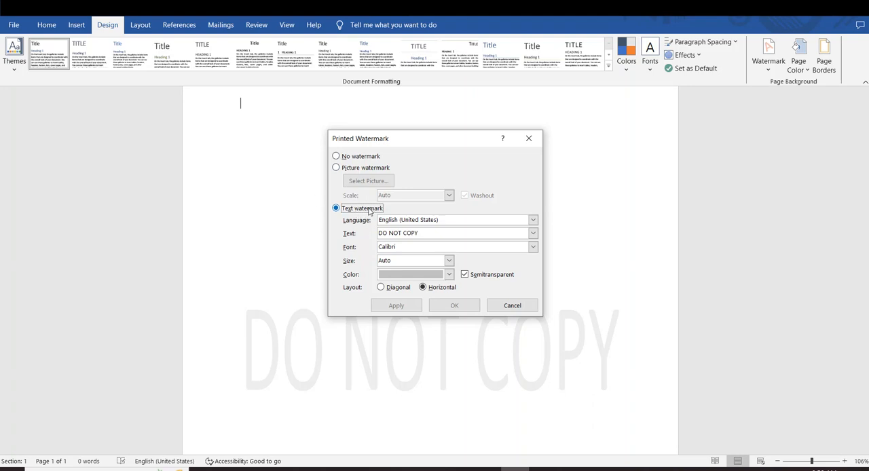
left_click_drag(431, 233, 351, 231)
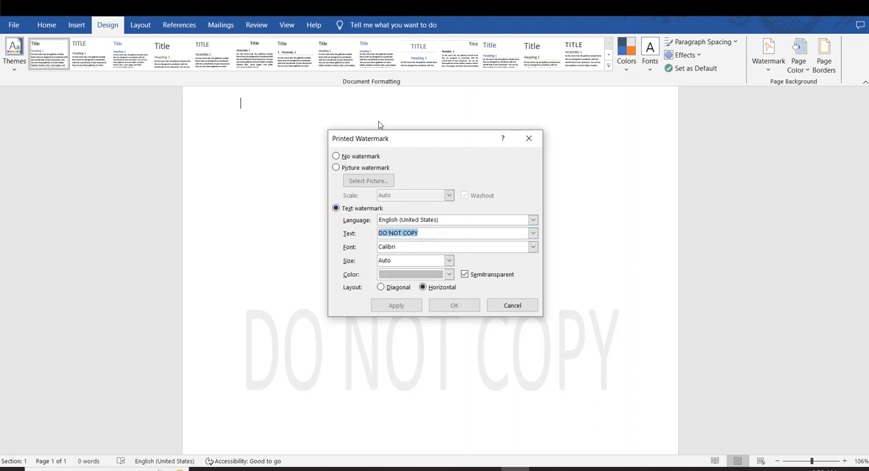
key("BackSpace")
type("KAMIL ACADEMY")
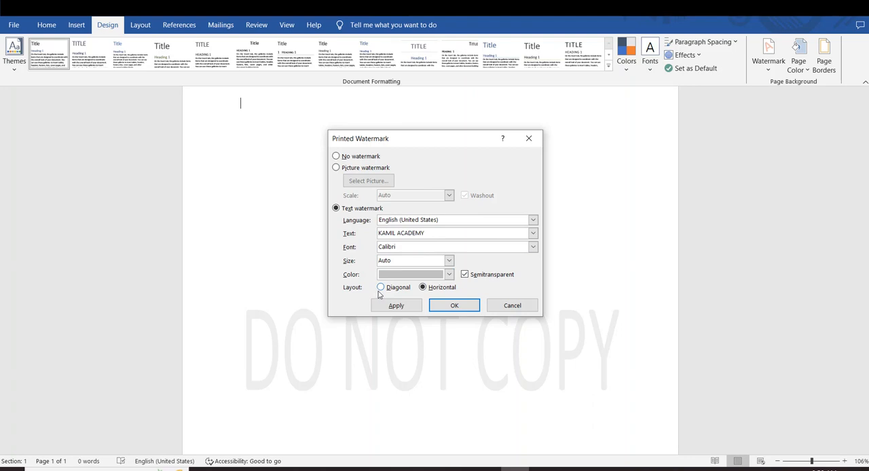
left_click(423, 287)
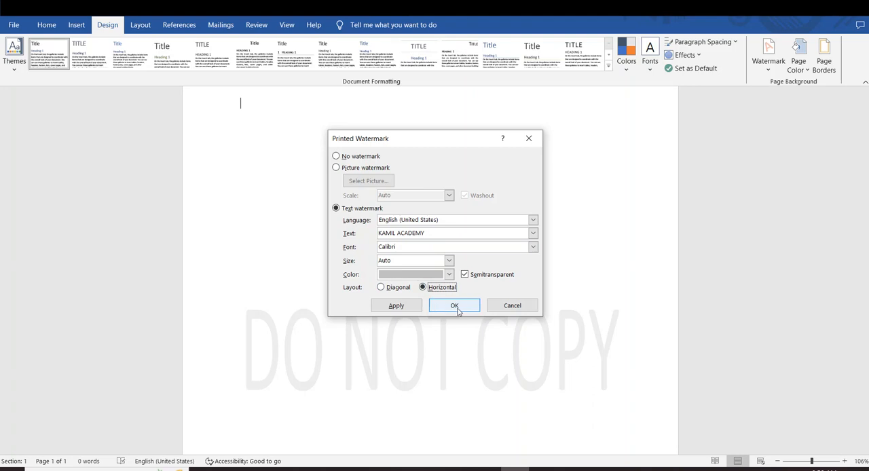
left_click(407, 306)
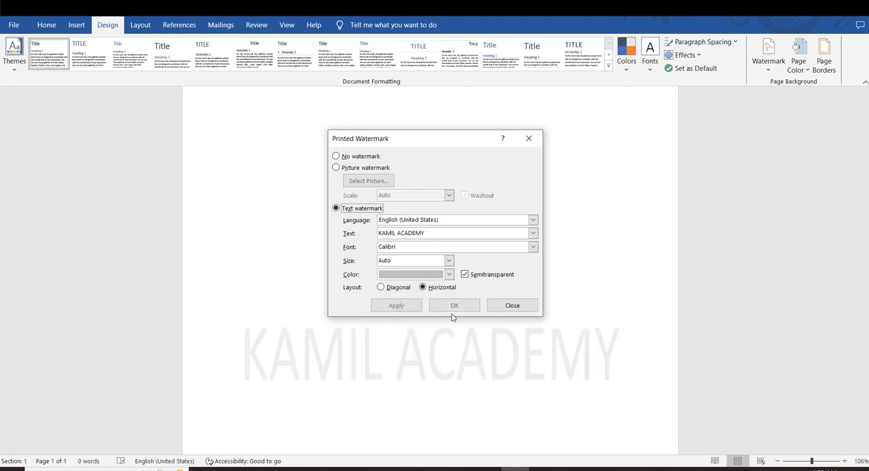
left_click(513, 305)
scroll(481, 319, "down", 2)
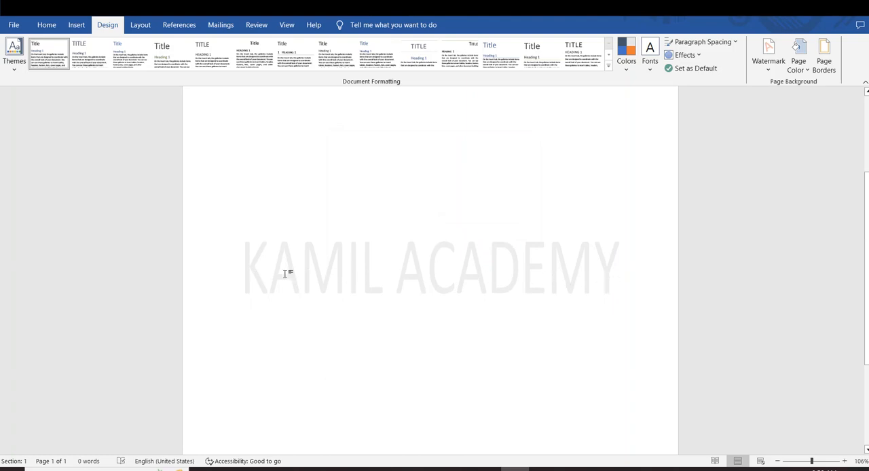
left_click(373, 288)
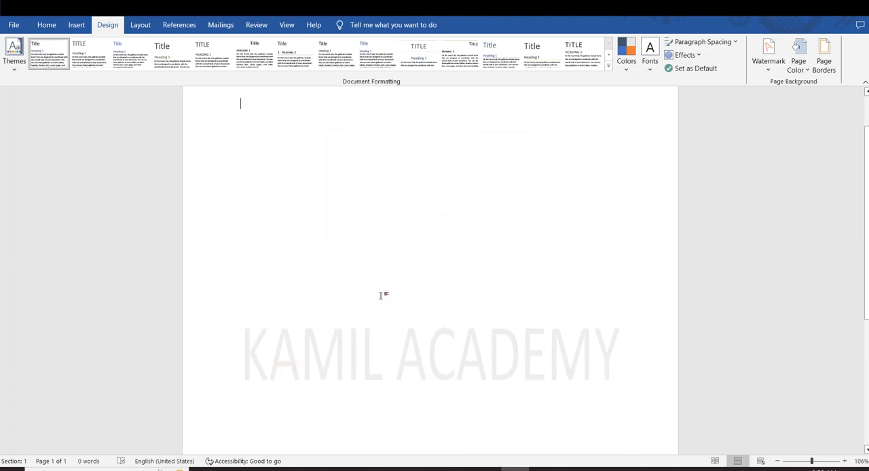
scroll(382, 294, "down", 2)
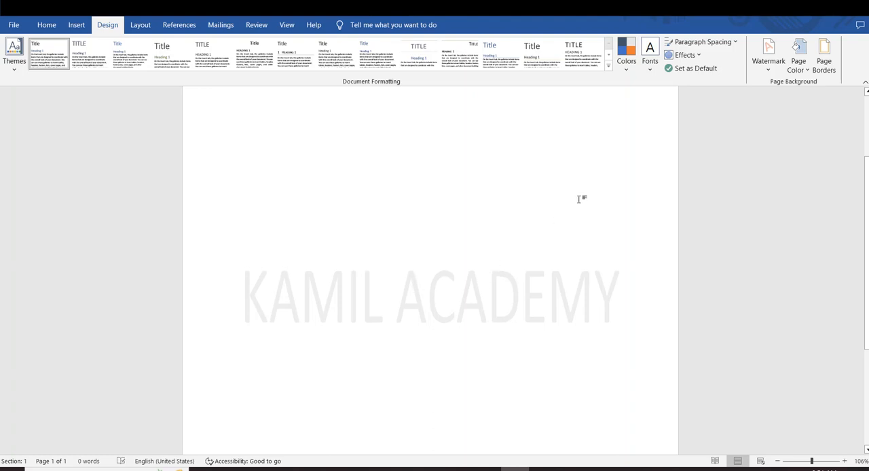
Apply the Diagonal layout to the custom text watermark, moving the settings dialog aside to see the page.
left_click(768, 68)
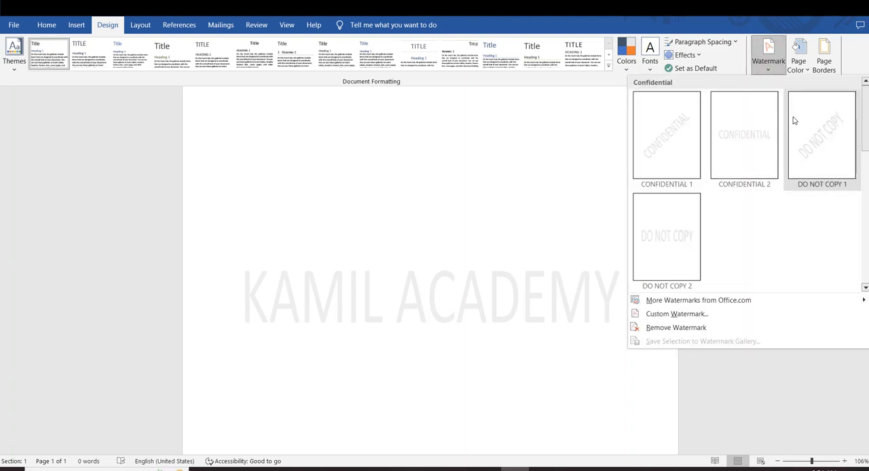
left_click(676, 313)
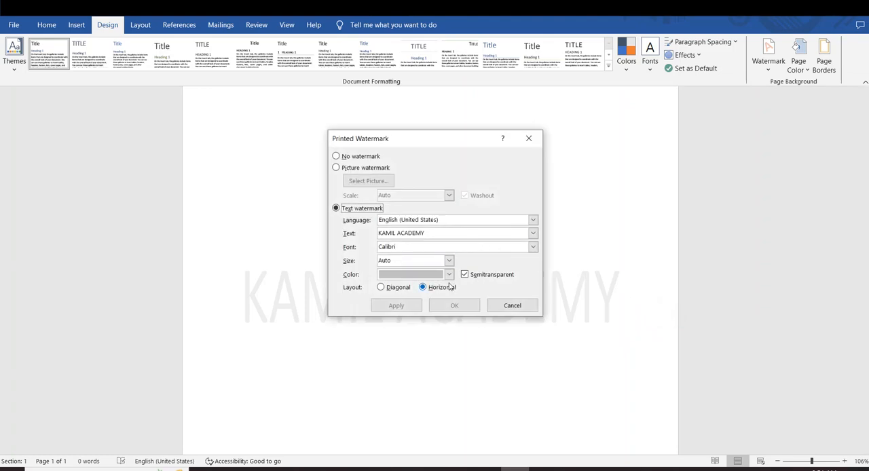
left_click(388, 287)
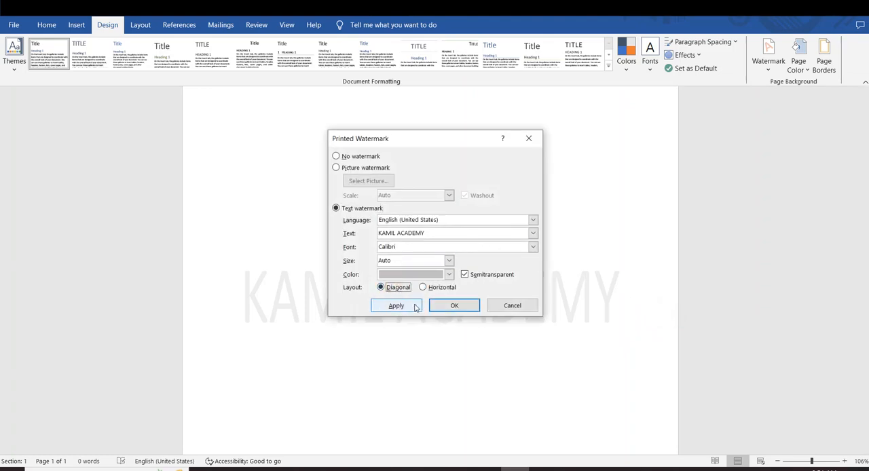
left_click(395, 306)
left_click_drag(467, 154, 594, 207)
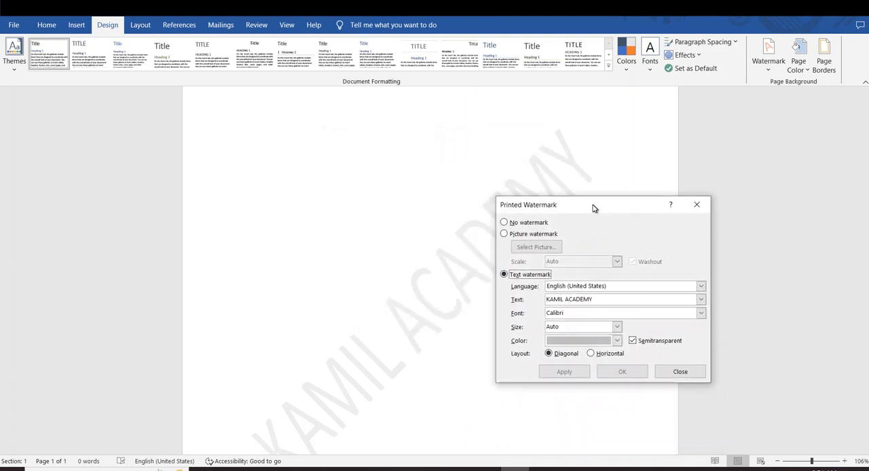
Choose Bernard MT Condensed as the font of the custom watermark text.
left_click(594, 302)
left_click(614, 314)
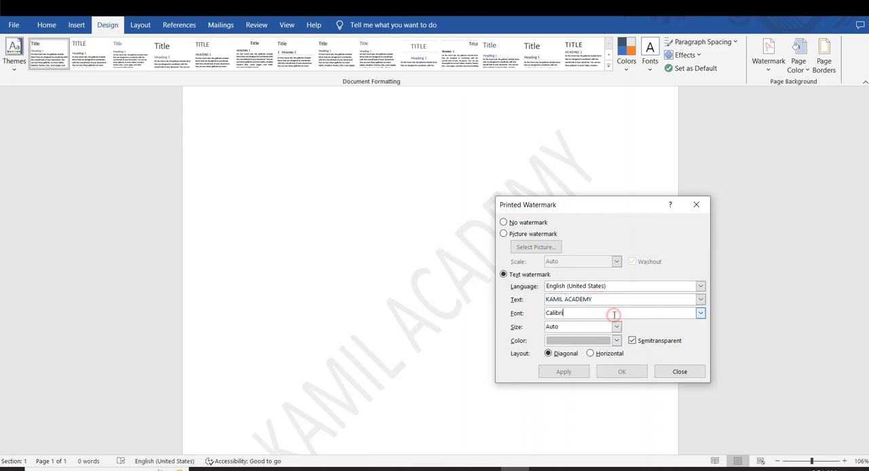
left_click(699, 313)
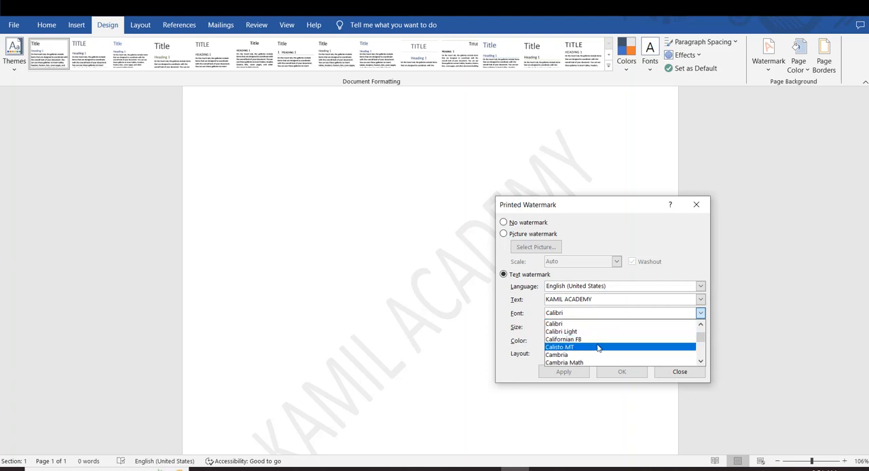
scroll(598, 352, "up", 5)
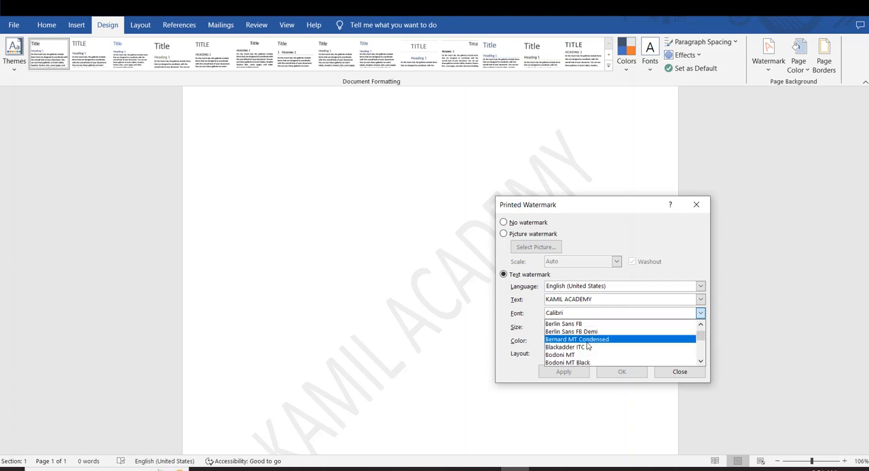
left_click(599, 343)
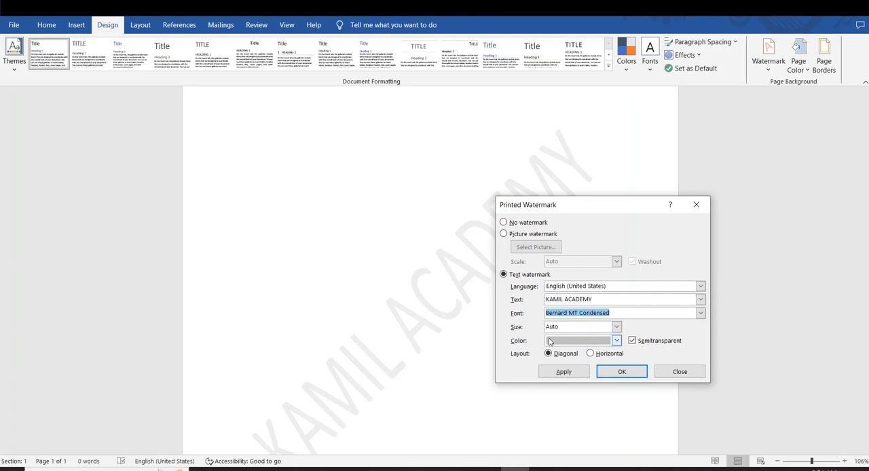
Try size 36 for the watermark text and settle on 48.
left_click(615, 327)
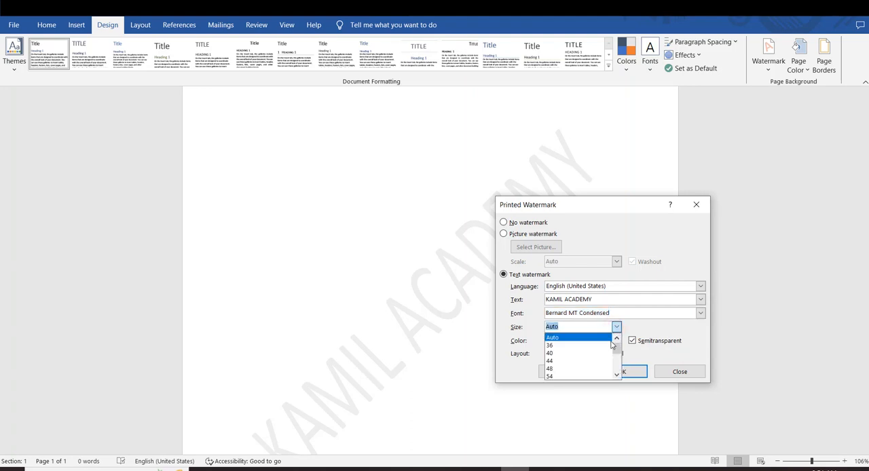
left_click(597, 346)
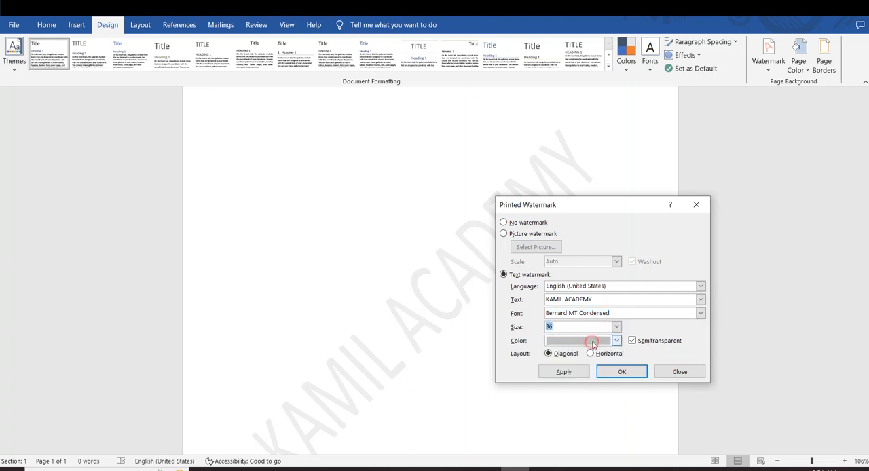
left_click(615, 328)
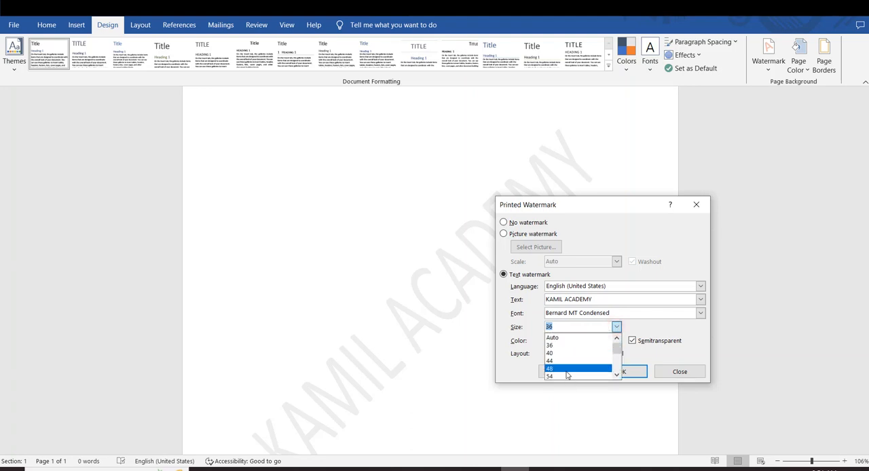
left_click(568, 372)
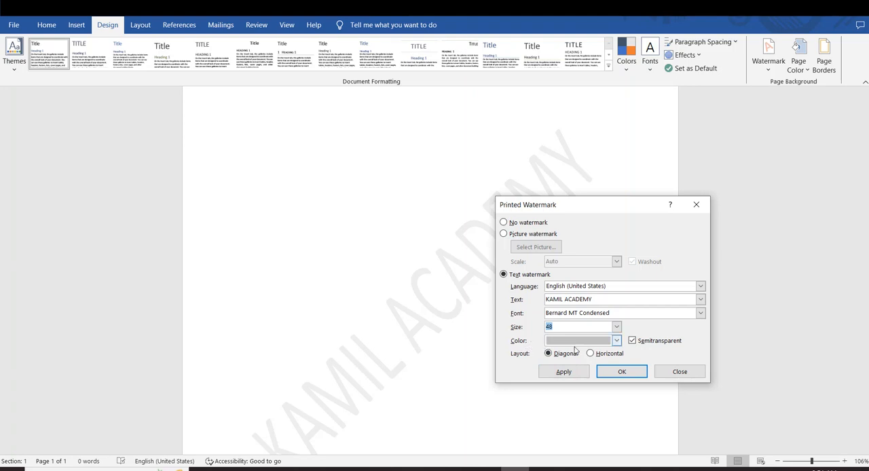
Color the custom watermark text red, apply it, close the settings and check the watermark on the page.
left_click(616, 341)
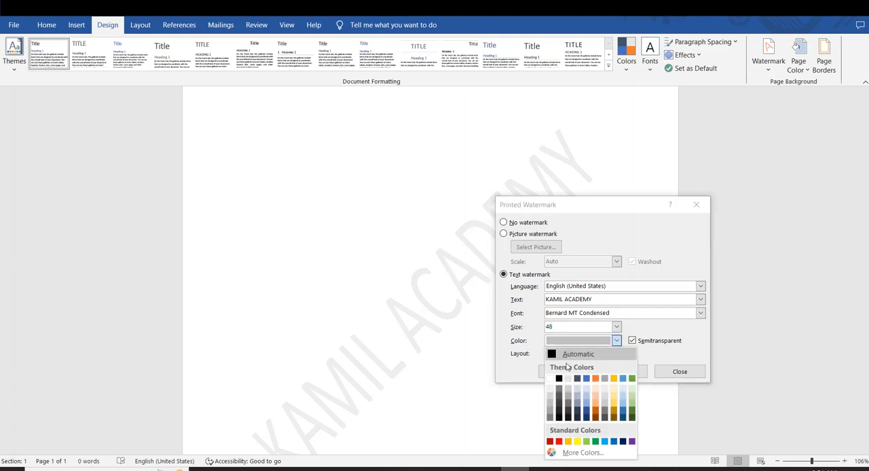
left_click(558, 441)
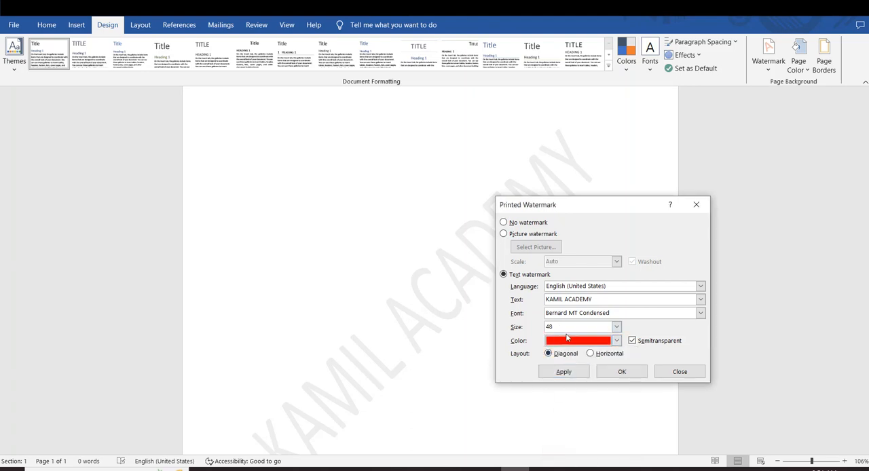
left_click(563, 372)
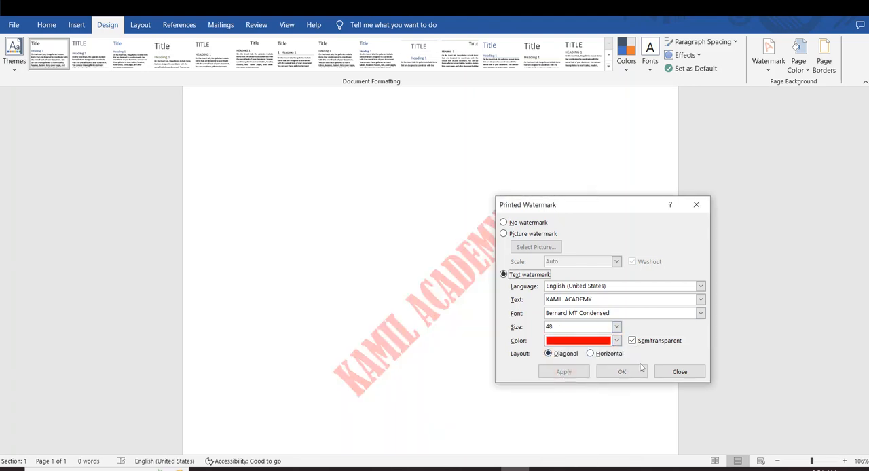
left_click(680, 373)
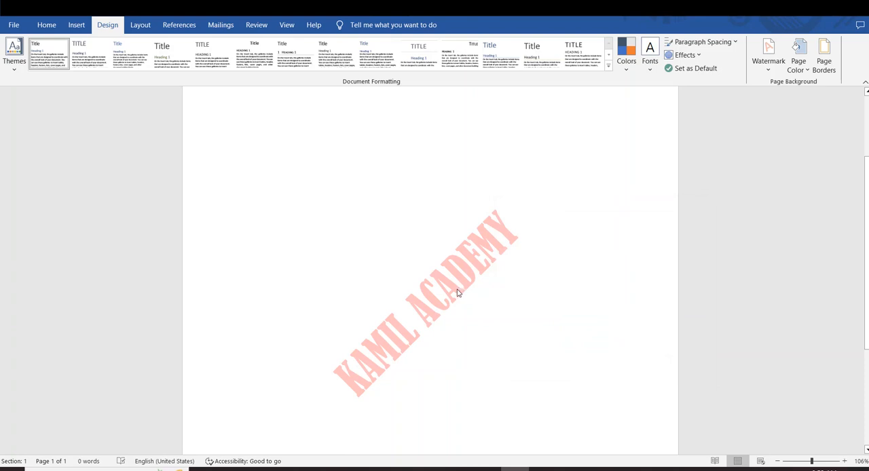
scroll(414, 310, "down", 2)
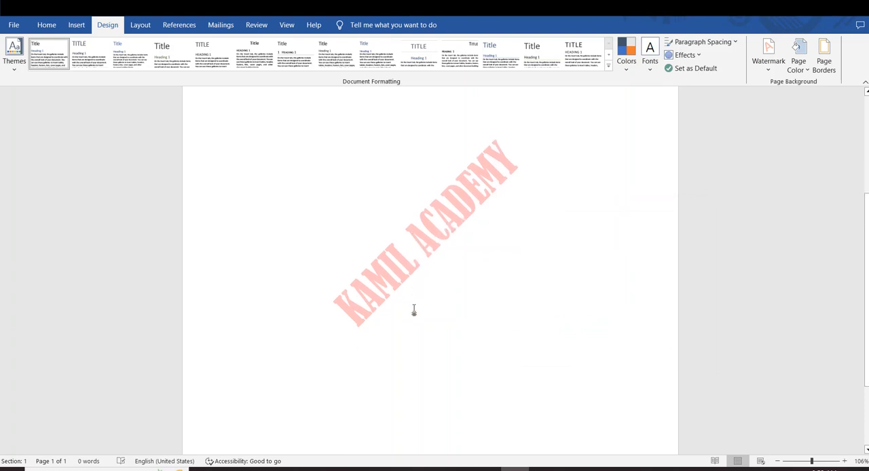
scroll(413, 310, "up", 4)
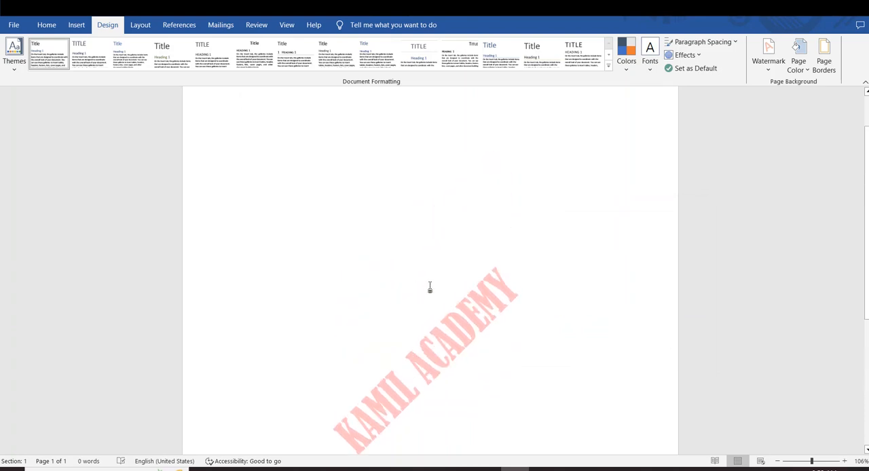
scroll(430, 288, "down", 3)
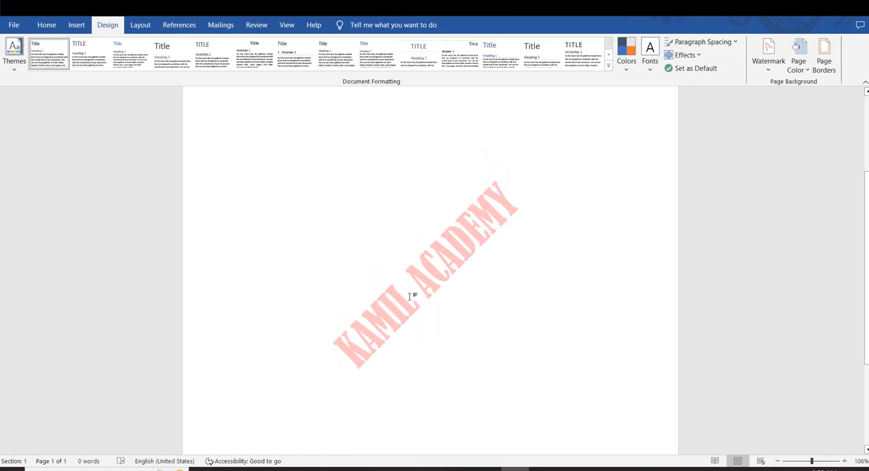
scroll(454, 258, "up", 3)
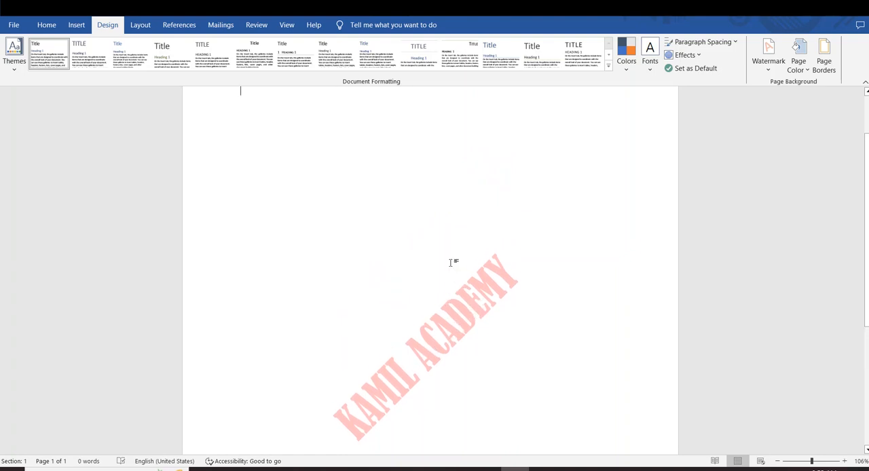
Open the page header for editing to make the watermark selectable.
double_click(398, 110)
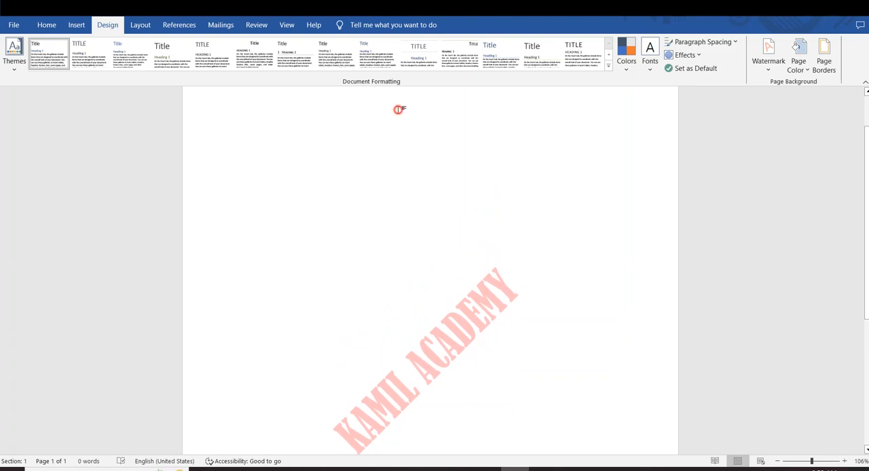
double_click(399, 110)
scroll(398, 111, "up", 1)
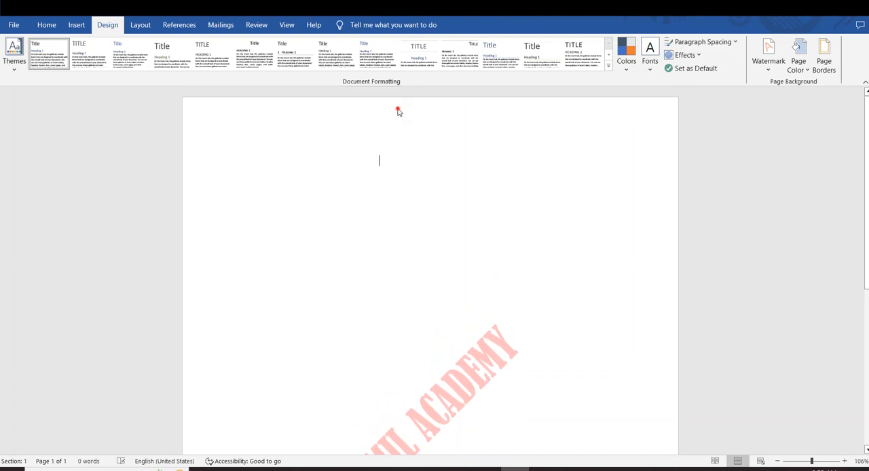
double_click(398, 112)
scroll(428, 177, "down", 3)
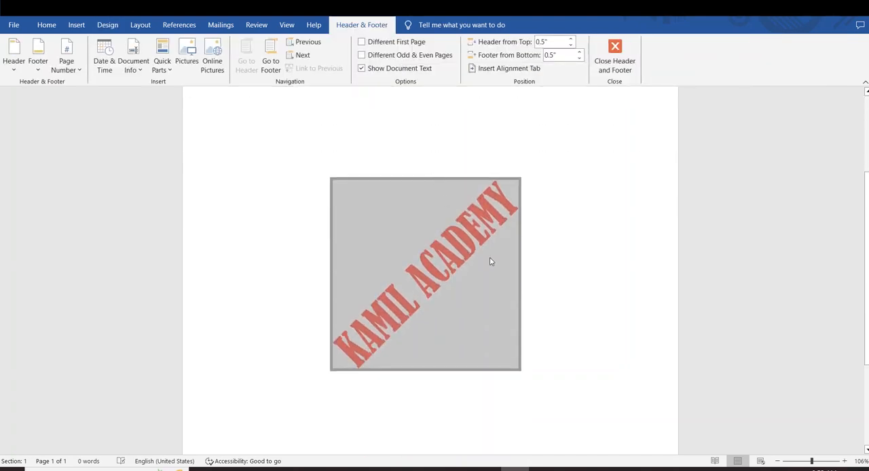
Place four parallel copies of the diagonal watermark below the original, and close header and footer editing.
left_click(453, 243)
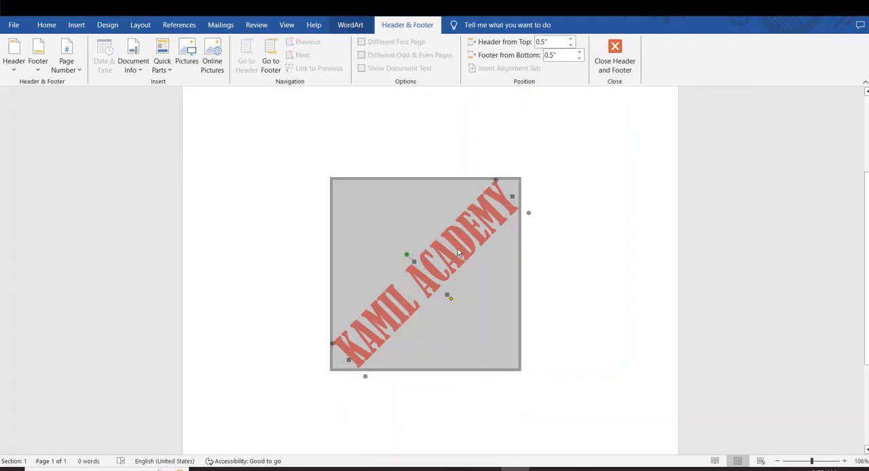
left_click_drag(468, 258, 573, 381)
left_click(595, 401)
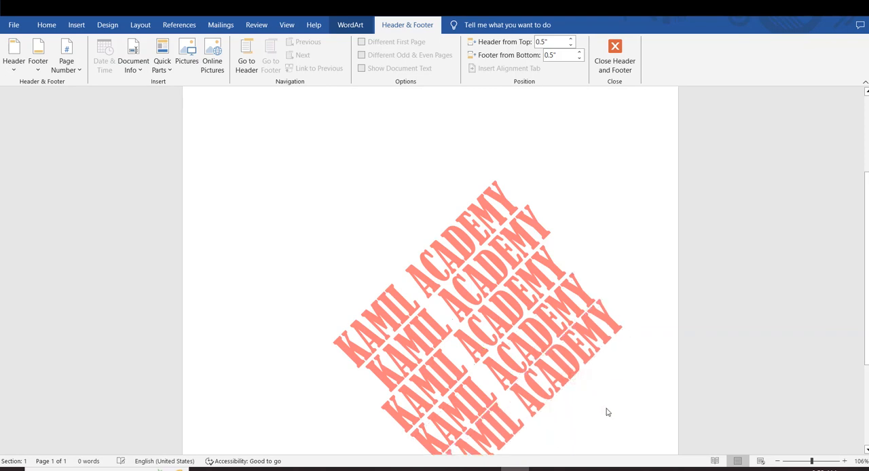
scroll(606, 411, "down", 2)
scroll(456, 268, "up", 2)
left_click(389, 224)
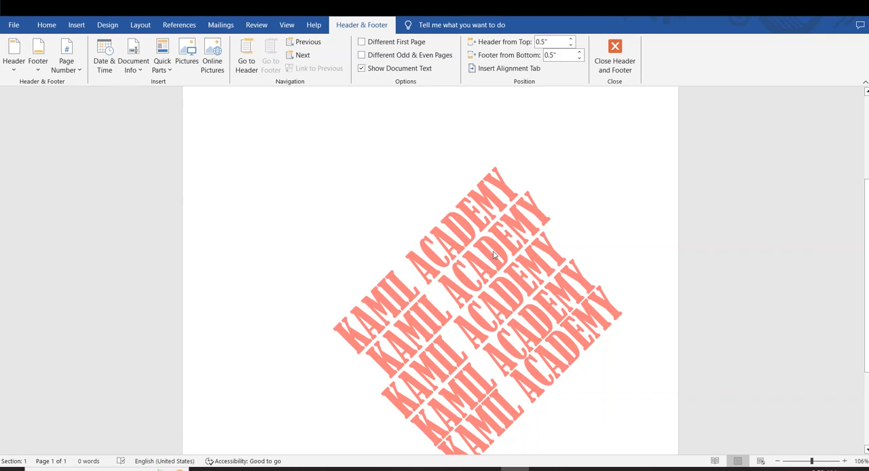
left_click(615, 58)
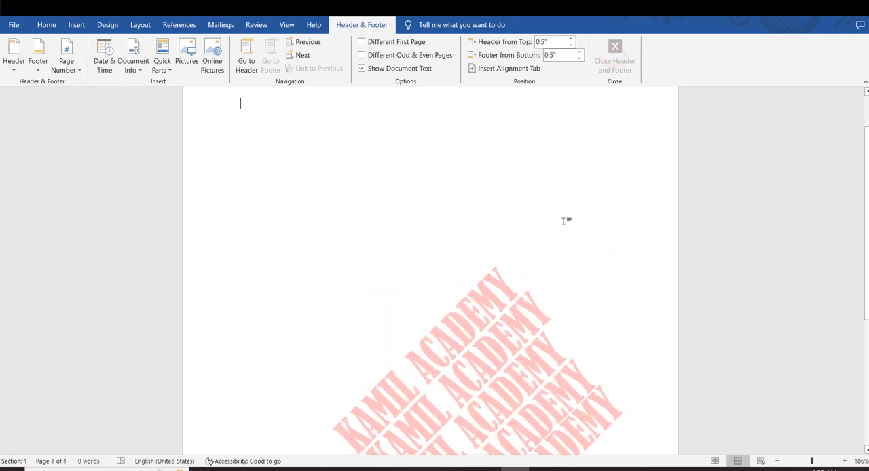
Undo the watermark copies and formatting changes back to the gray horizontal KAMIL ACADEMY watermark.
key("ctrl+z")
key("ctrl+z")
key("ctrl+z")
key("ctrl+z")
key("ctrl+z")
key("ctrl+z")
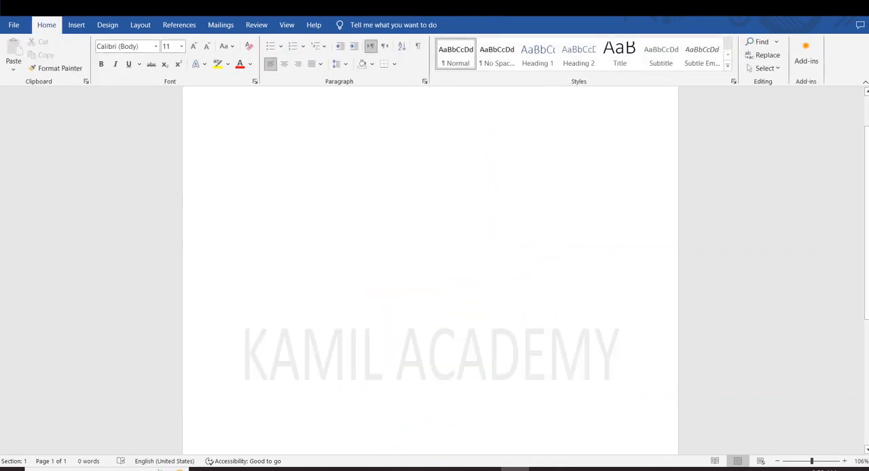
Open the custom watermark settings and switch the type to Picture watermark.
left_click(106, 25)
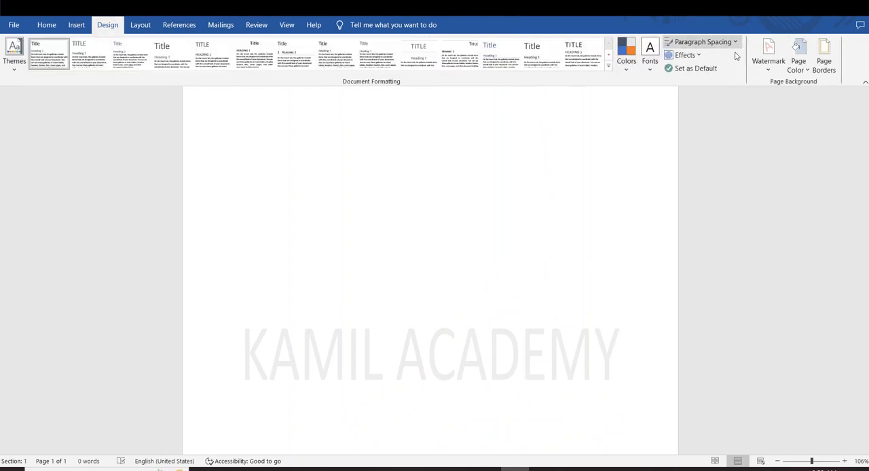
left_click(765, 73)
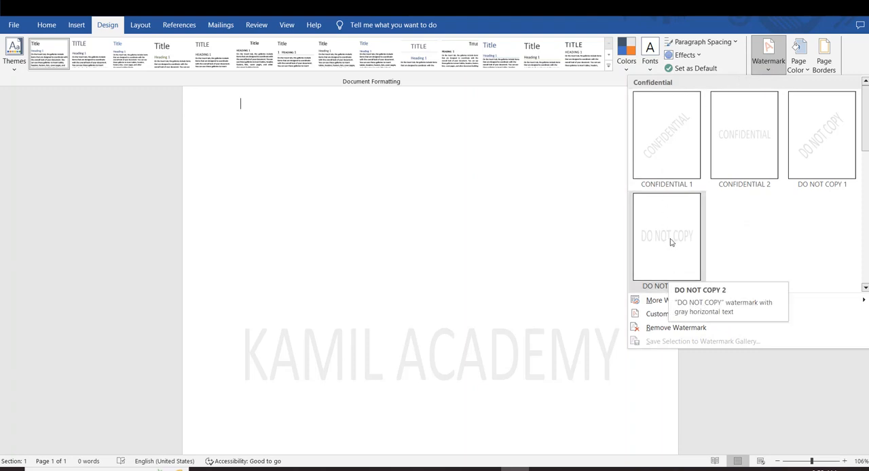
left_click(657, 315)
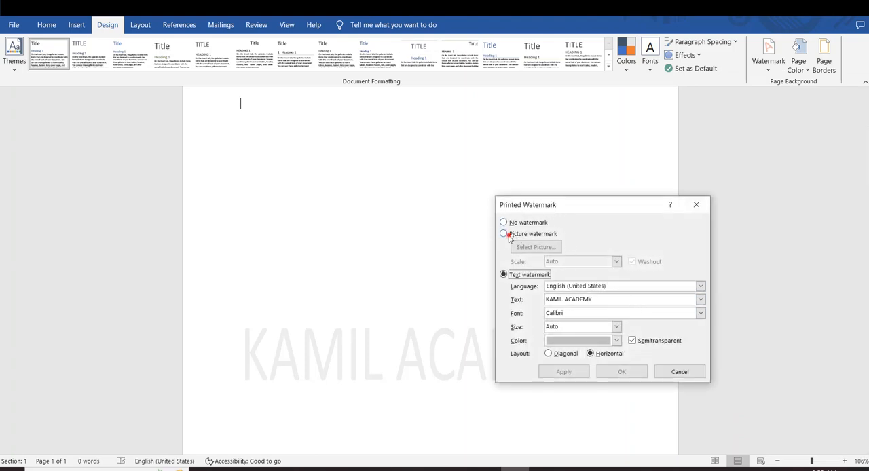
left_click(504, 234)
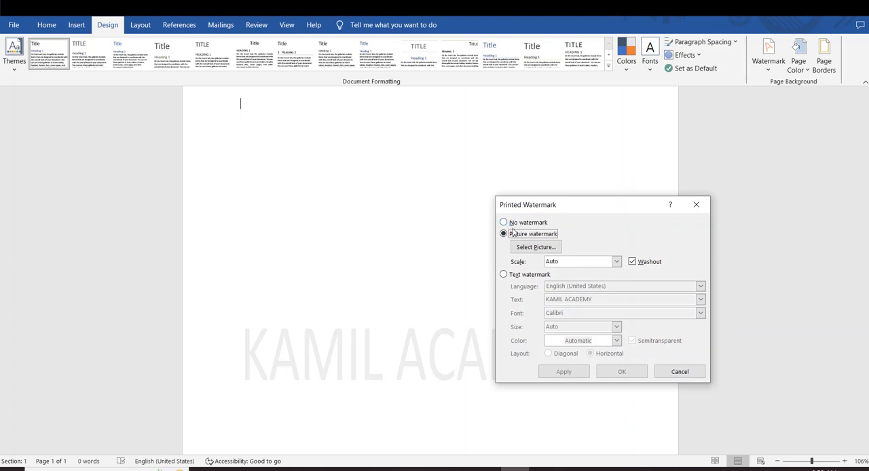
Choose the cat picture from the images folder on New Volume (E:) as the watermark picture, working offline.
left_click(535, 247)
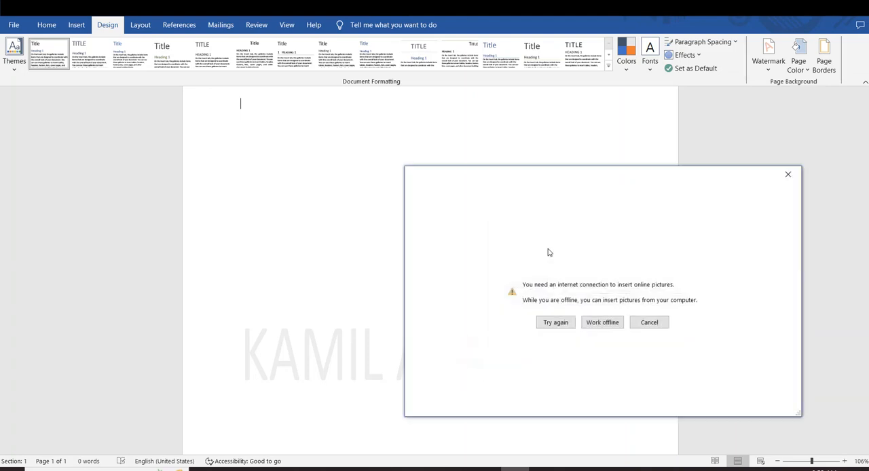
left_click(595, 322)
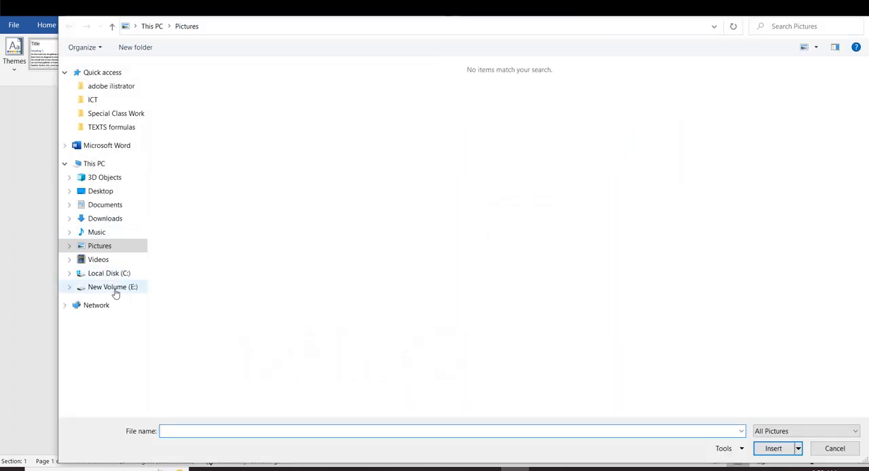
left_click(114, 290)
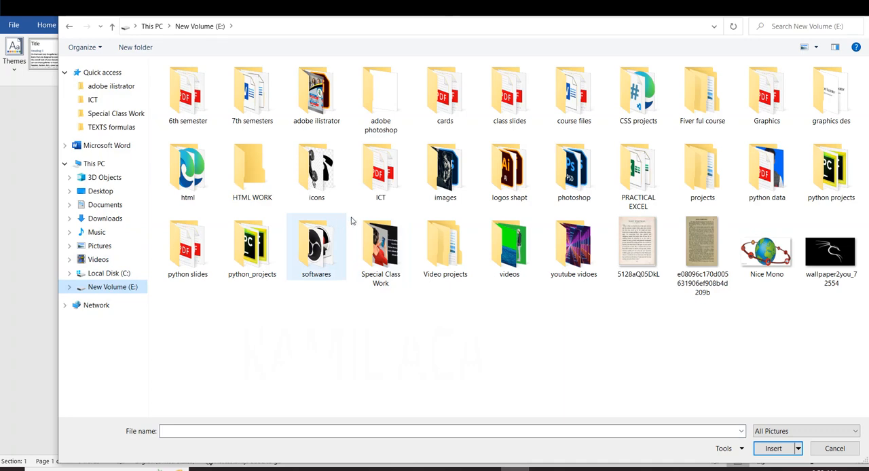
double_click(440, 178)
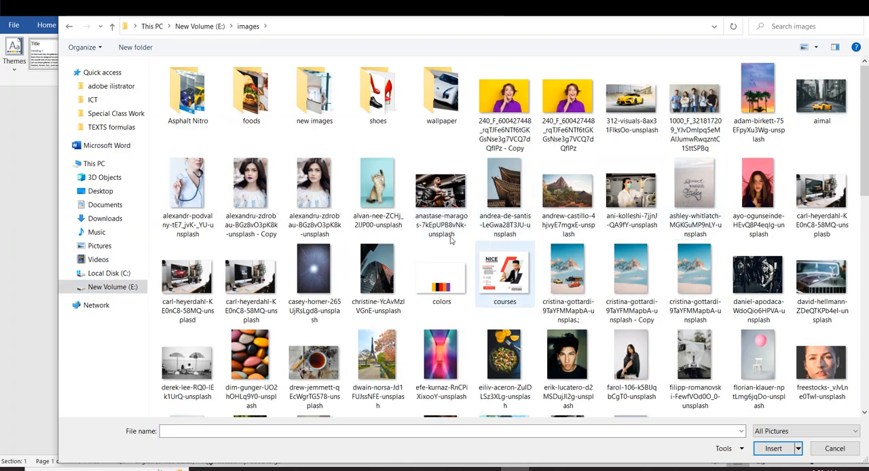
double_click(380, 193)
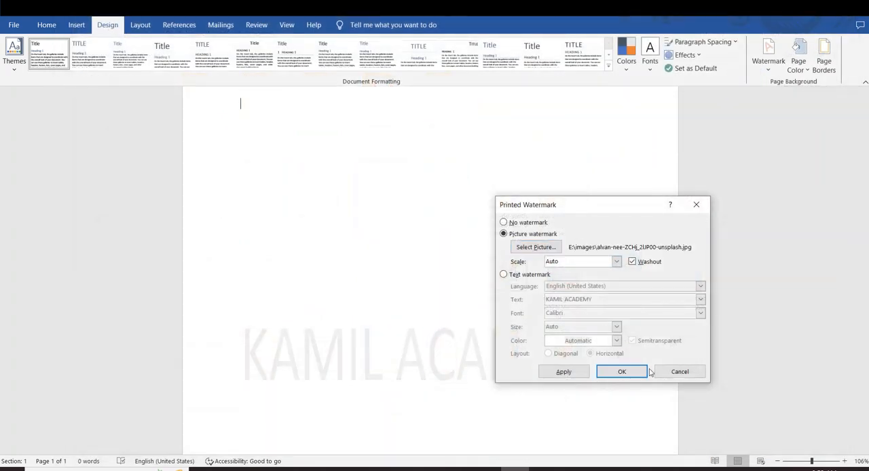
Apply the picture watermark with Auto scale and Washout, close the settings and view it on the page.
left_click(564, 372)
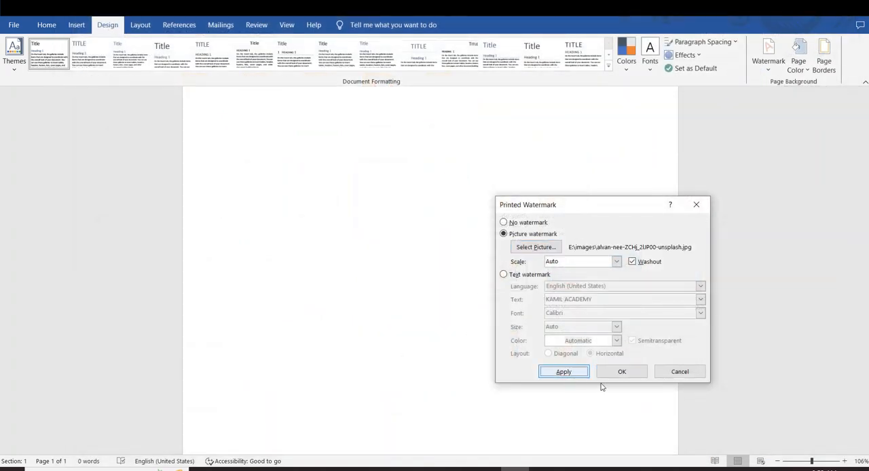
left_click(568, 374)
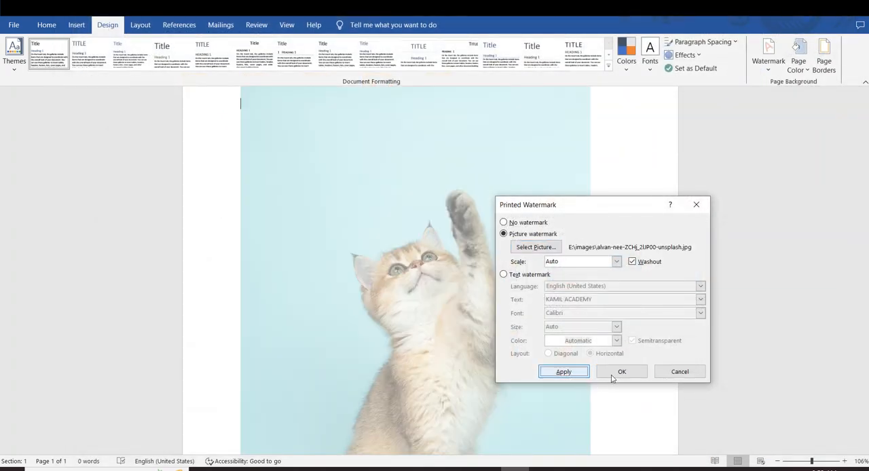
left_click(562, 372)
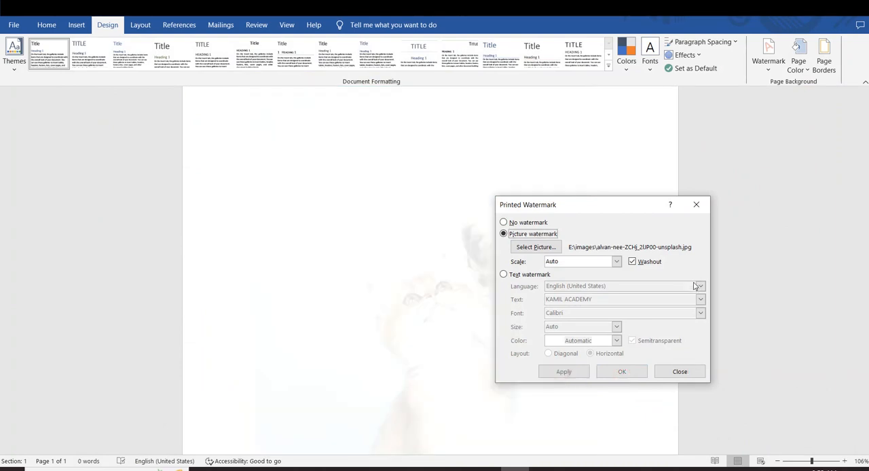
left_click(696, 205)
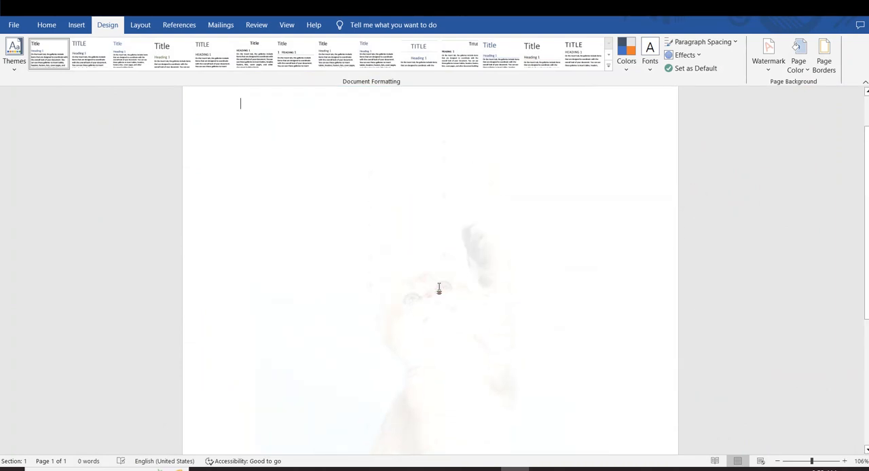
scroll(438, 289, "down", 3)
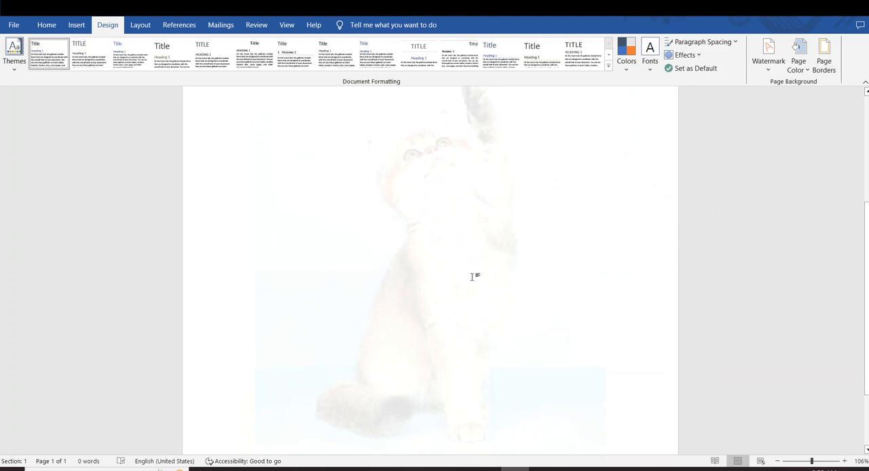
Open the print page, return to the document and undo the picture watermark.
key("ctrl+p")
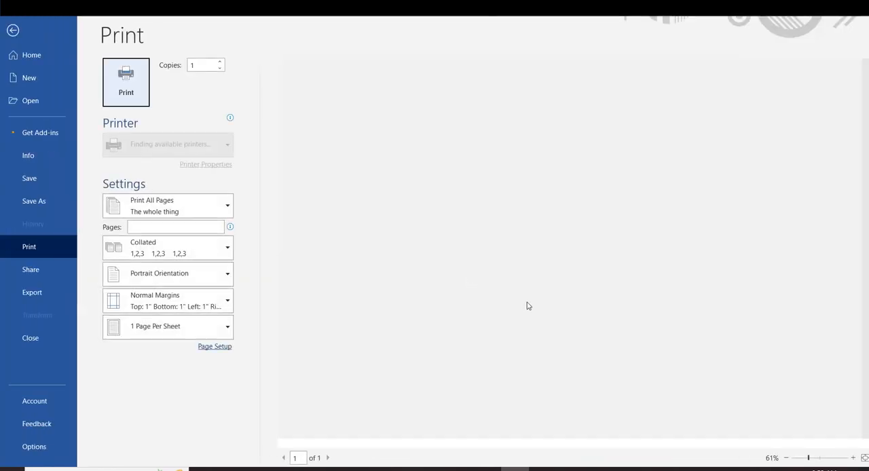
left_click(13, 30)
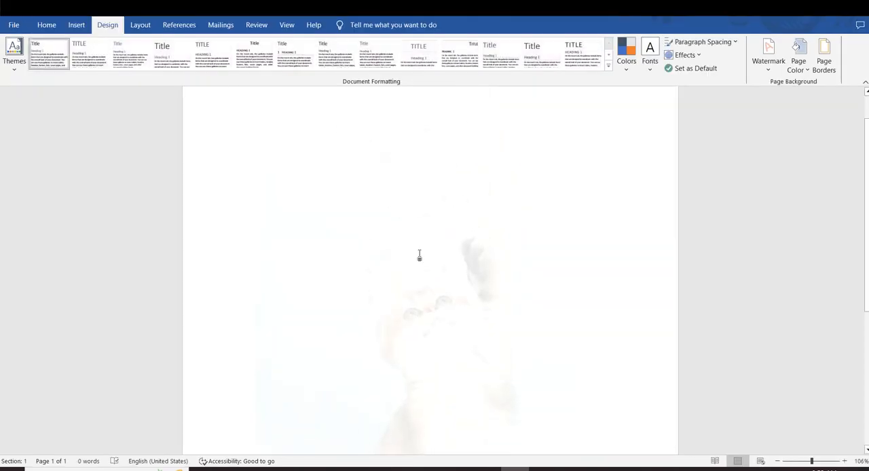
scroll(436, 300, "down", 3)
scroll(448, 252, "up", 3)
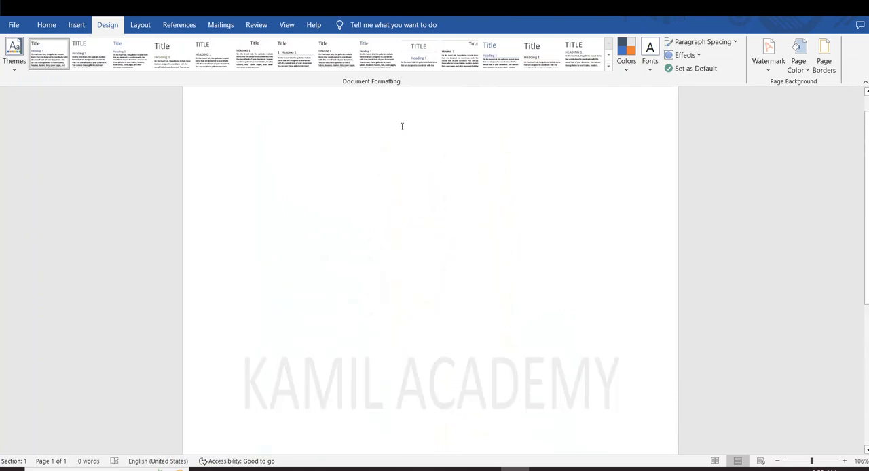
Open the custom watermark settings and change the type from text to Picture watermark.
left_click(76, 25)
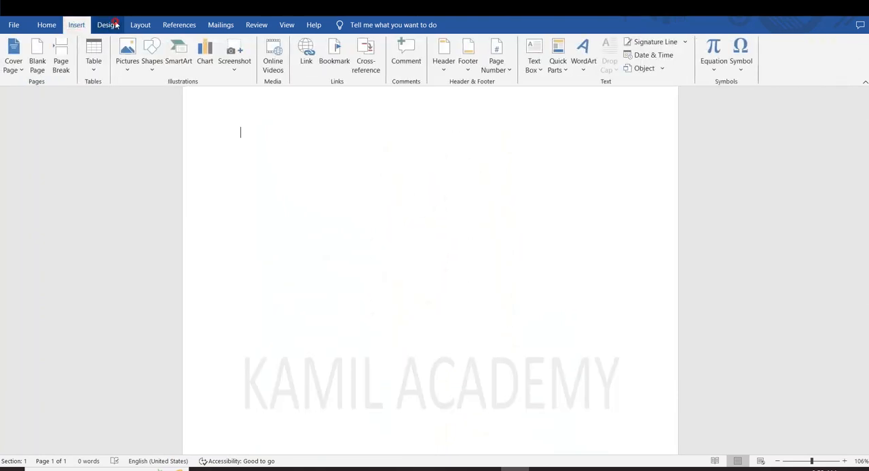
left_click(107, 25)
left_click(768, 58)
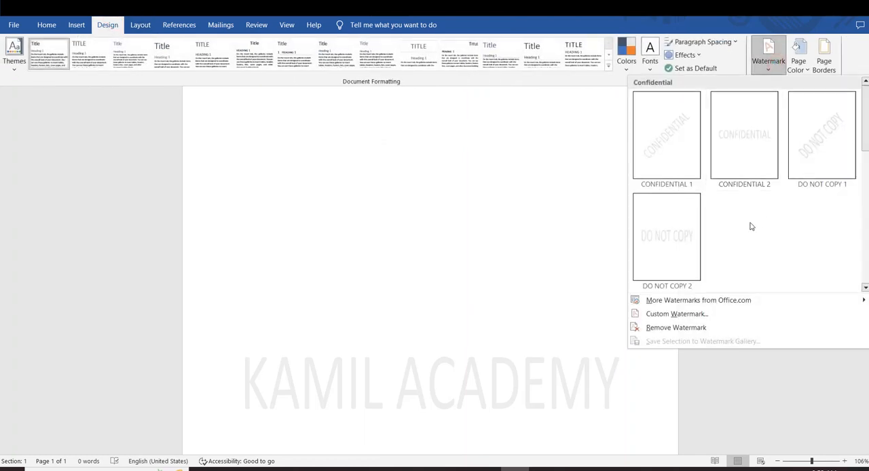
left_click(642, 314)
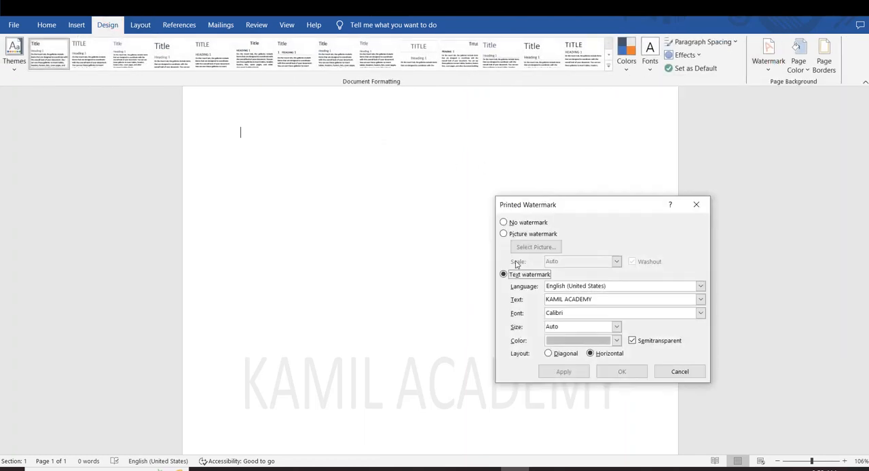
left_click(503, 234)
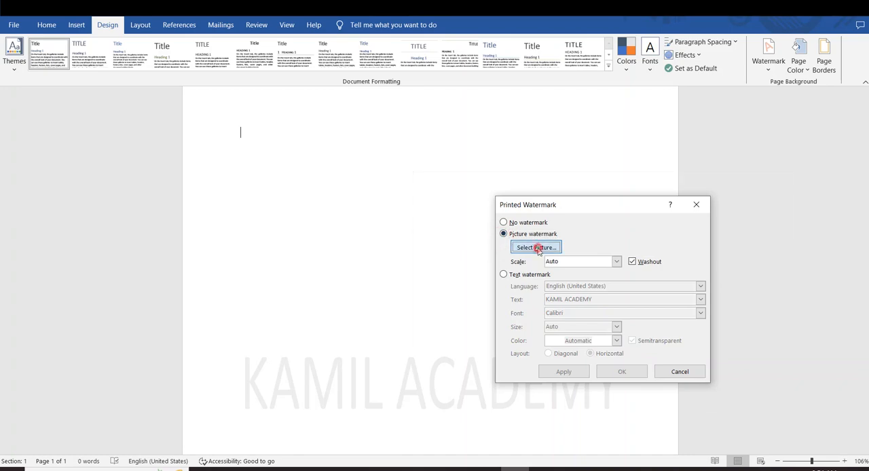
Choose the goutham-krishna picture from the images folder on New Volume (E:) as the watermark picture, working offline.
left_click(536, 247)
left_click(593, 319)
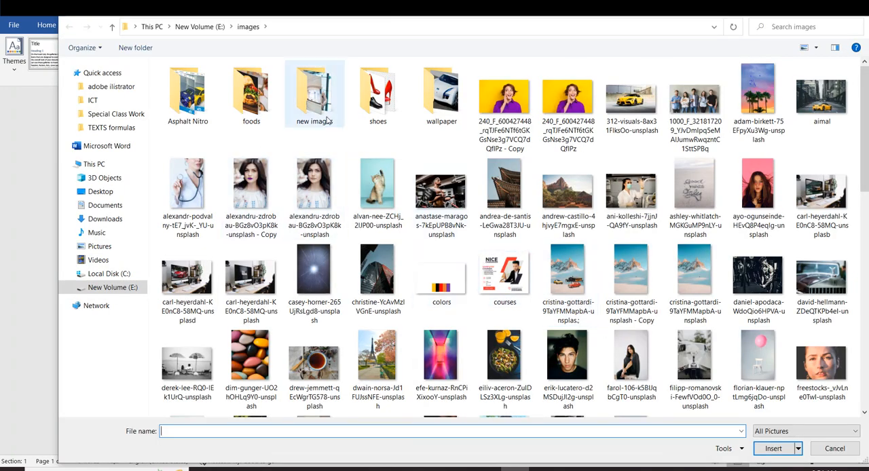
scroll(382, 271, "down", 3)
scroll(382, 272, "down", 3)
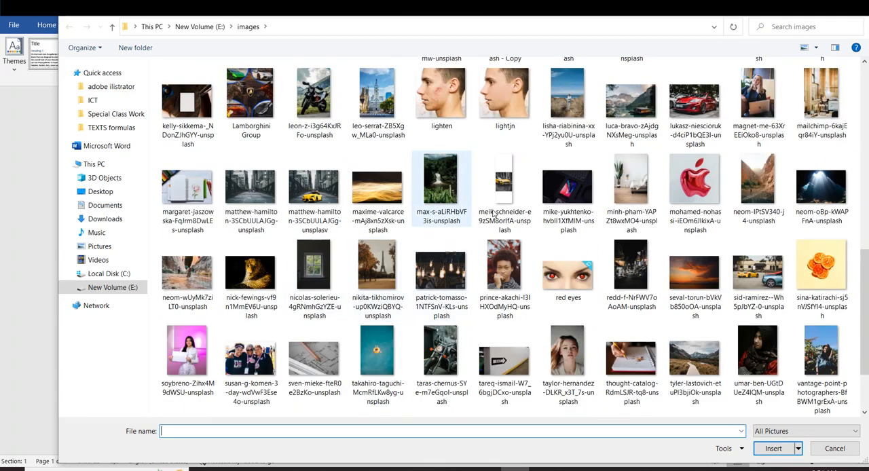
scroll(237, 322, "up", 3)
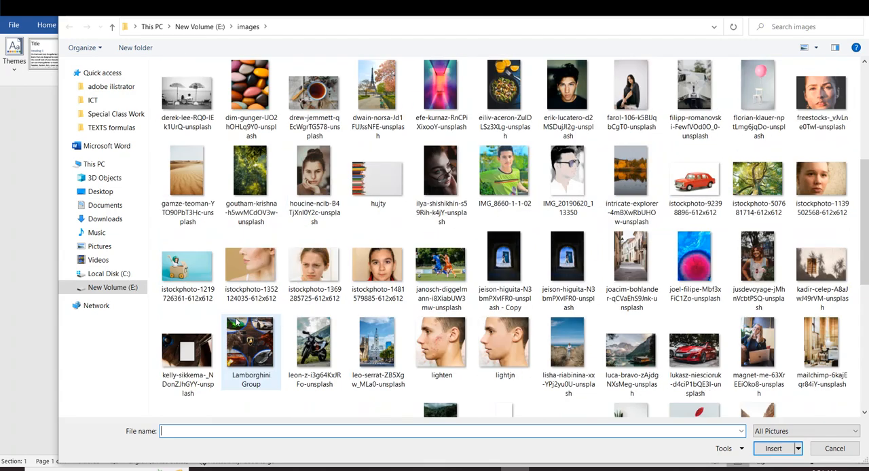
double_click(256, 201)
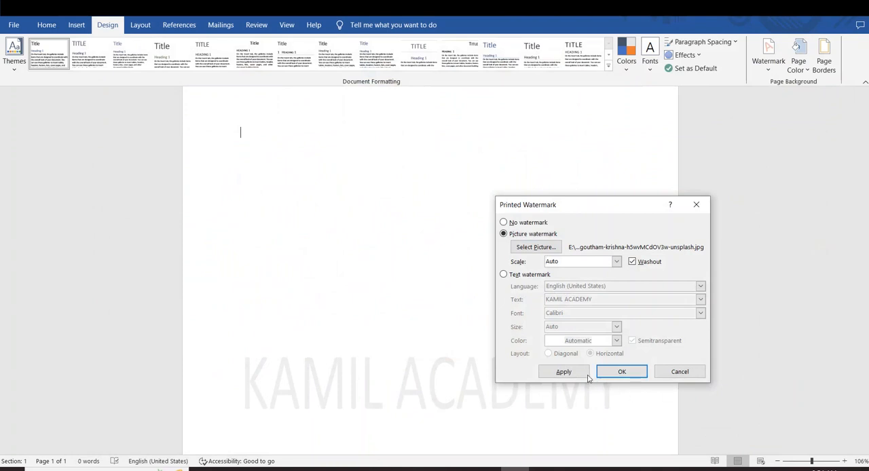
Apply the goutham-krishna picture watermark with Auto scale and Washout, and close the settings.
left_click(569, 374)
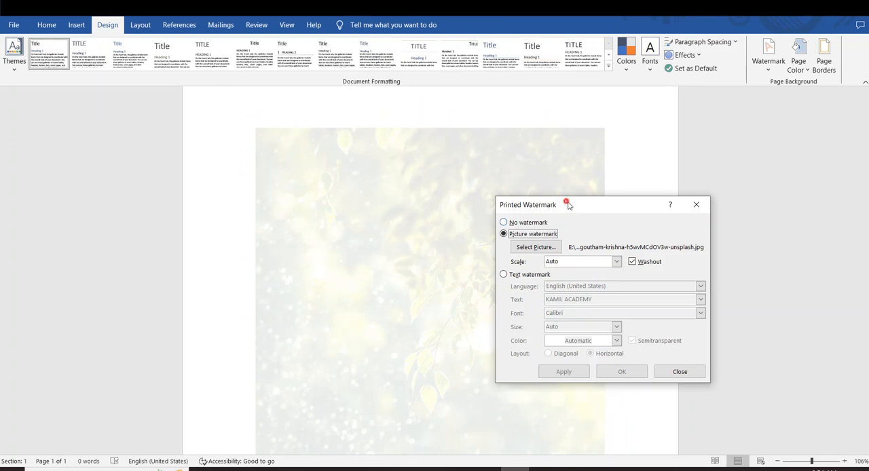
left_click_drag(566, 204, 691, 211)
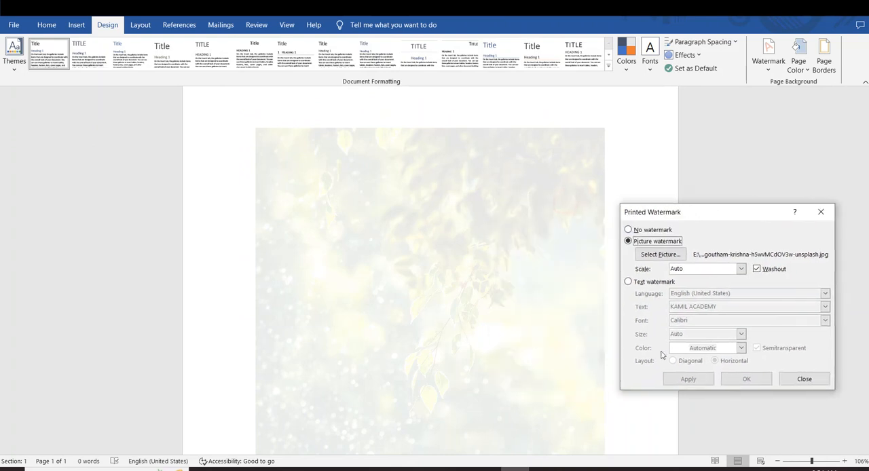
left_click(820, 212)
Look at the Text watermark options in the custom watermark settings, cancel them and undo the picture watermark.
left_click(767, 58)
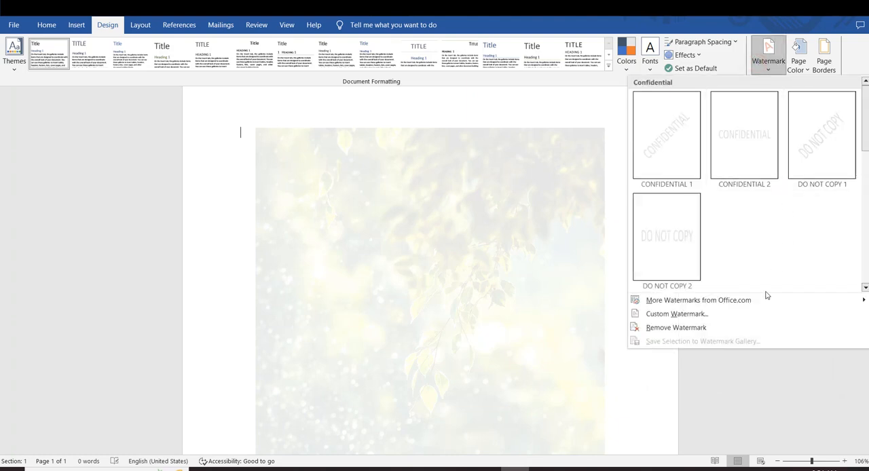
left_click(676, 316)
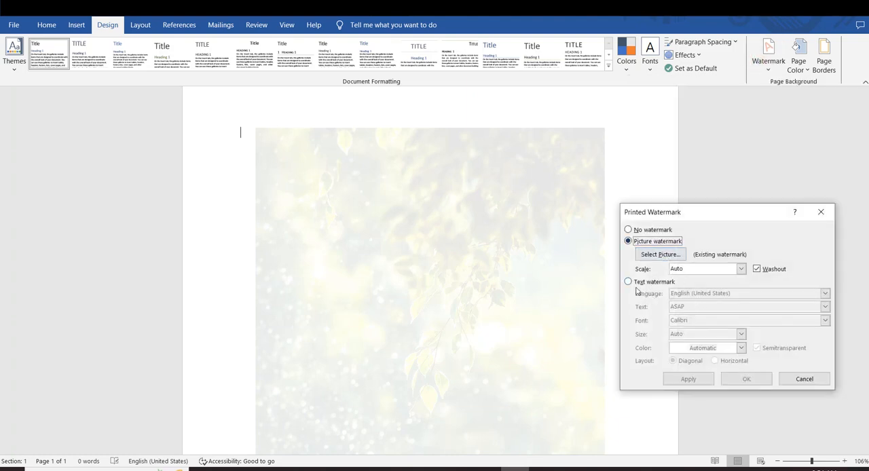
left_click(631, 282)
left_click(706, 323)
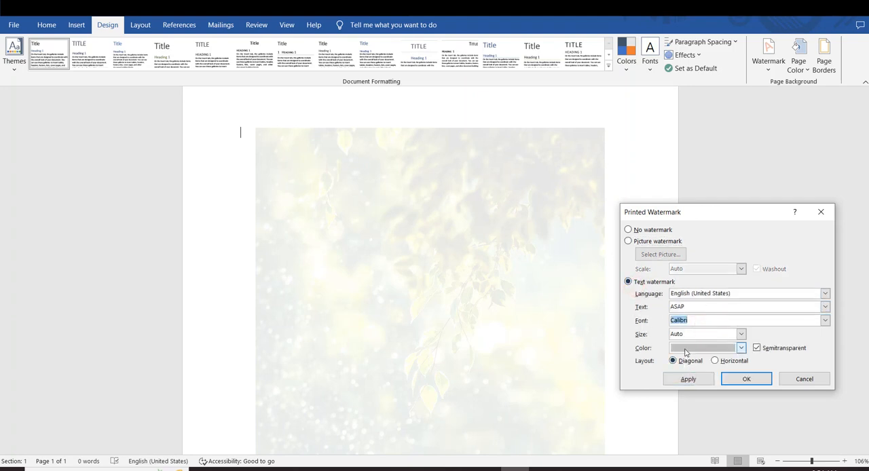
left_click(802, 378)
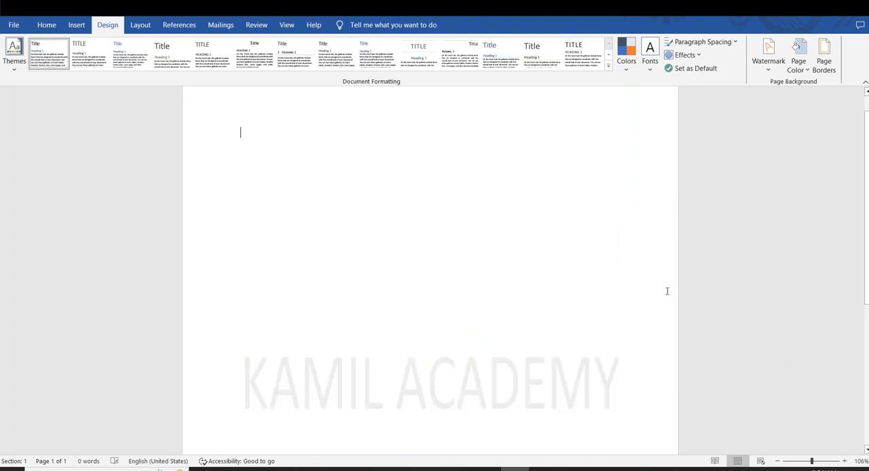
Insert the CONFIDENTIAL 2 watermark at the current document position, over the existing KAMIL ACADEMY watermark.
left_click(754, 67)
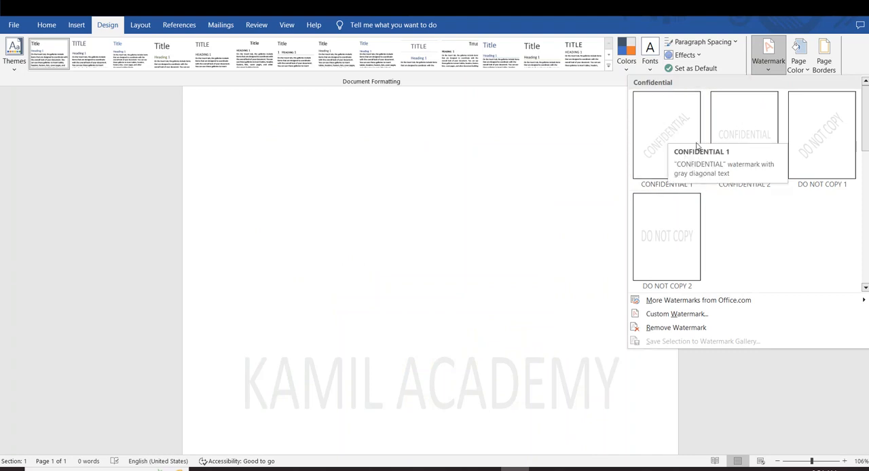
right_click(742, 123)
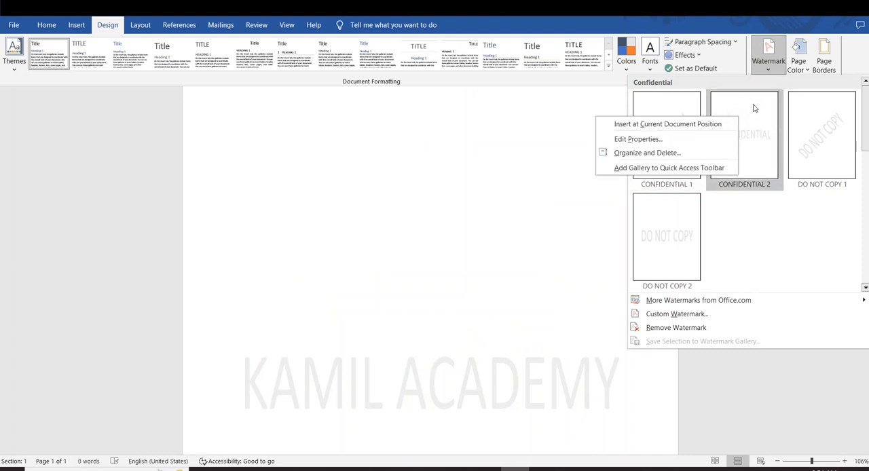
right_click(752, 110)
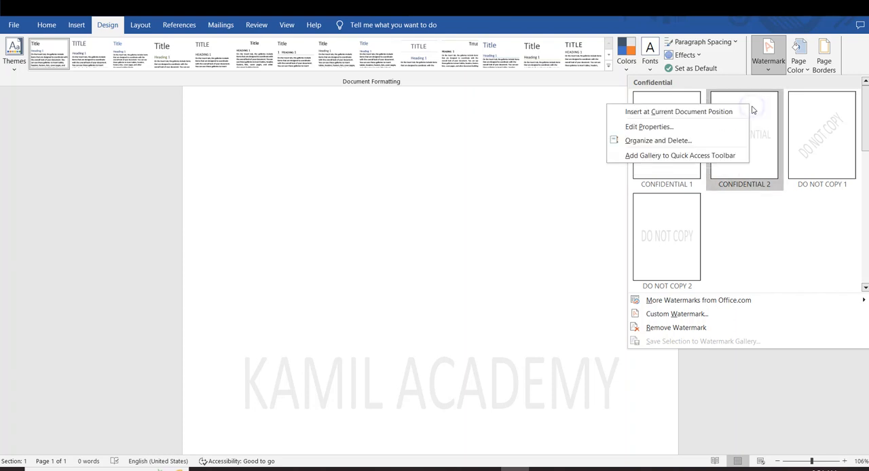
left_click(685, 114)
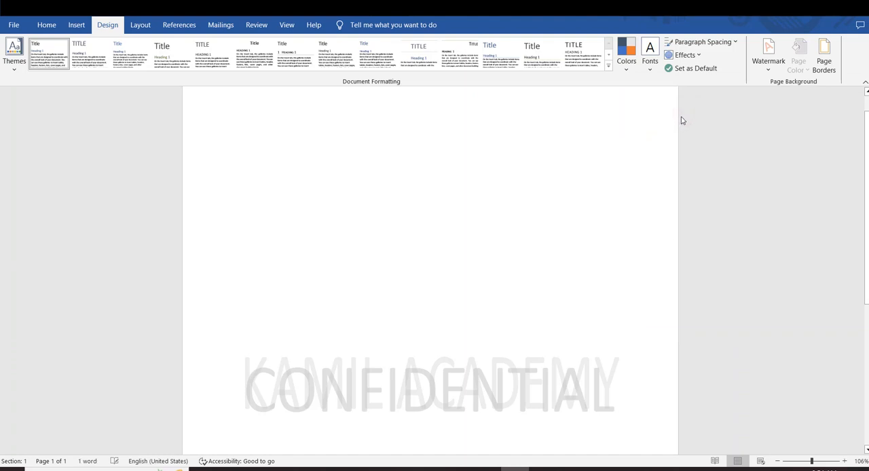
Delete the CONFIDENTIAL text inside the inserted watermark box.
scroll(636, 234, "down", 2)
left_click(513, 269)
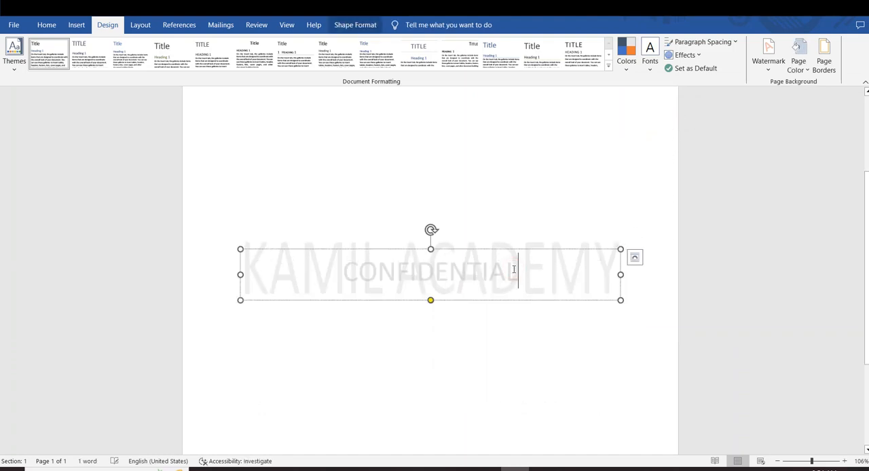
left_click_drag(552, 265, 242, 268)
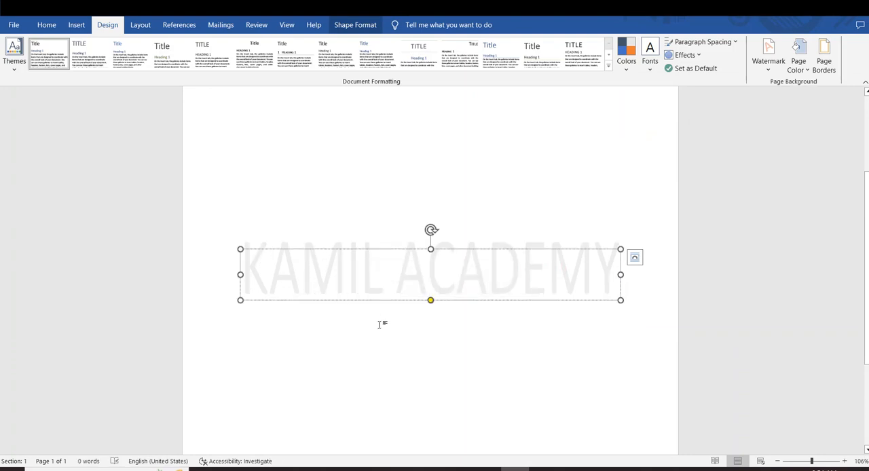
Return to the document page and remove the KAMIL ACADEMY watermark.
double_click(422, 361)
left_click(768, 60)
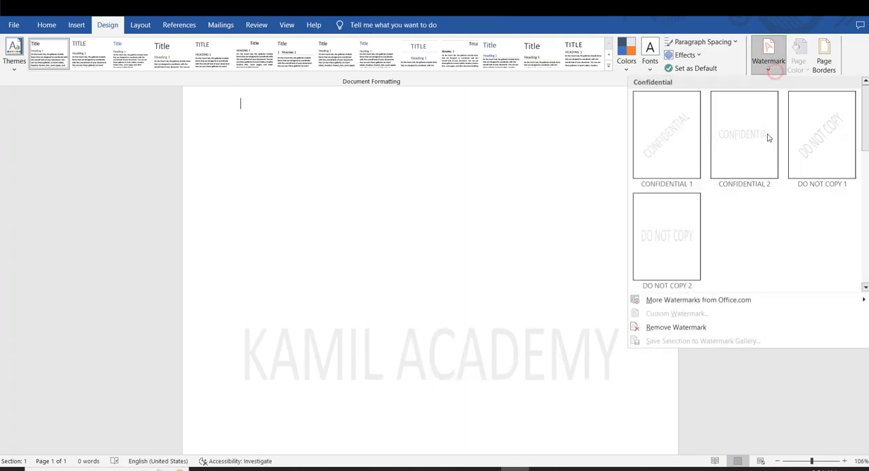
left_click(684, 325)
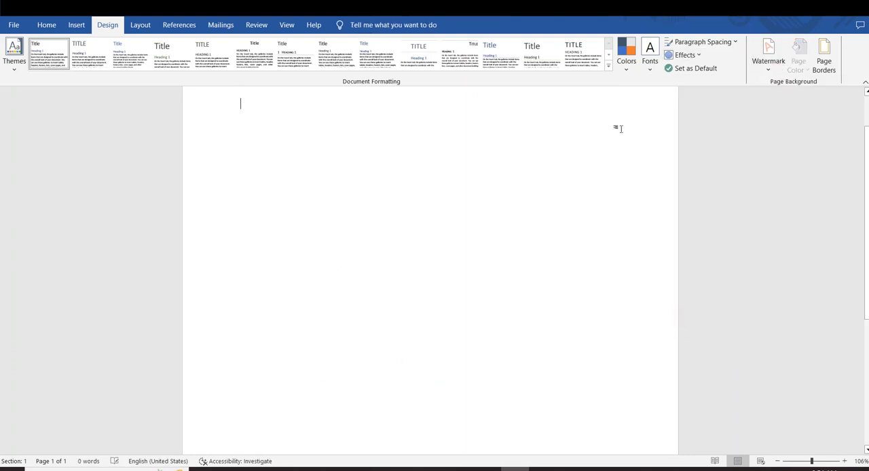
Insert CONFIDENTIAL 2 from the watermark gallery at the current document position on the blank page.
left_click(761, 65)
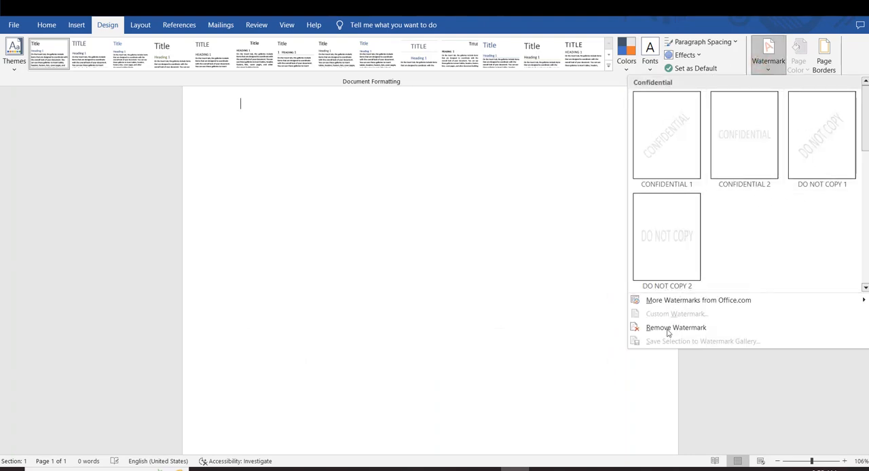
right_click(723, 124)
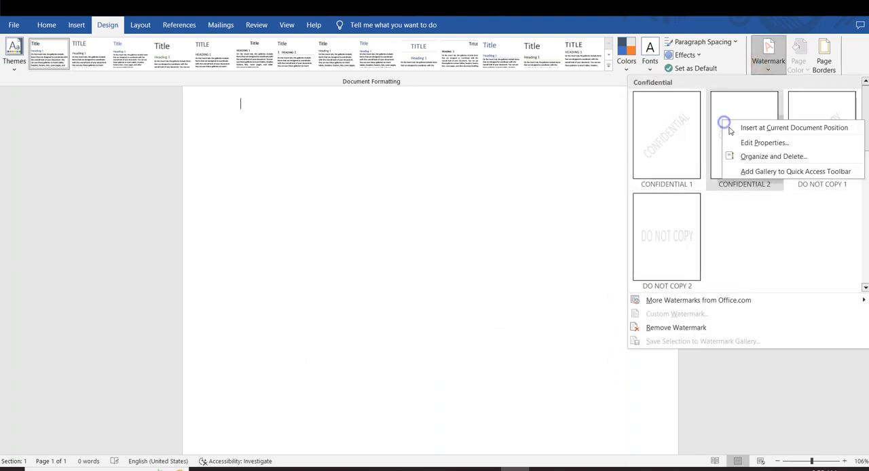
left_click(770, 129)
Replace the CONFIDENTIAL text in the inserted watermark box with KAMIL ACADEMY.
left_click(564, 370)
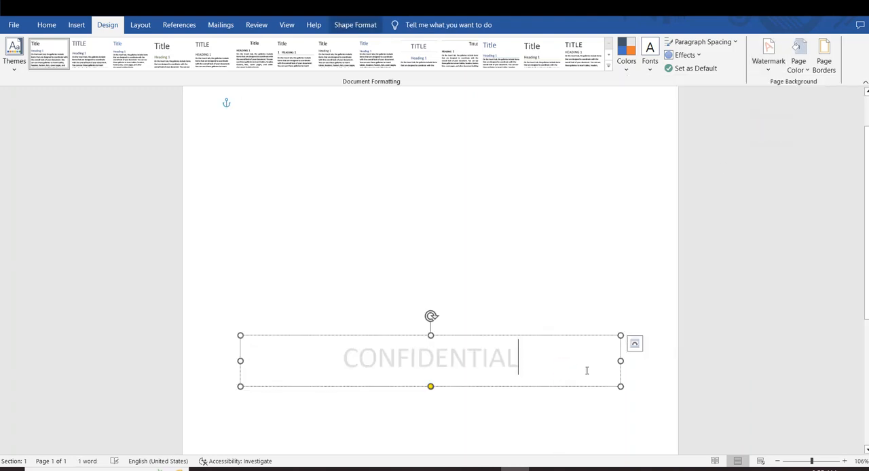
key("BackSpace")
key("BackSpace")
key("BackSpace")
key("BackSpace")
key("BackSpace")
key("BackSpace")
key("BackSpace")
key("BackSpace")
key("BackSpace")
key("BackSpace")
key("BackSpace")
key("BackSpace")
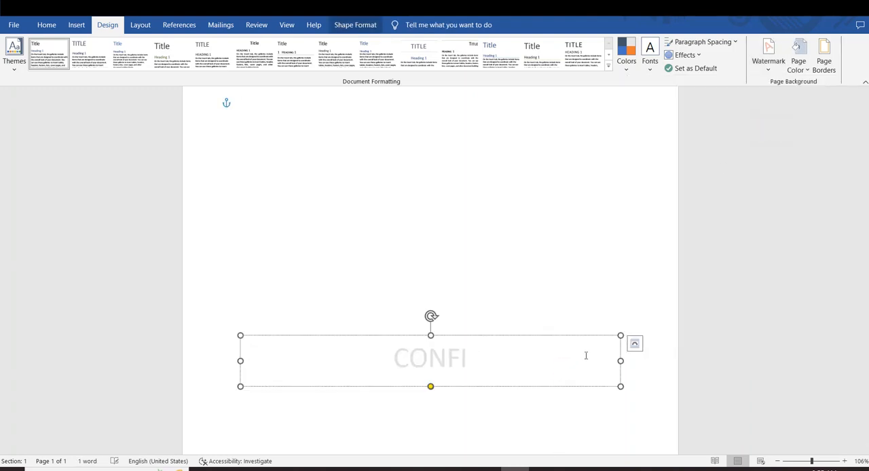
type("KAMIL")
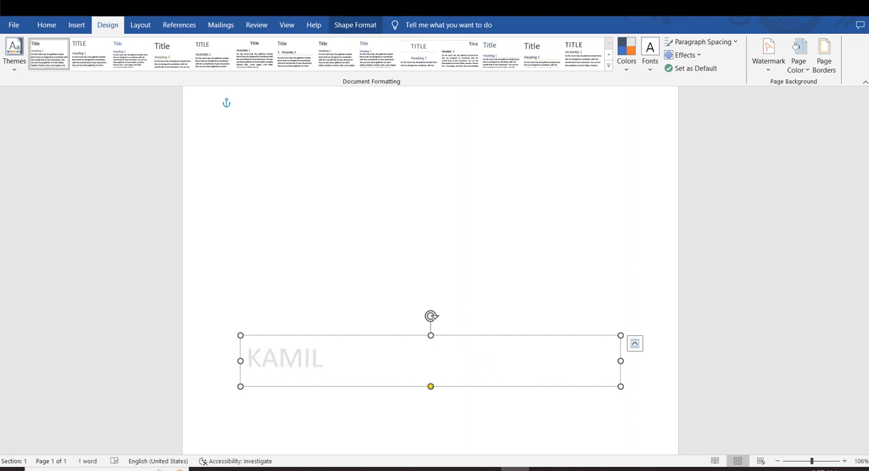
type(" ACADE")
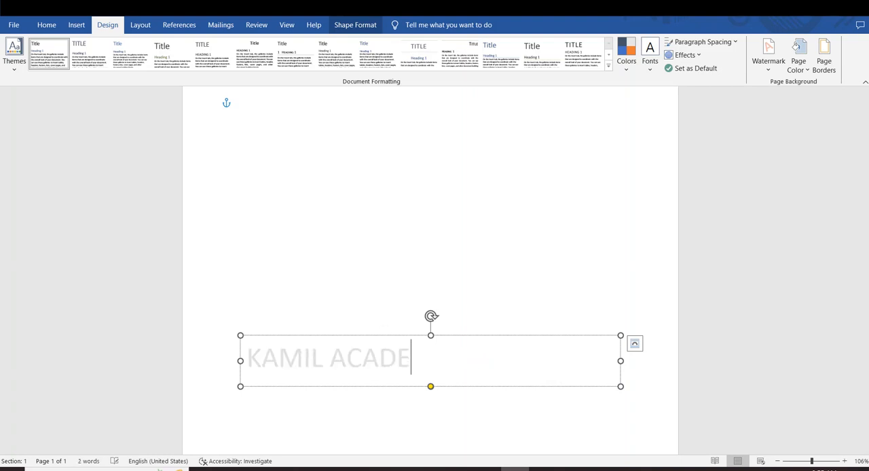
type("MY")
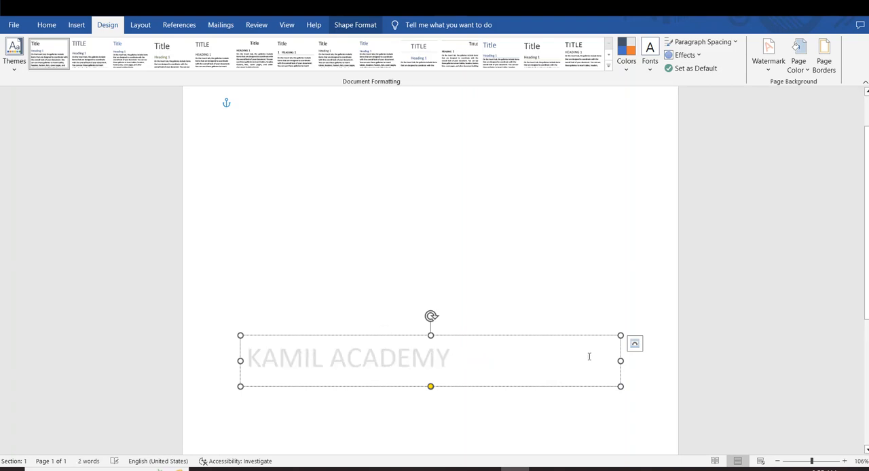
Try a larger font size on the KAMIL ACADEMY text, return it to 36, and make it bold and red.
left_click_drag(466, 353, 188, 349)
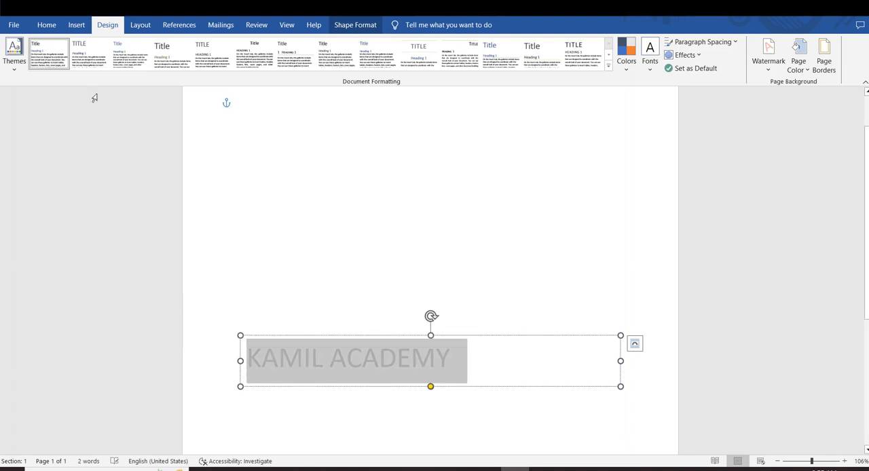
left_click(49, 26)
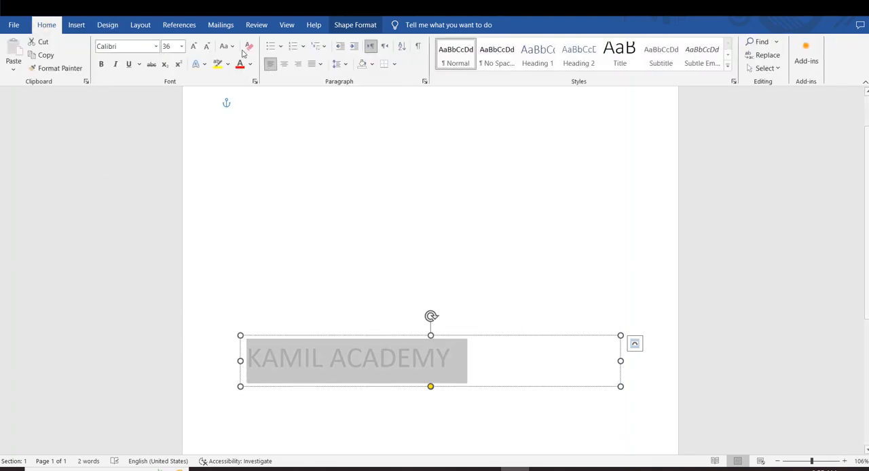
left_click(192, 46)
left_click(191, 46)
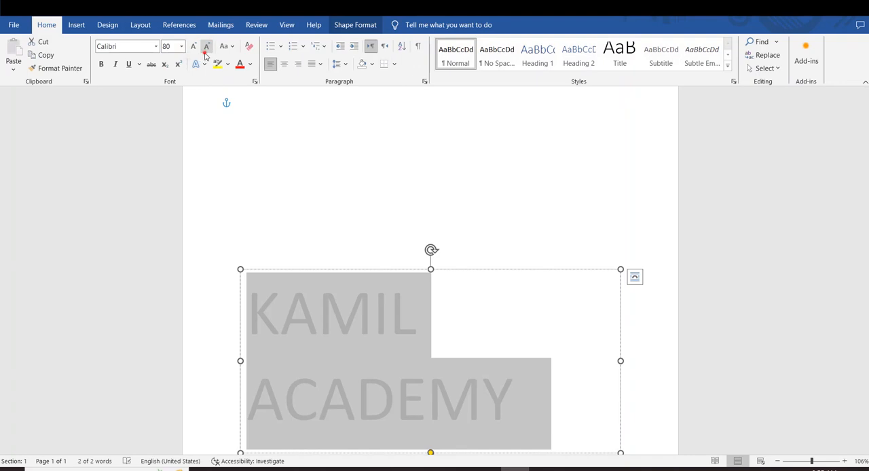
left_click(207, 46)
left_click(207, 47)
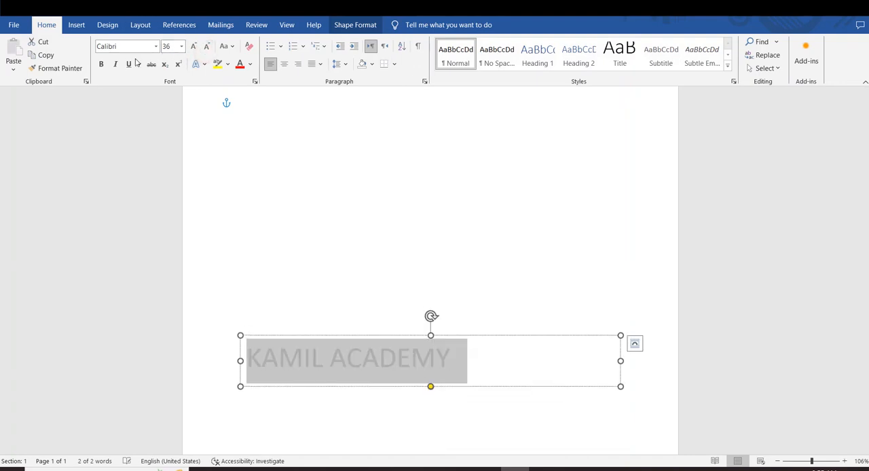
left_click(101, 64)
left_click(239, 64)
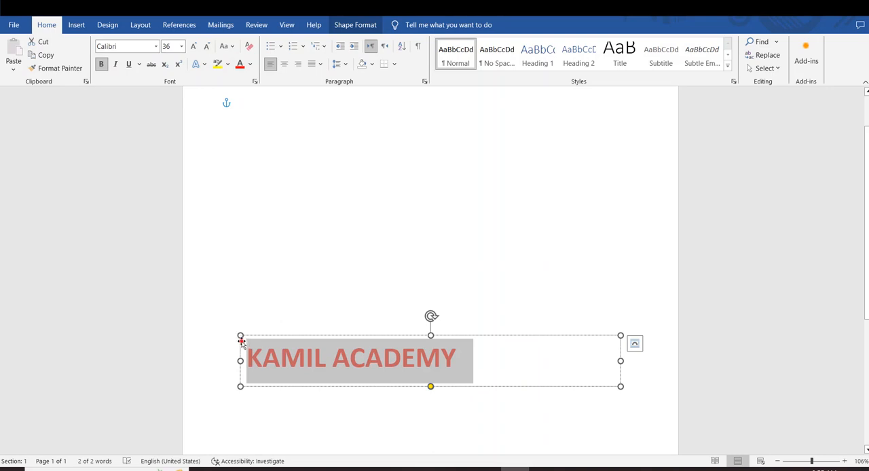
Move the KAMIL ACADEMY text box up to the top of the page.
left_click_drag(240, 337, 234, 123)
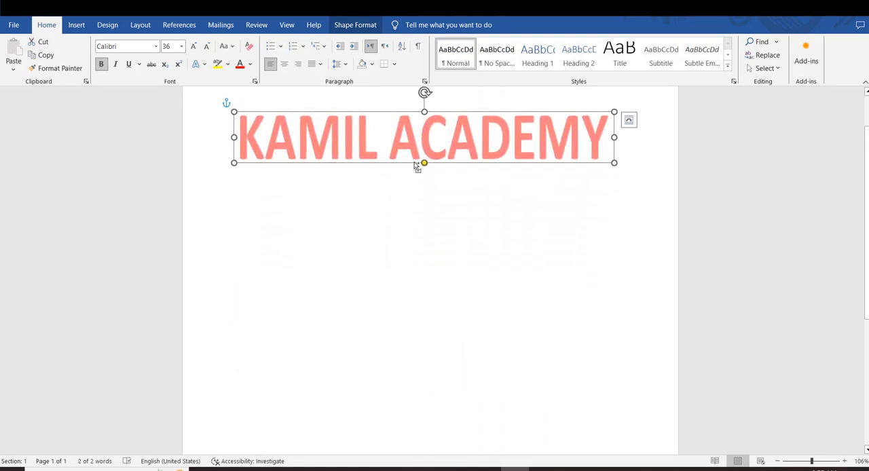
Duplicate the KAMIL ACADEMY text box down the page to form a column of six.
left_click_drag(414, 161, 430, 380)
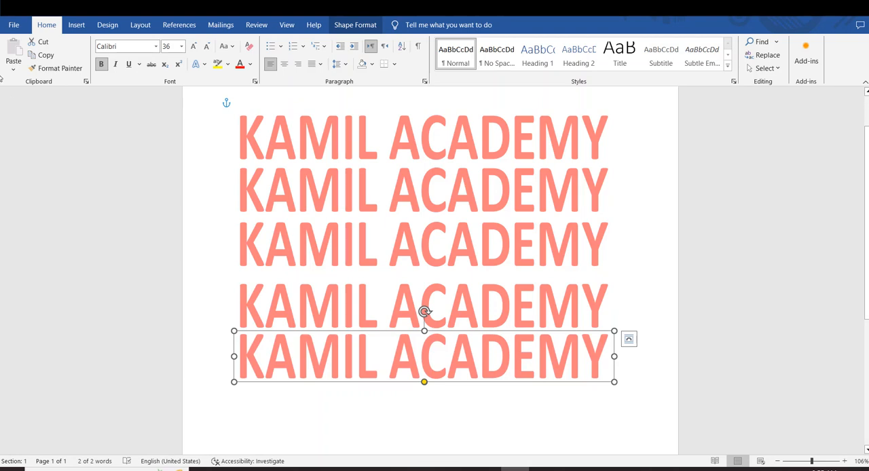
left_click_drag(438, 382, 433, 411)
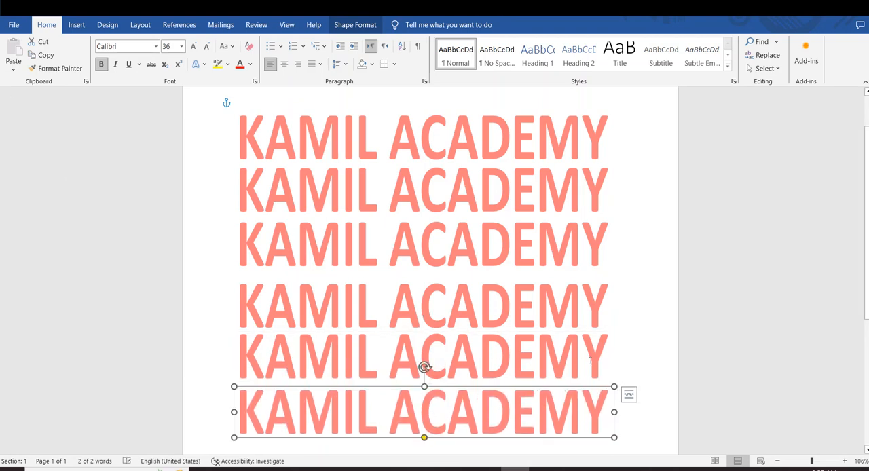
left_click(660, 339)
scroll(655, 338, "down", 1)
scroll(650, 335, "up", 3)
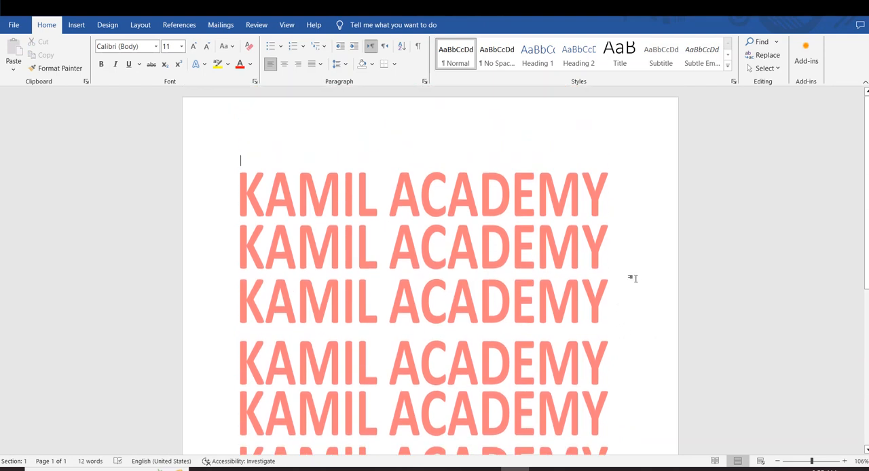
Check the page of repeated KAMIL ACADEMY watermarks in the print preview, and return to the document.
key("ctrl+p")
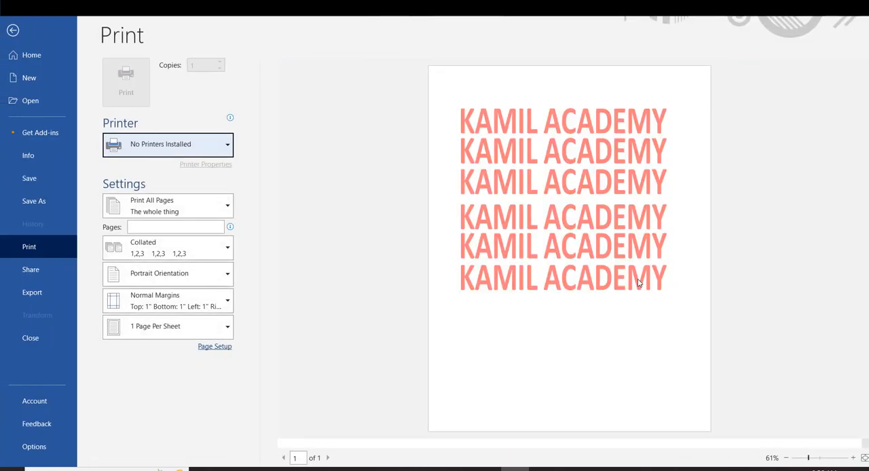
left_click(670, 287)
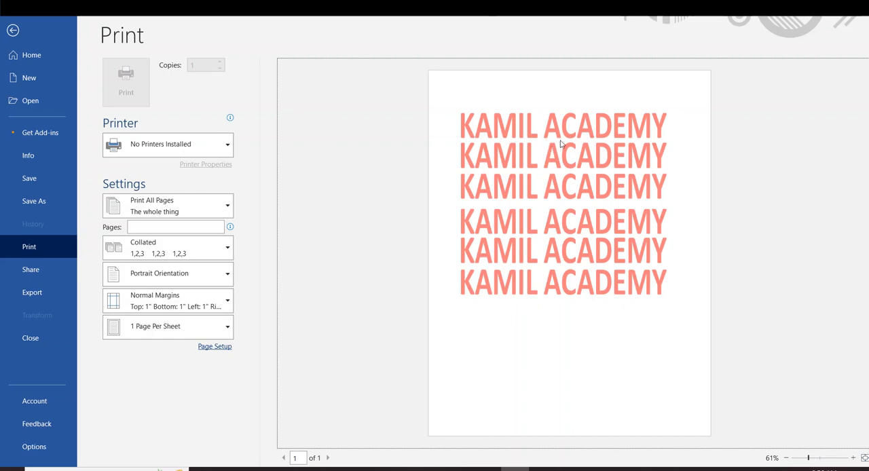
key("Escape")
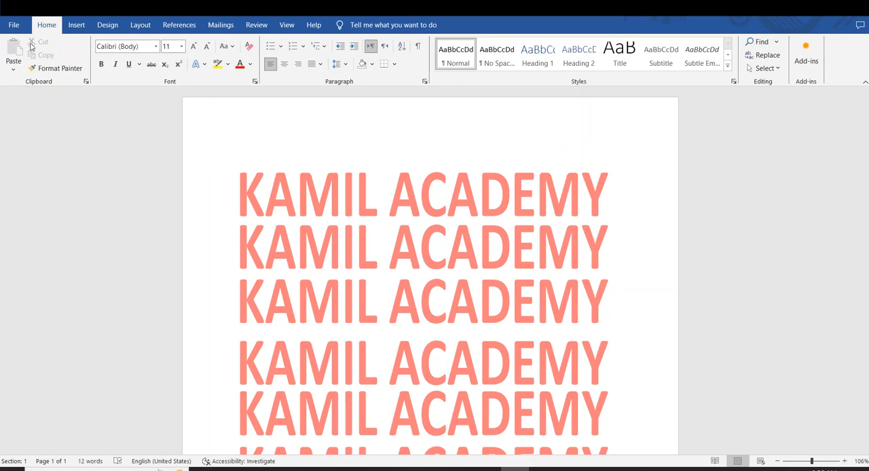
Save the text of the third KAMIL ACADEMY box to the watermark gallery as KAMIL ACADEMY in the General category.
left_click(77, 25)
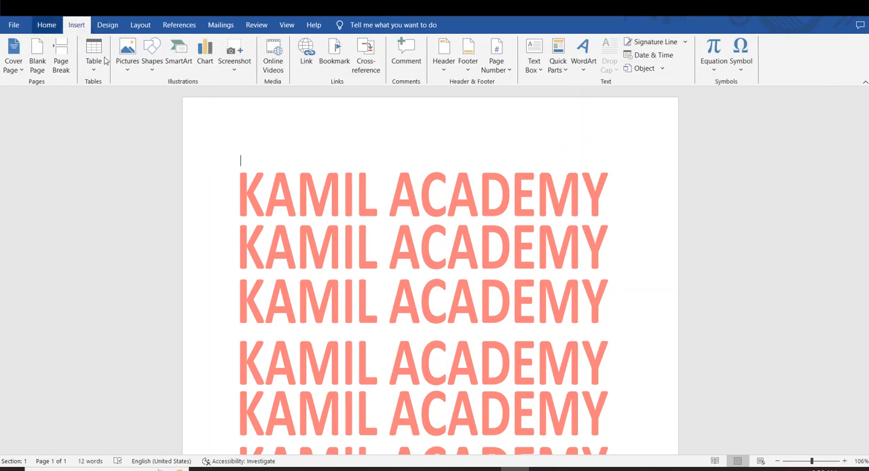
left_click(103, 25)
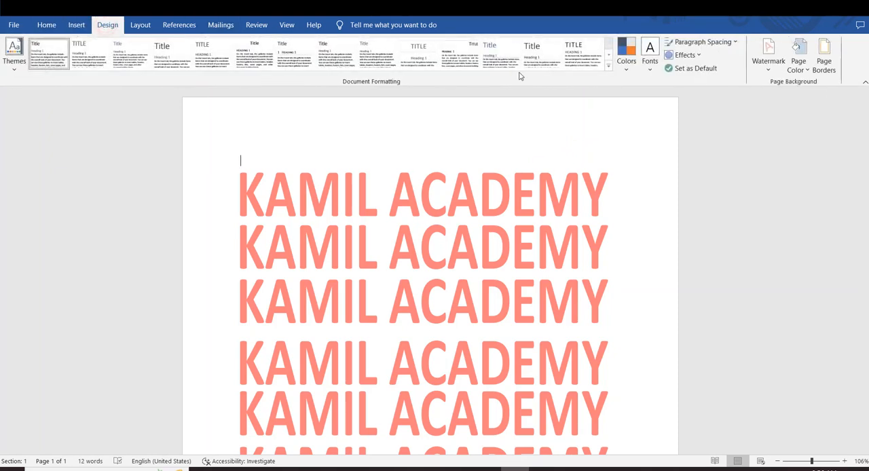
left_click(773, 73)
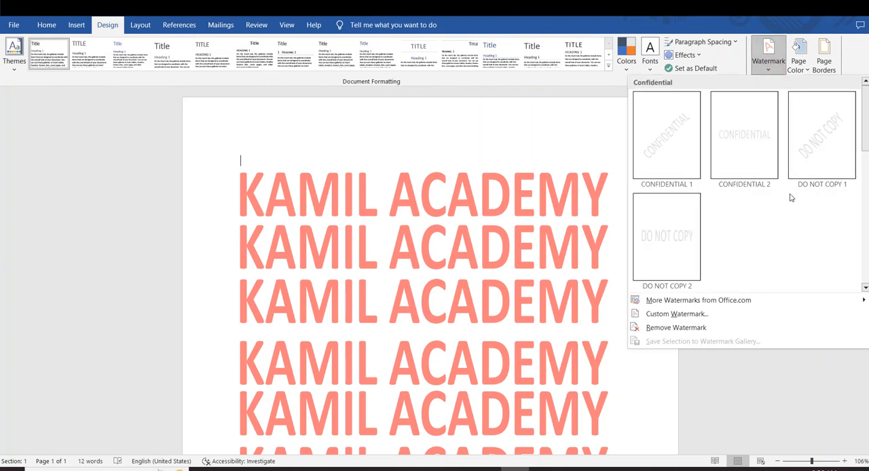
scroll(556, 238, "down", 1)
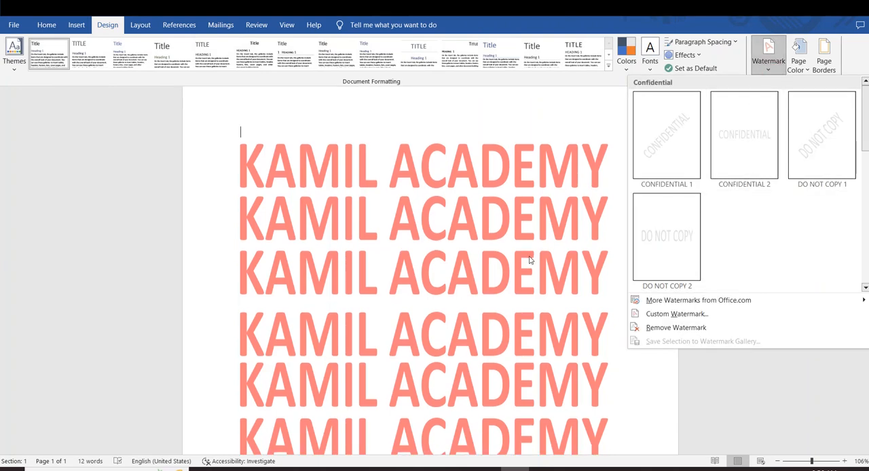
left_click(529, 256)
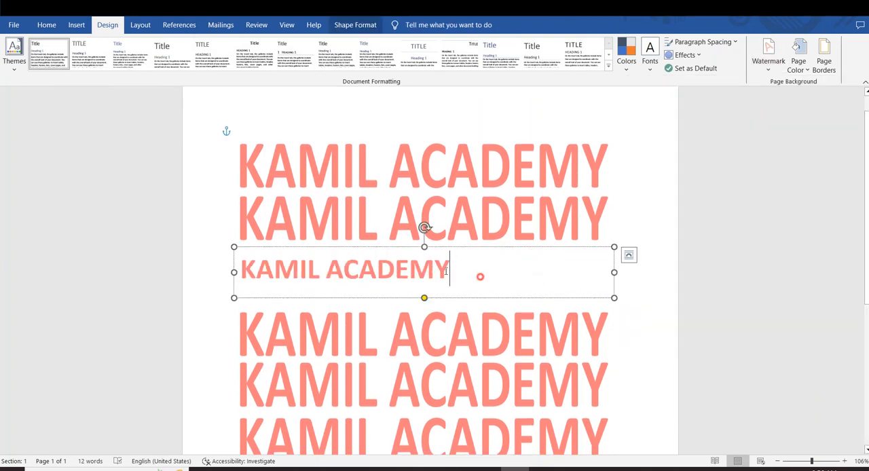
left_click_drag(479, 276, 241, 270)
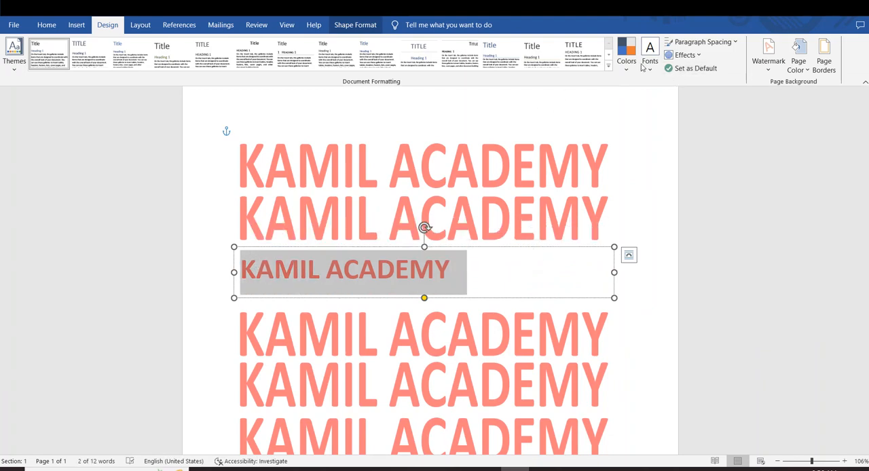
left_click(763, 71)
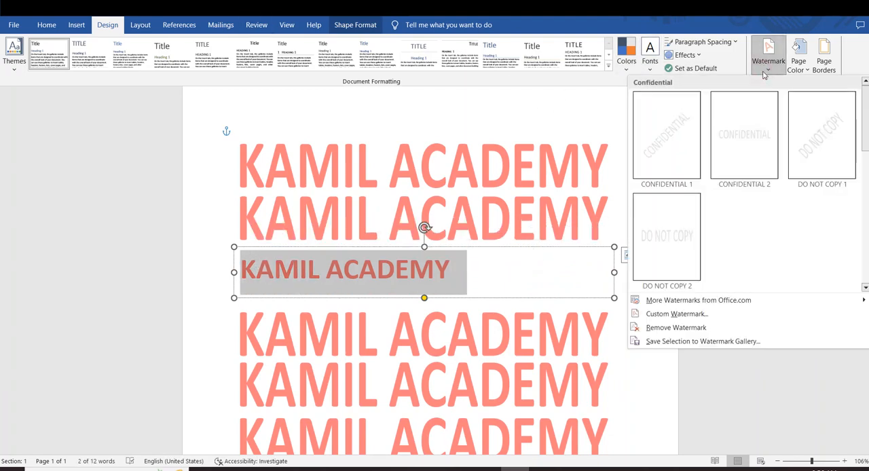
left_click(703, 342)
key("Return")
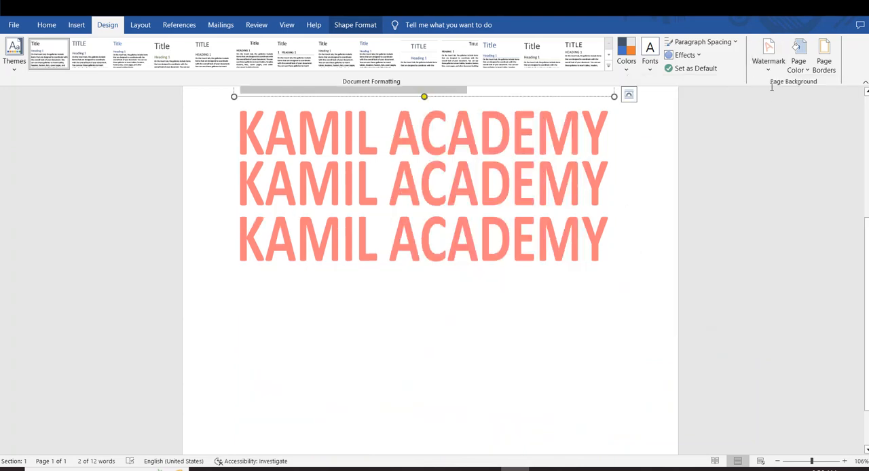
Look through the watermark gallery for the saved KAMIL ACADEMY entry under the General category.
left_click(767, 67)
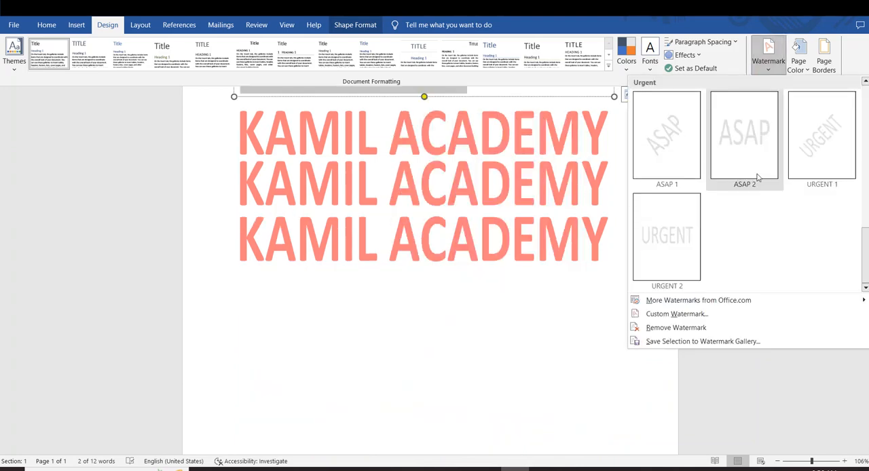
scroll(758, 177, "down", 4)
scroll(758, 176, "up", 2)
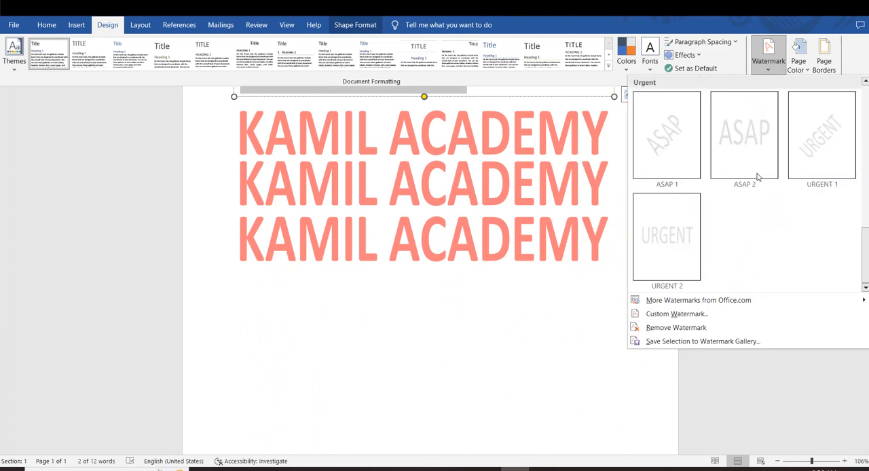
scroll(758, 176, "up", 2)
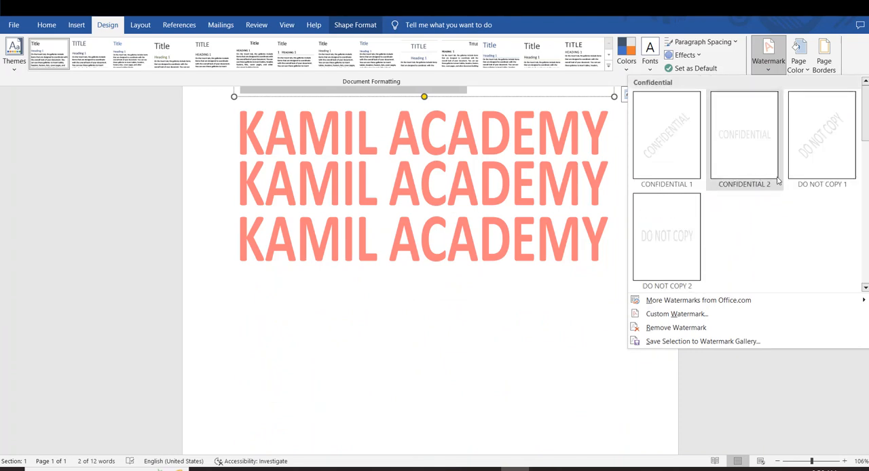
left_click_drag(864, 112, 865, 224)
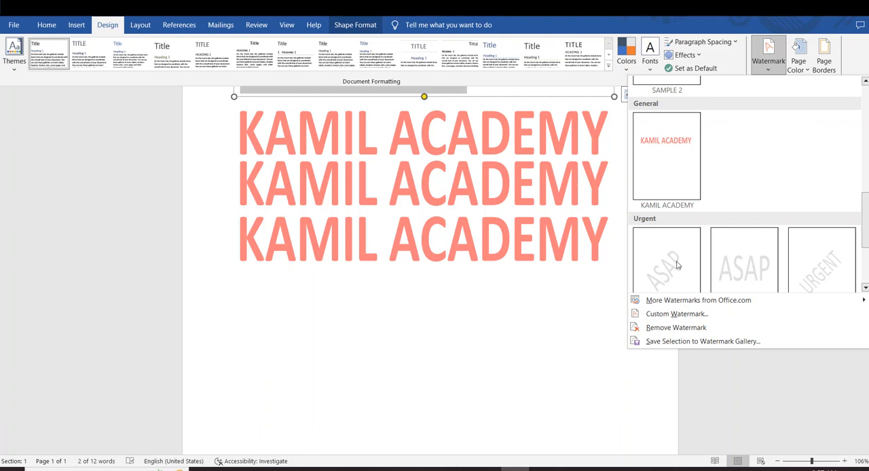
left_click(564, 206)
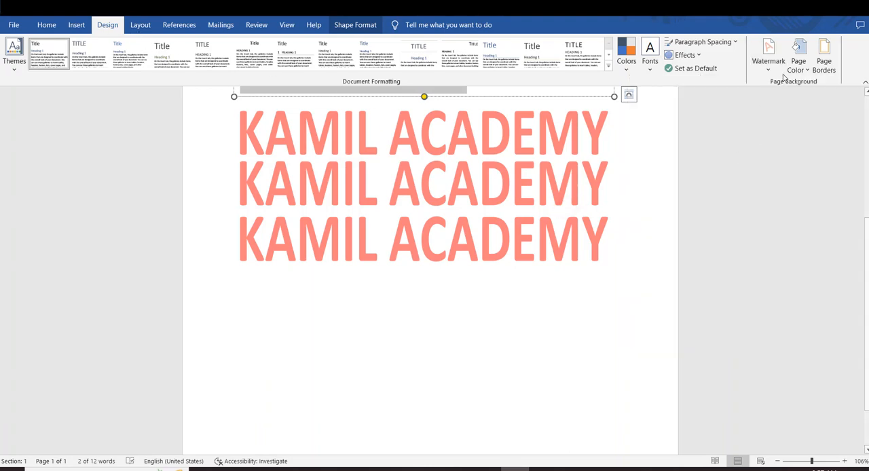
Check whether more watermarks are offered from Office.com, and deselect the text box in the document.
left_click(768, 51)
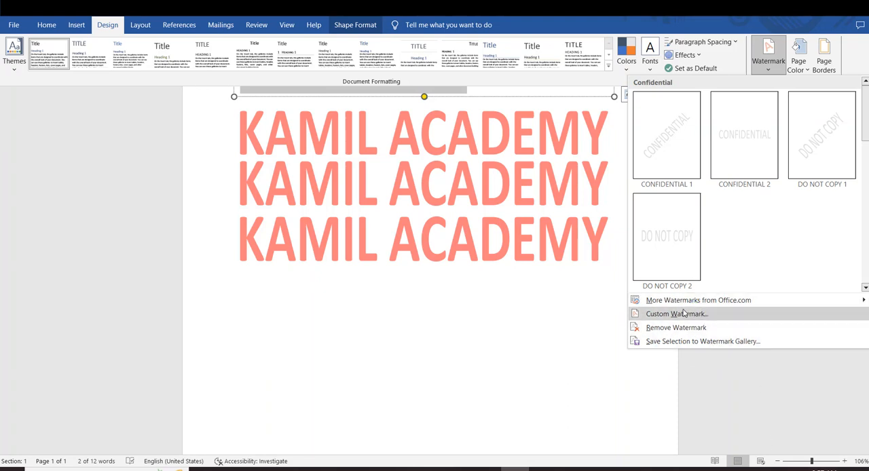
mouse_move(683, 307)
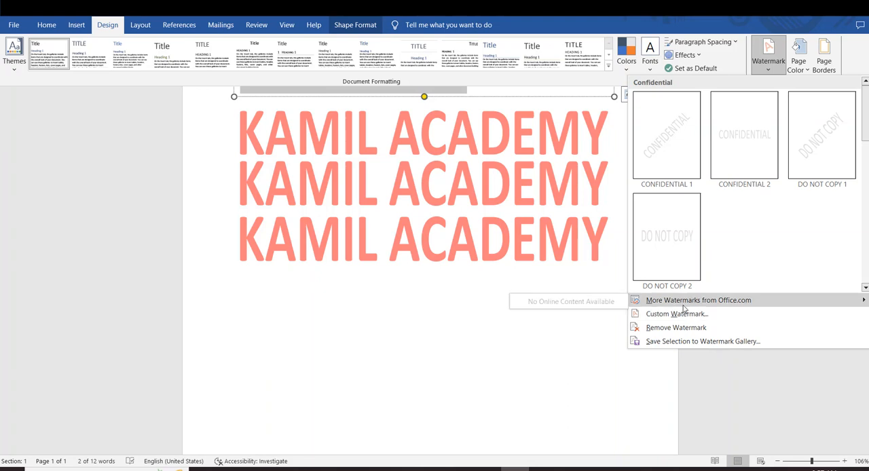
left_click(506, 336)
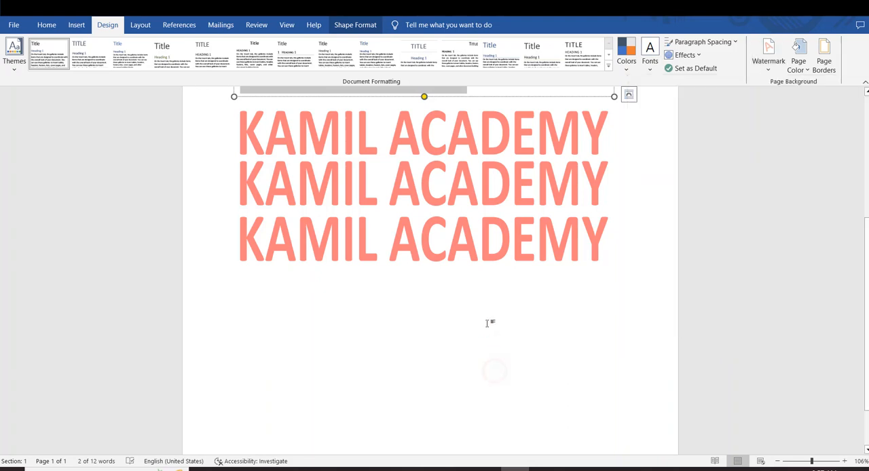
scroll(574, 175, "up", 3)
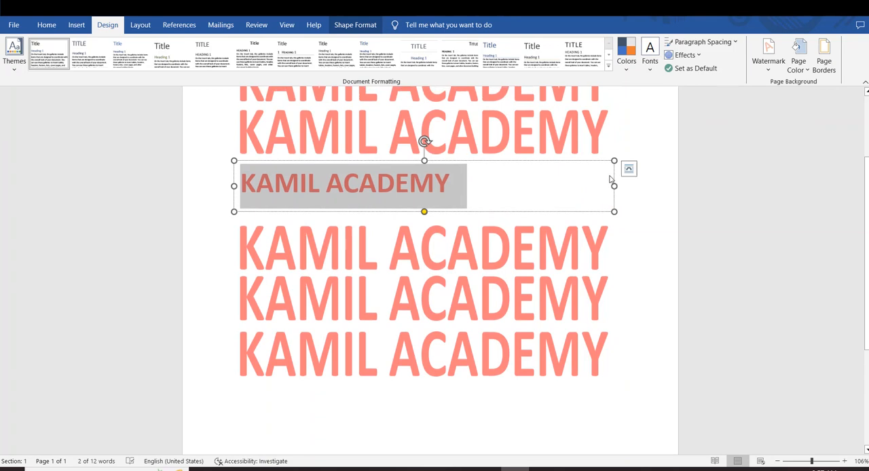
left_click(598, 311)
left_click(631, 228)
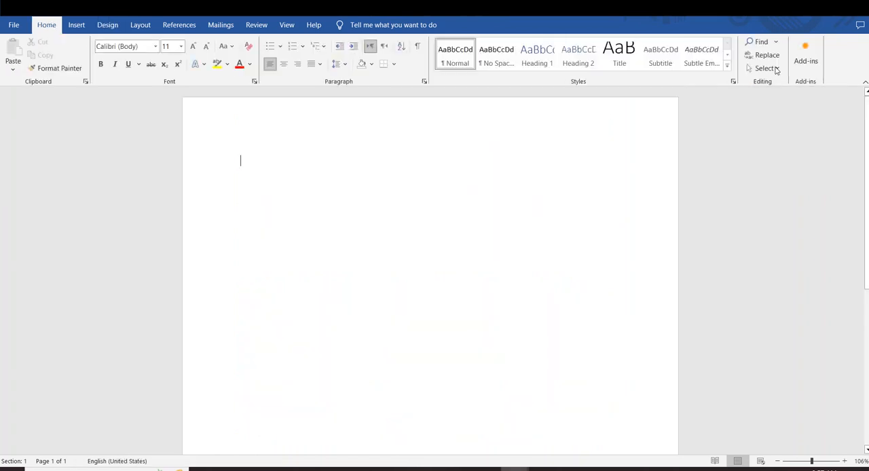
Set the page color of the blank page to a light orange theme color.
left_click(107, 24)
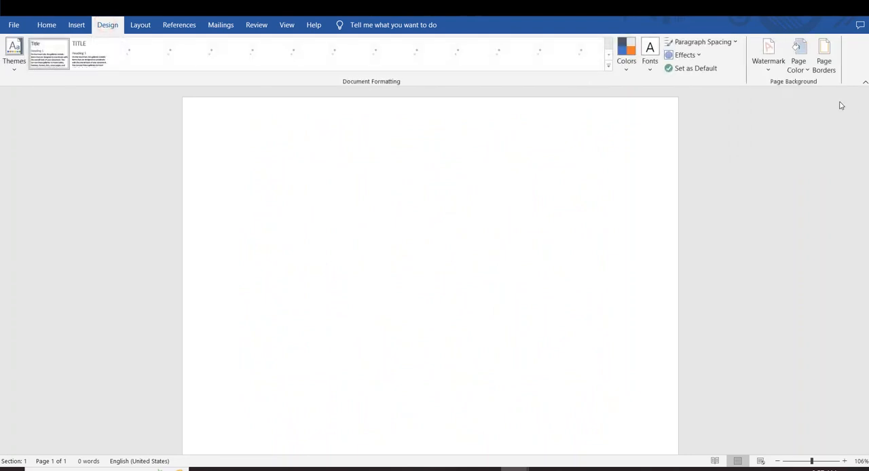
left_click(804, 72)
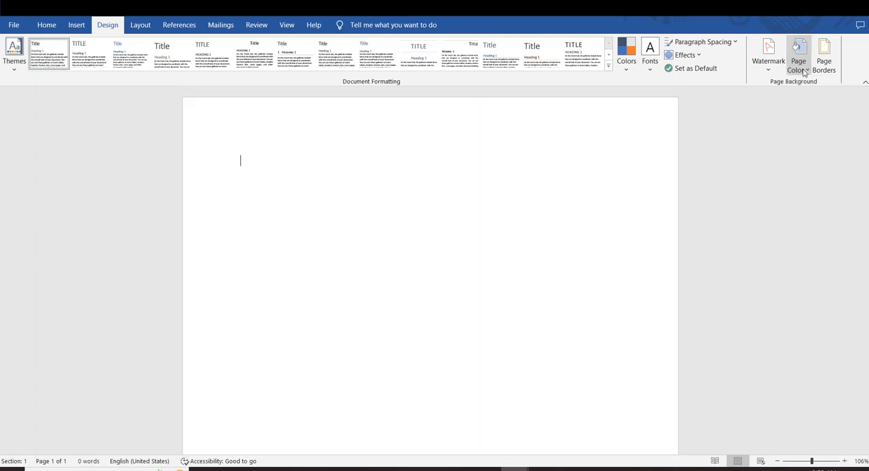
left_click(803, 73)
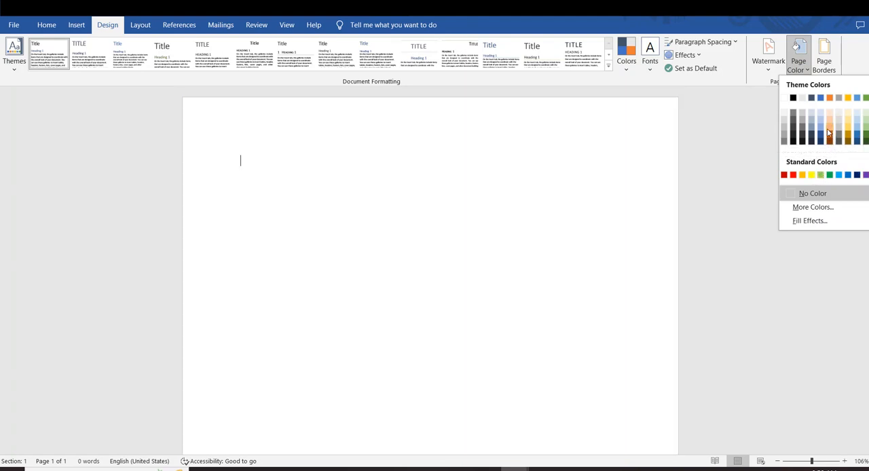
left_click(827, 129)
Set the page color to a custom salmon pink chosen from the color spectrum.
left_click(799, 63)
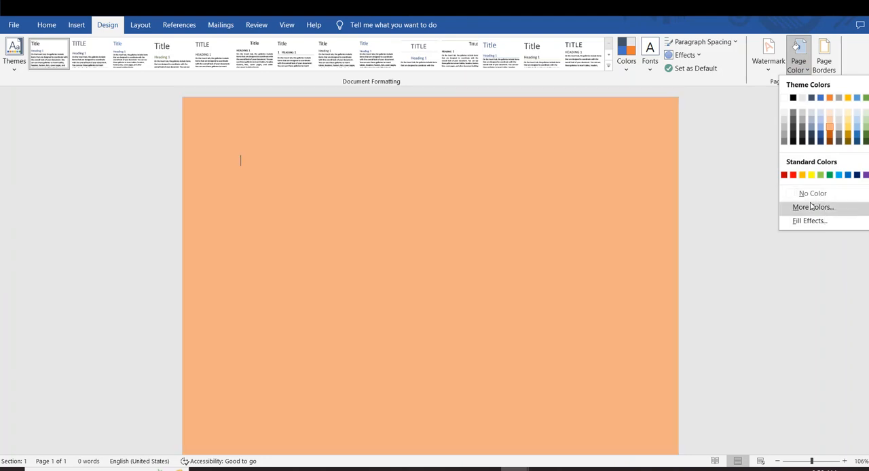
left_click(812, 207)
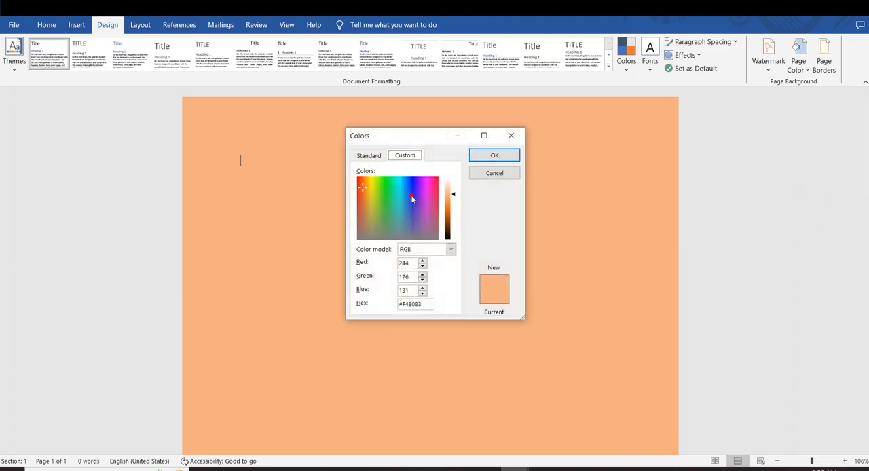
left_click_drag(411, 195, 444, 191)
left_click(499, 151)
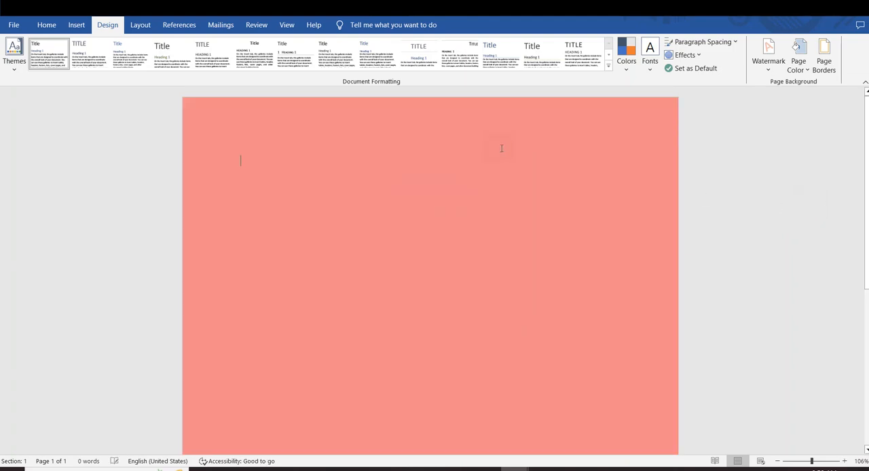
Set up a two-color gradient fill for the page with red as the first color.
left_click(792, 73)
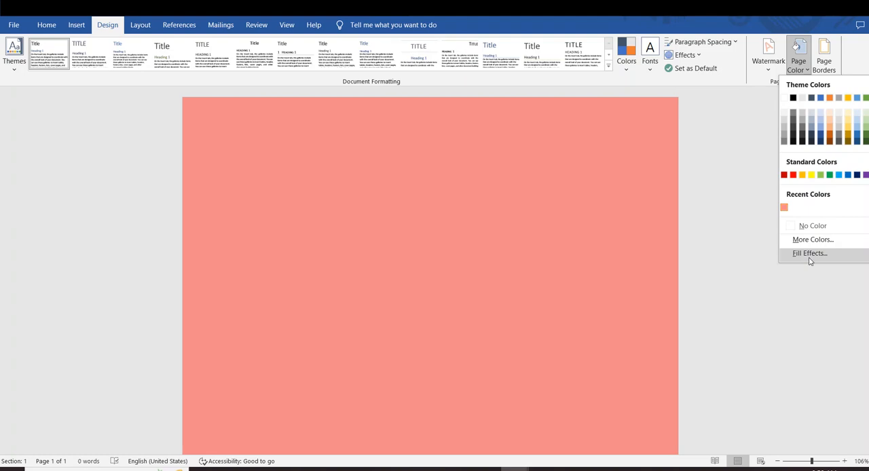
left_click(809, 253)
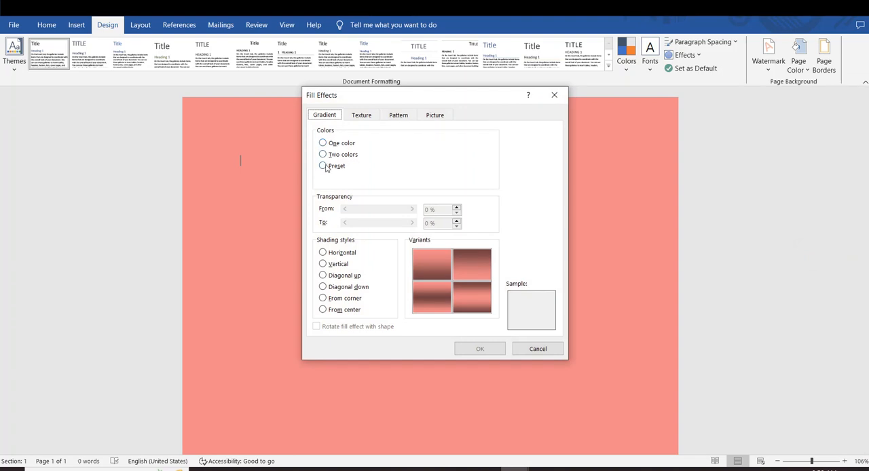
left_click(323, 166)
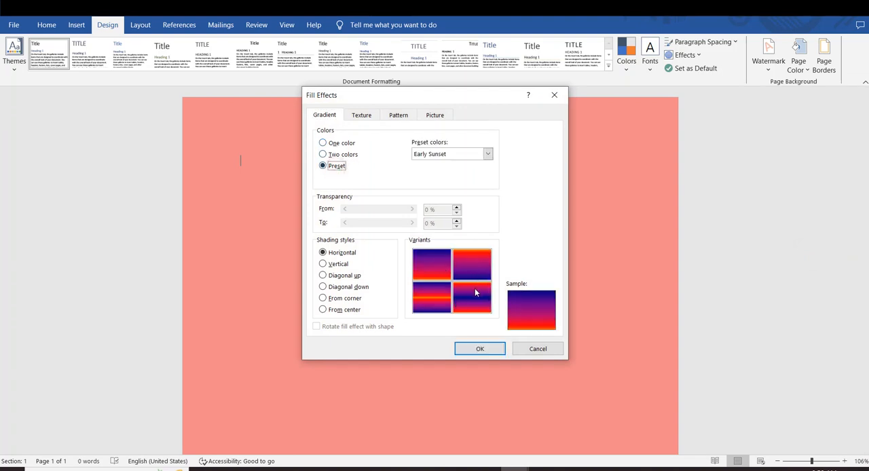
left_click(350, 157)
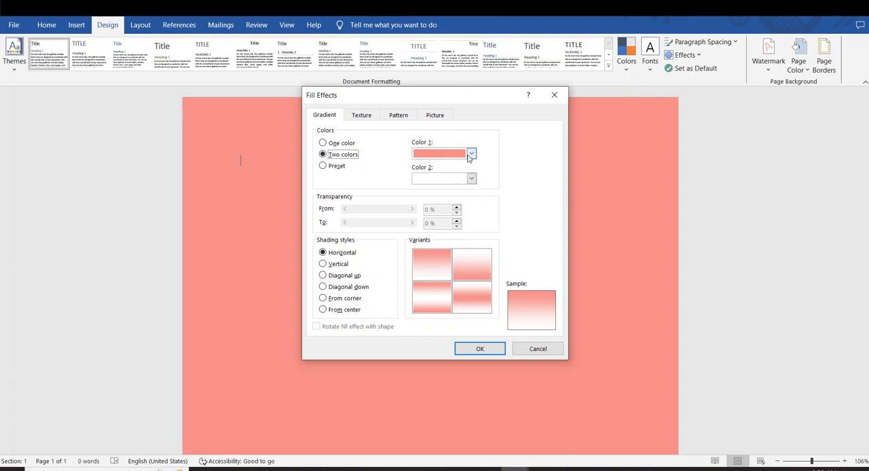
left_click(471, 153)
left_click(425, 241)
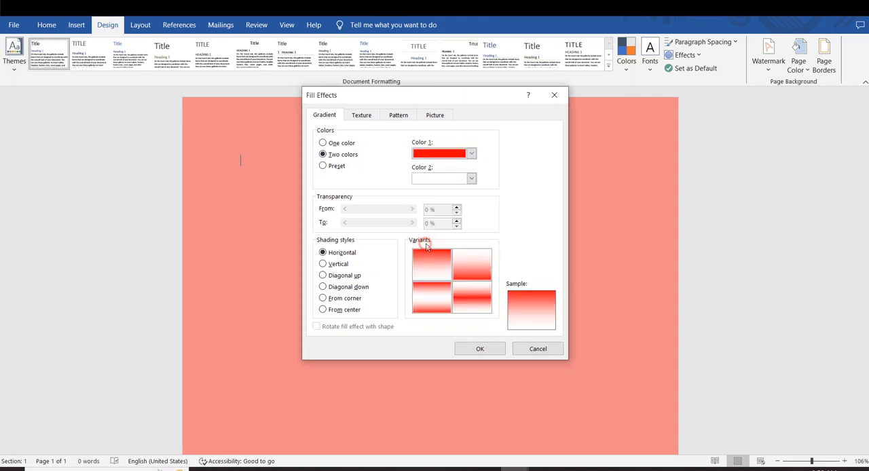
Try yellow as the second gradient color, preview the Early Sunset preset, and return to the two-color option.
left_click(471, 178)
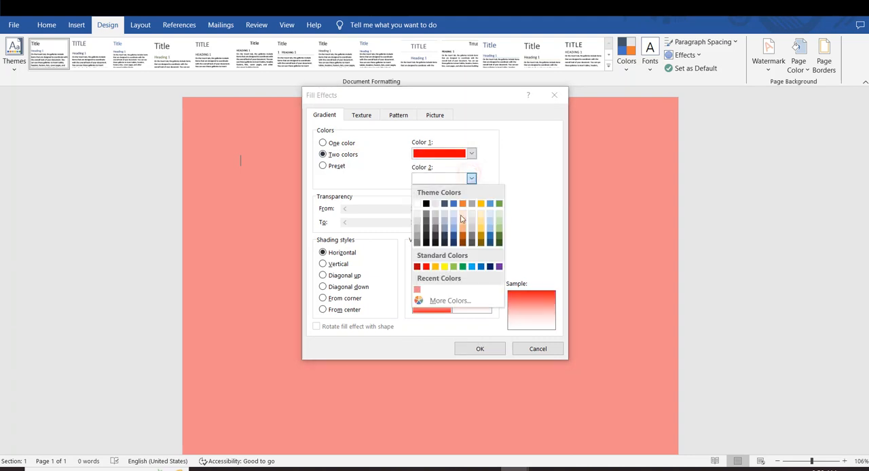
left_click(444, 266)
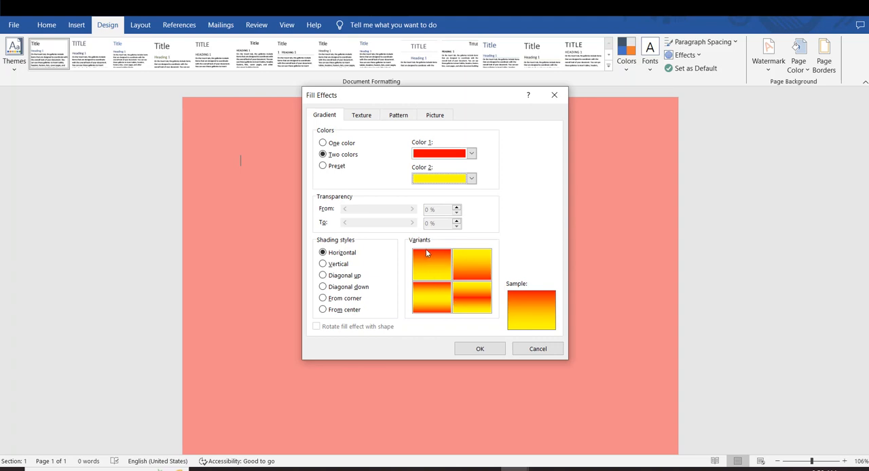
left_click(323, 165)
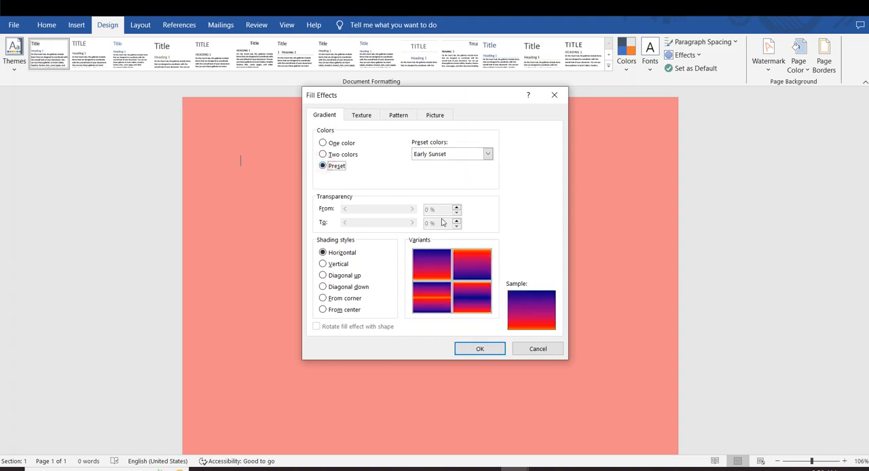
left_click(324, 155)
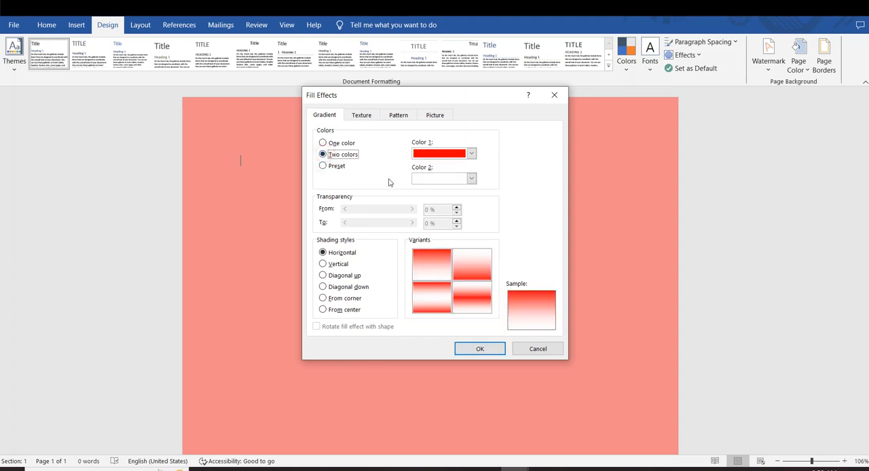
Preview the vertical and diagonal shading styles, and apply the red and white page gradient with From corner shading.
left_click(323, 264)
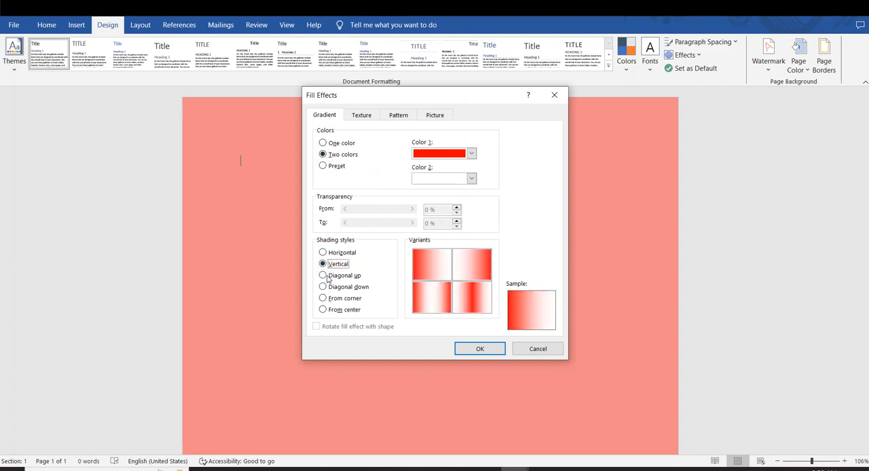
left_click(326, 277)
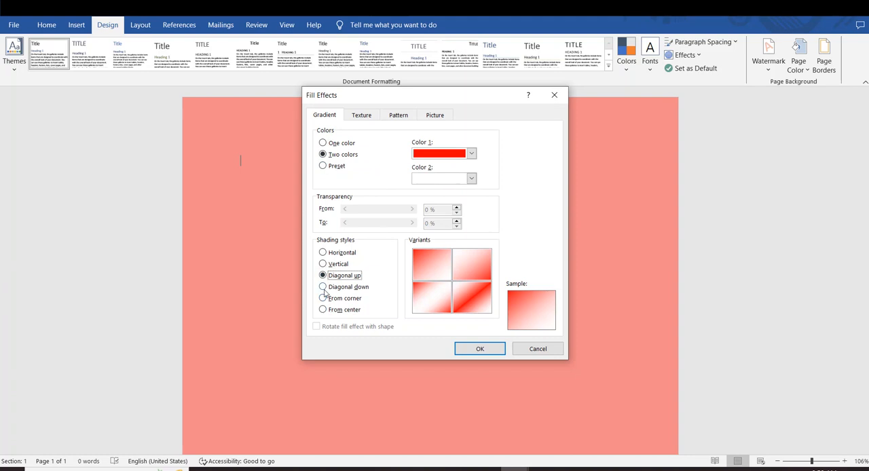
left_click(324, 289)
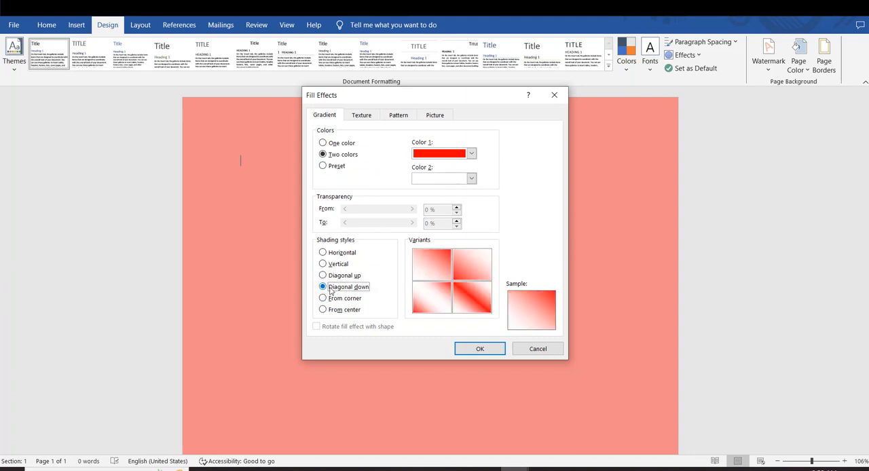
left_click(338, 300)
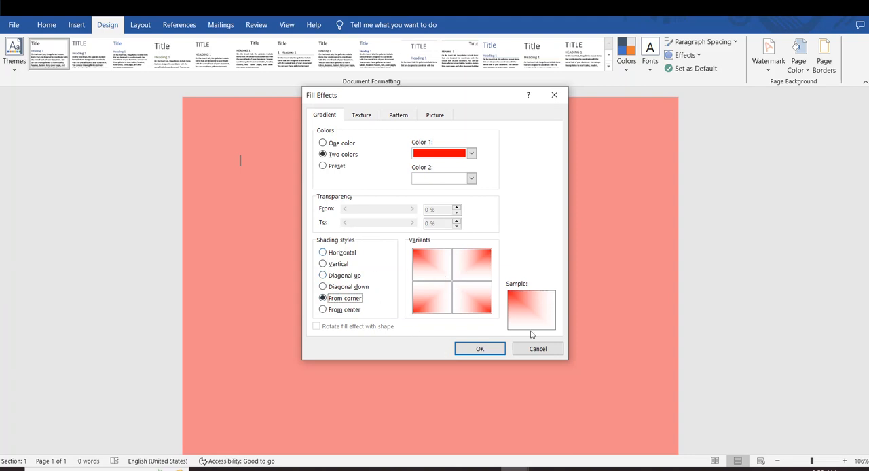
left_click(479, 348)
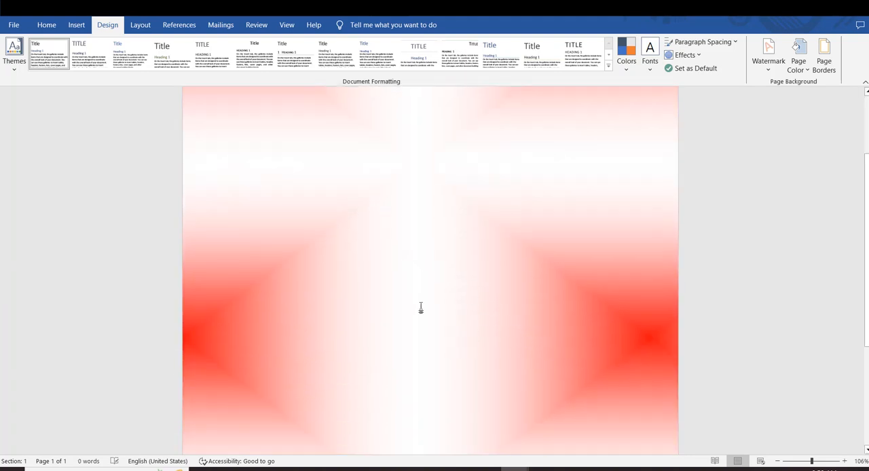
scroll(422, 312, "down", 7)
scroll(418, 304, "up", 5)
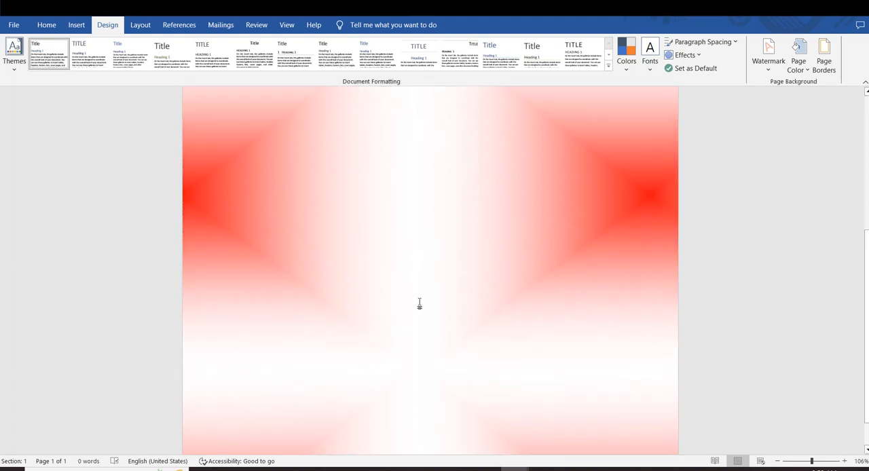
left_click(804, 66)
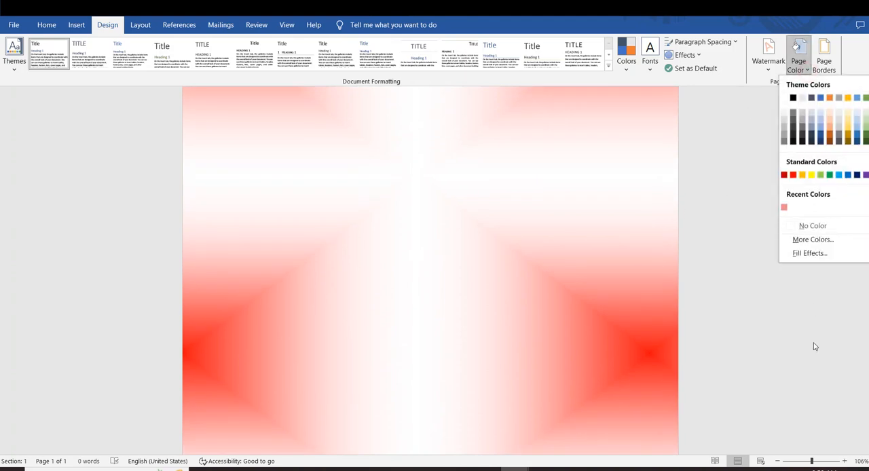
left_click(809, 240)
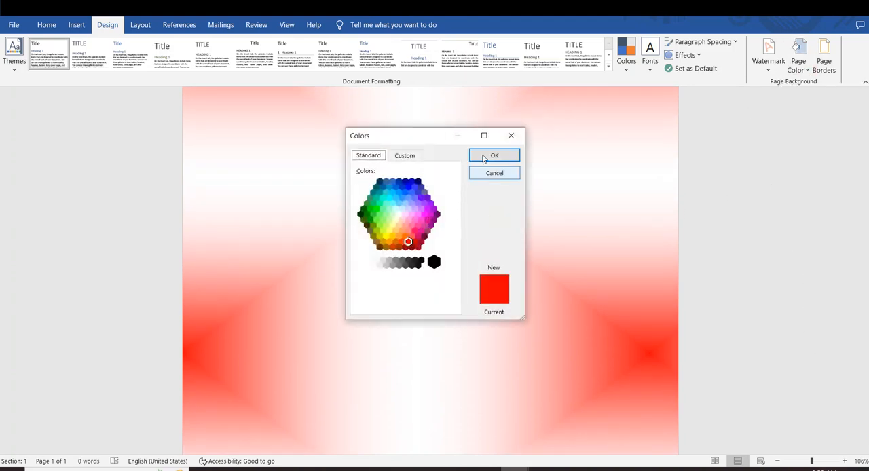
left_click(512, 138)
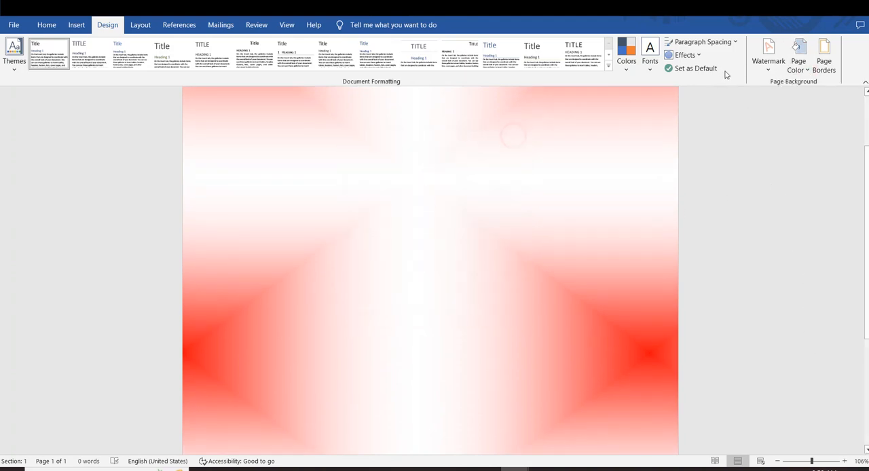
Apply the Early Sunset preset gradient to the page with horizontal shading and the variant with an orange band in its middle.
left_click(799, 64)
left_click(807, 252)
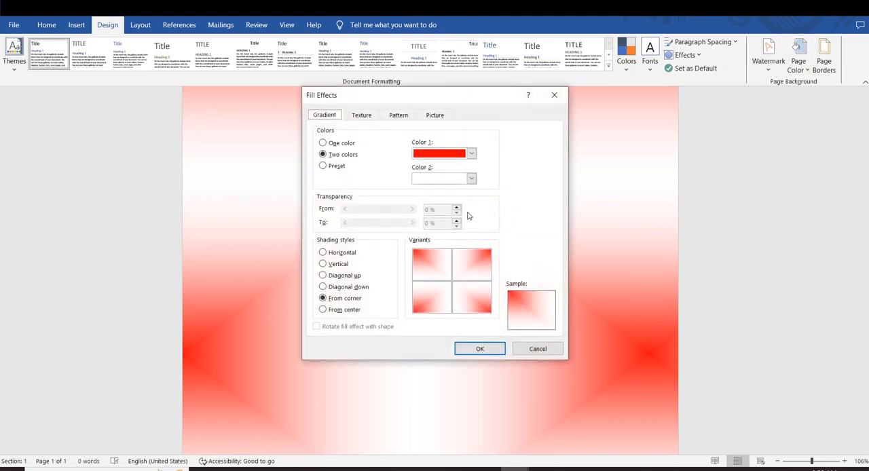
left_click(324, 167)
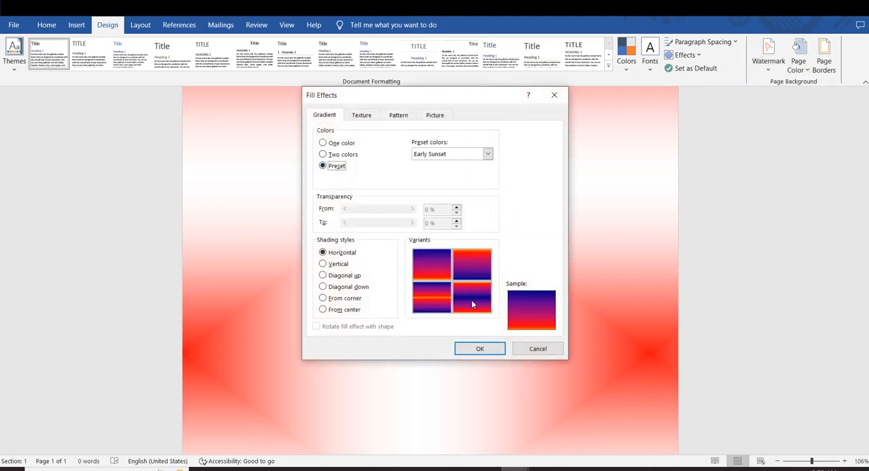
left_click(434, 293)
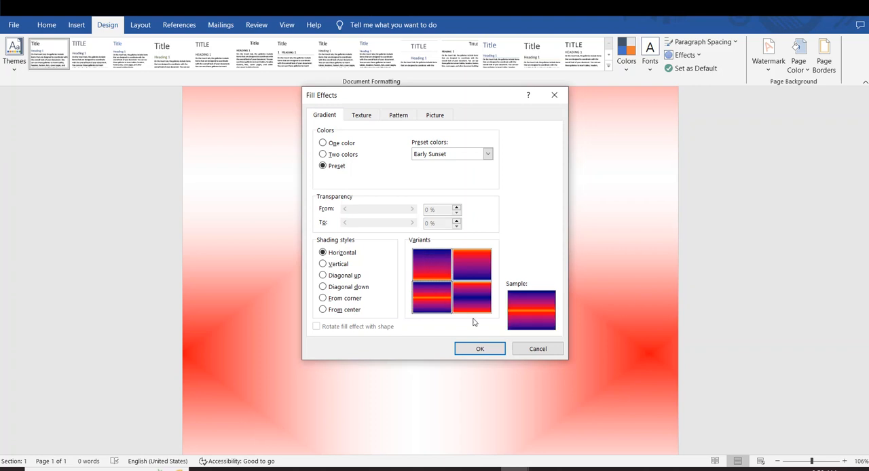
left_click(478, 348)
scroll(484, 340, "down", 5)
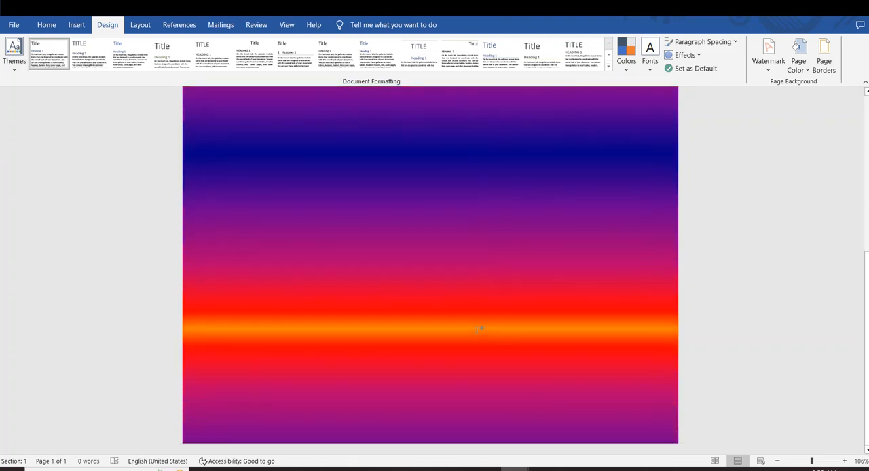
scroll(481, 329, "up", 7)
scroll(481, 329, "down", 5)
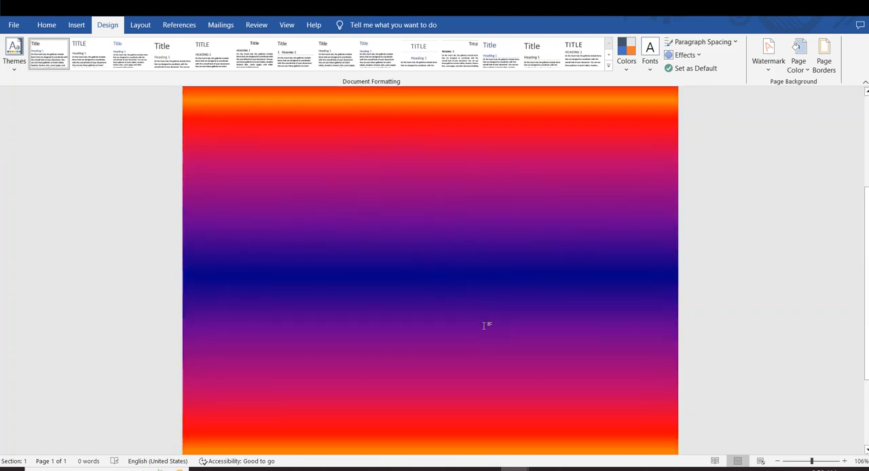
scroll(514, 305, "up", 3)
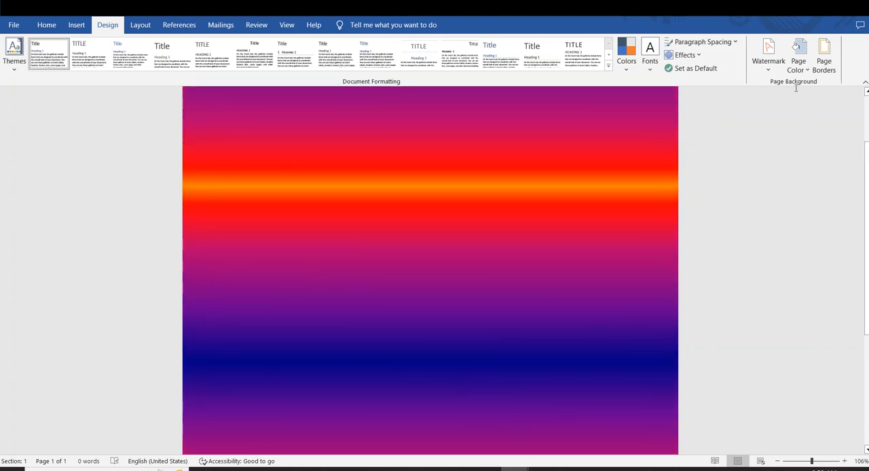
left_click(799, 64)
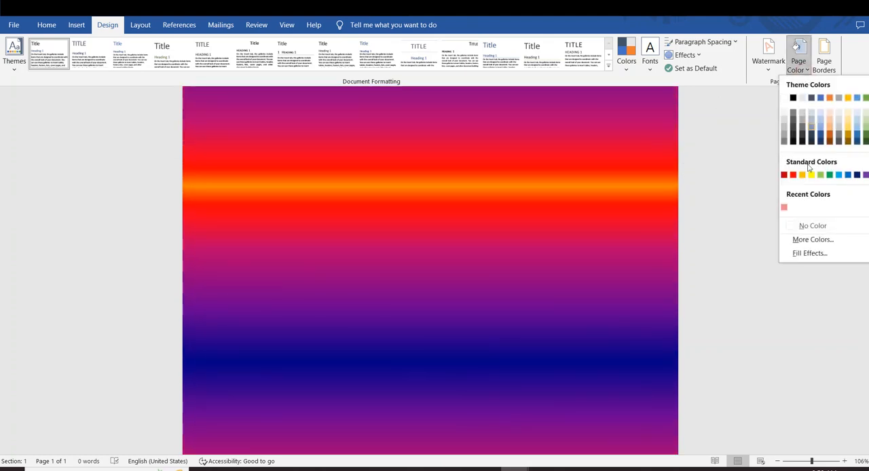
left_click(815, 253)
key("Escape")
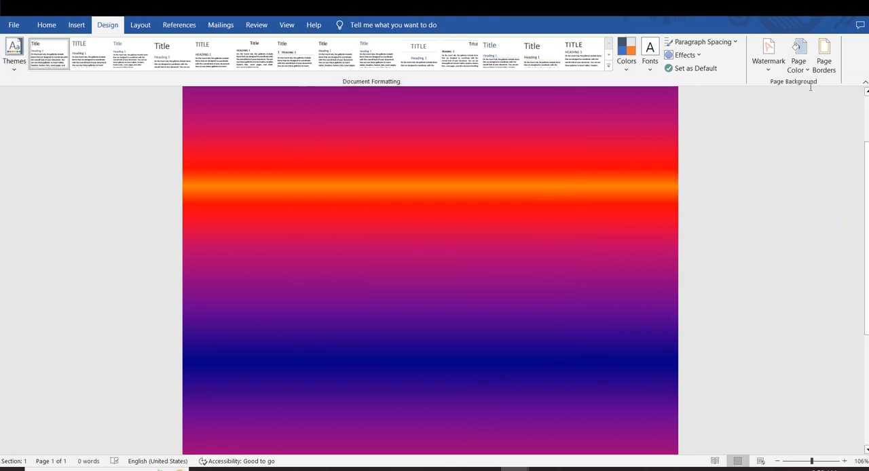
Preview diagonal and corner shading for the Early Sunset page gradient, and apply it with From center shading.
left_click(804, 68)
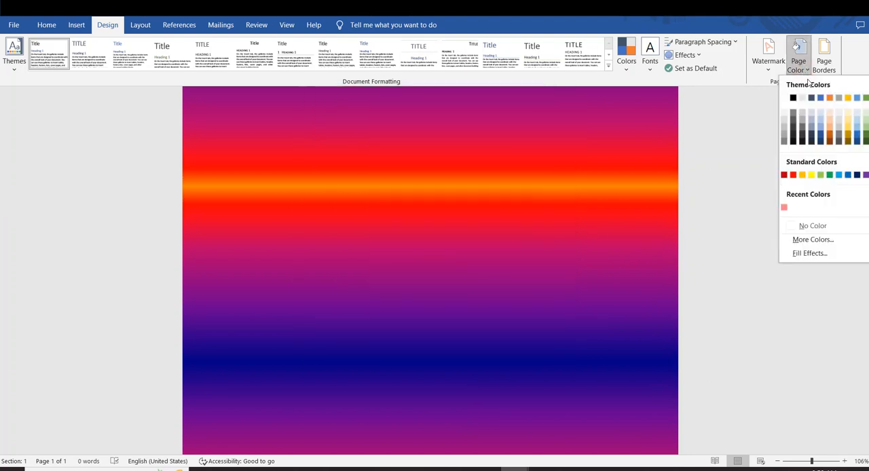
left_click(815, 254)
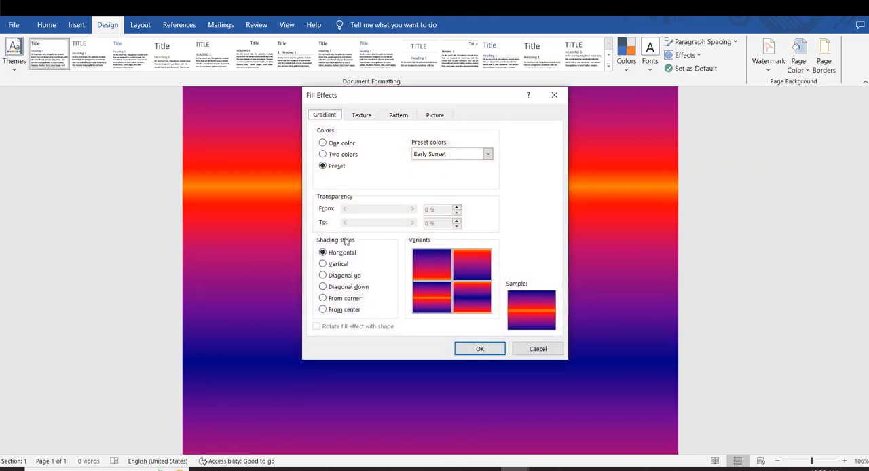
left_click(323, 275)
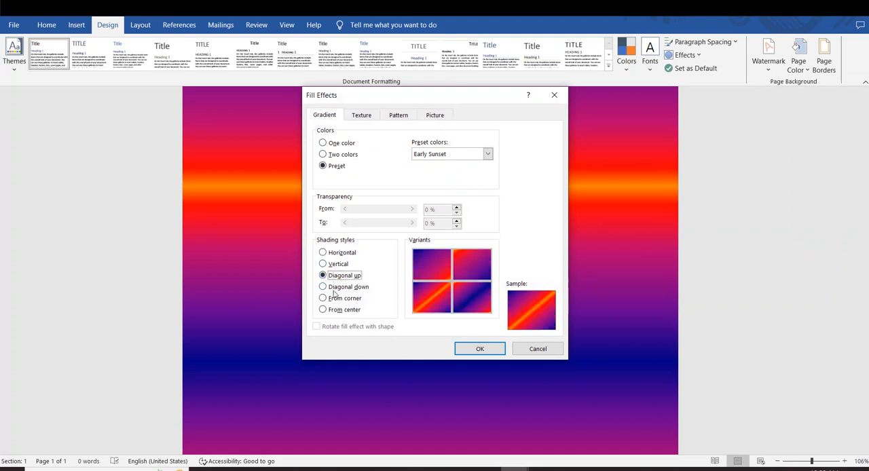
left_click(332, 289)
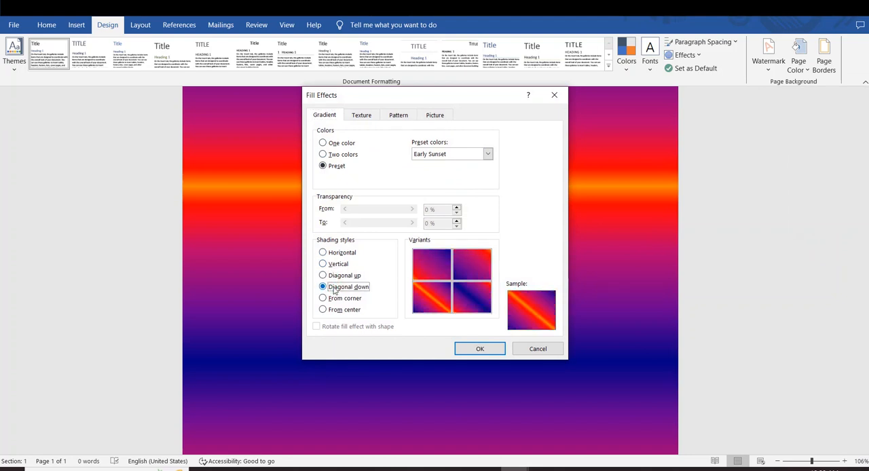
left_click(337, 298)
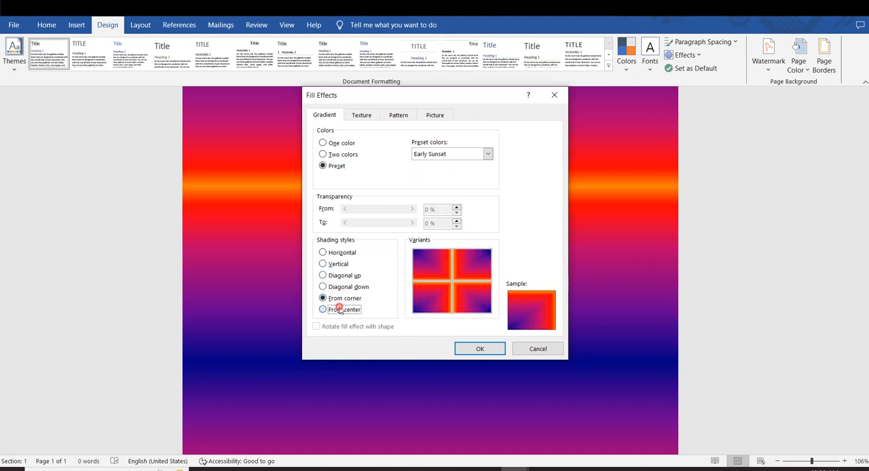
left_click(338, 310)
left_click(338, 297)
left_click(345, 313)
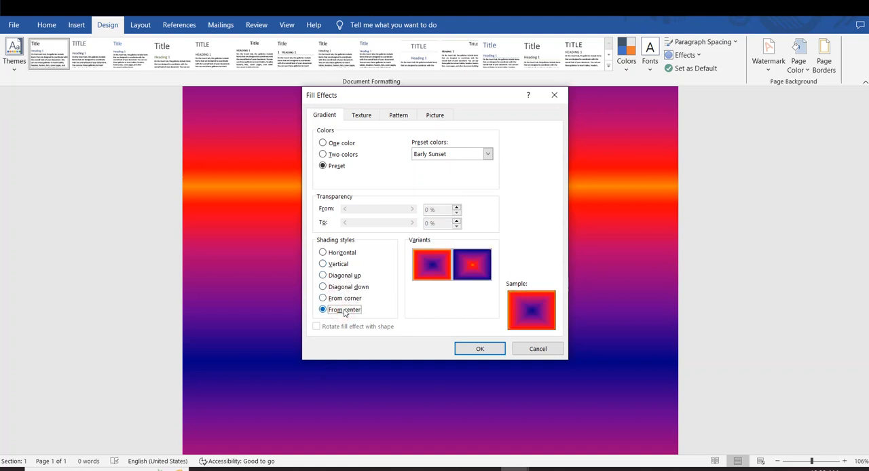
left_click(480, 349)
scroll(459, 299, "down", 1)
scroll(460, 302, "up", 7)
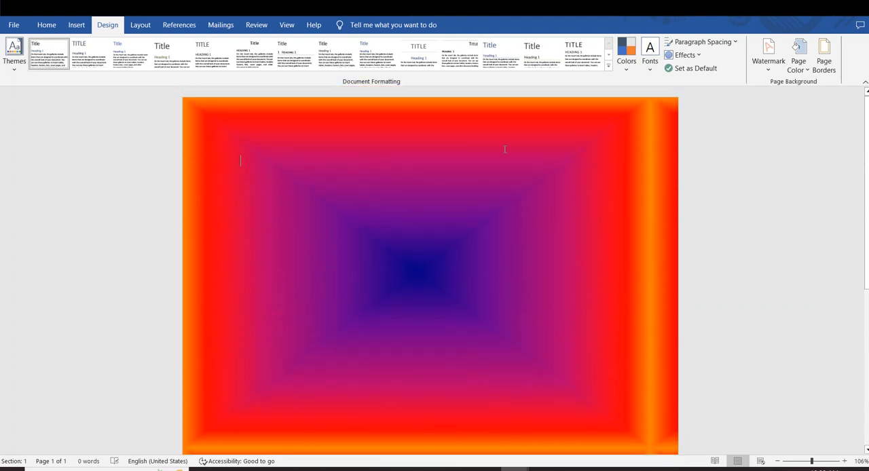
scroll(504, 149, "down", 5)
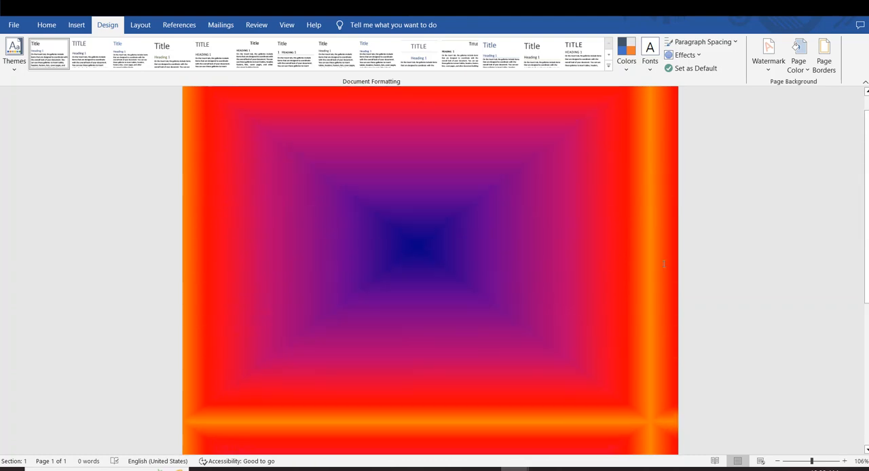
scroll(664, 264, "up", 1)
Apply a two-color page gradient with yellow as color 1 and dark green as color 2, using From center shading.
left_click(798, 63)
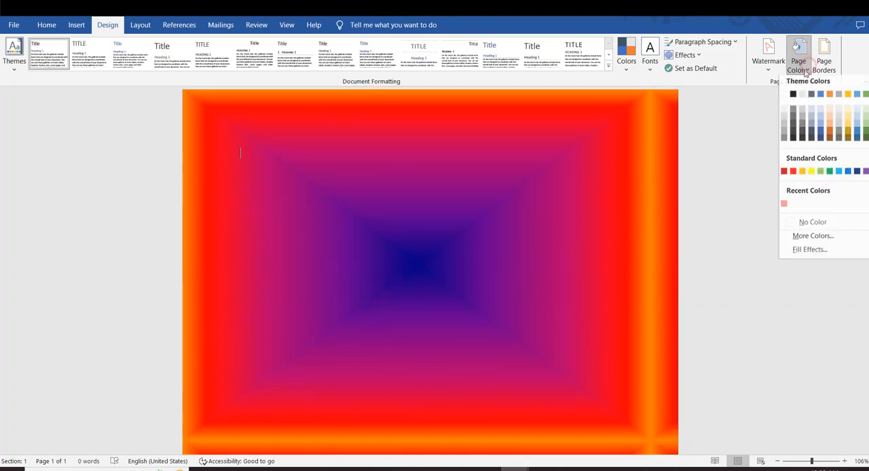
left_click(809, 253)
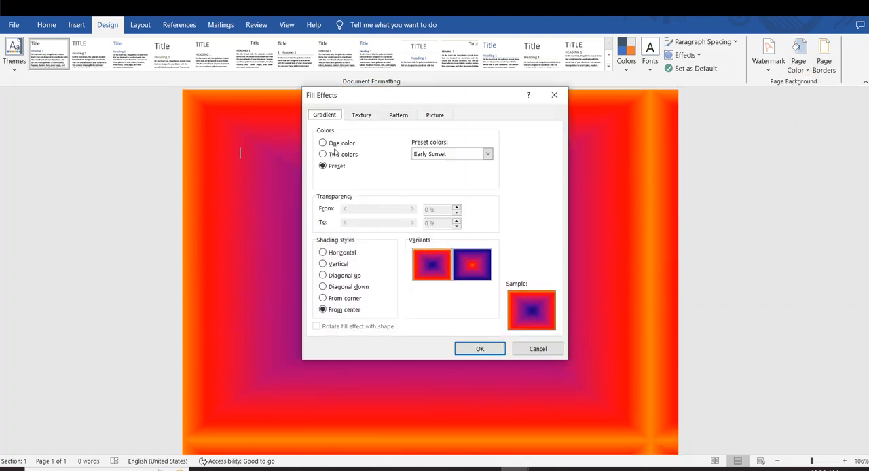
left_click(332, 144)
left_click(323, 154)
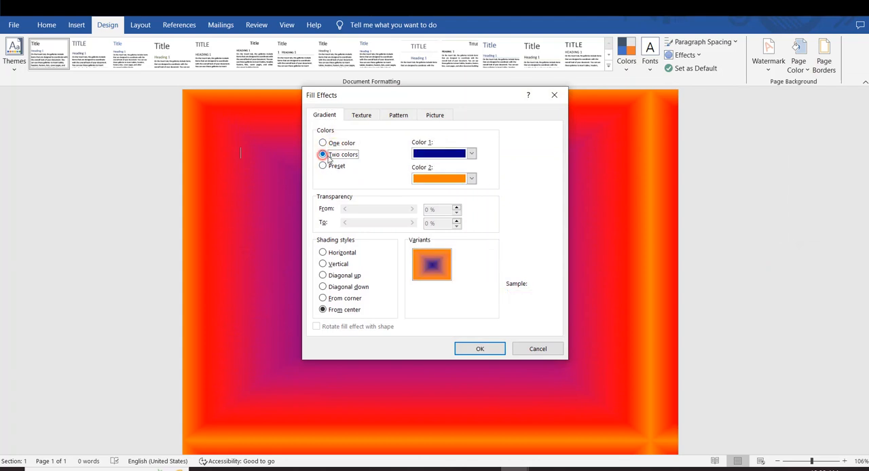
left_click(472, 155)
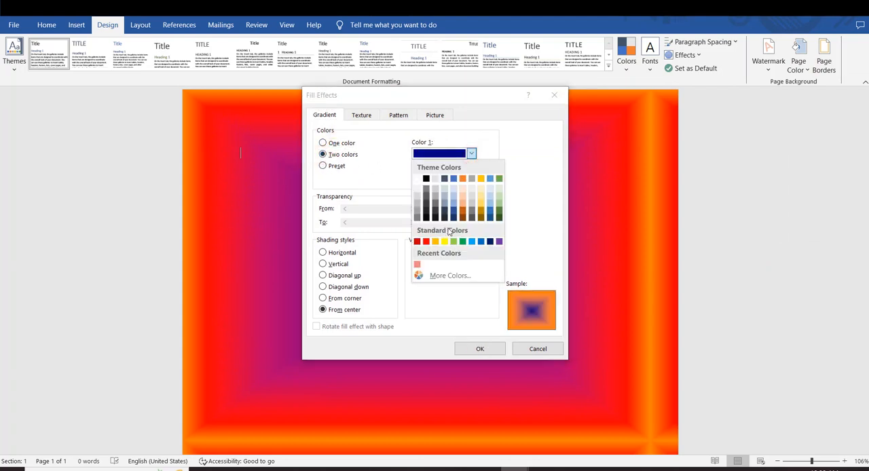
left_click(444, 242)
left_click(471, 179)
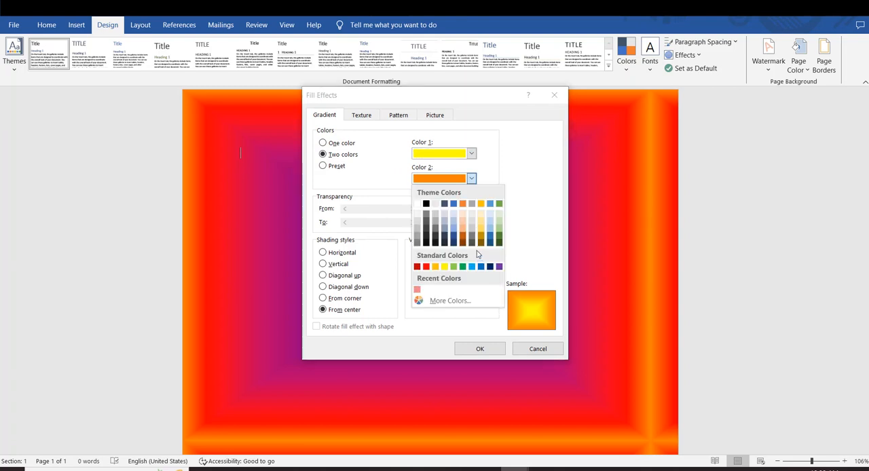
left_click(492, 245)
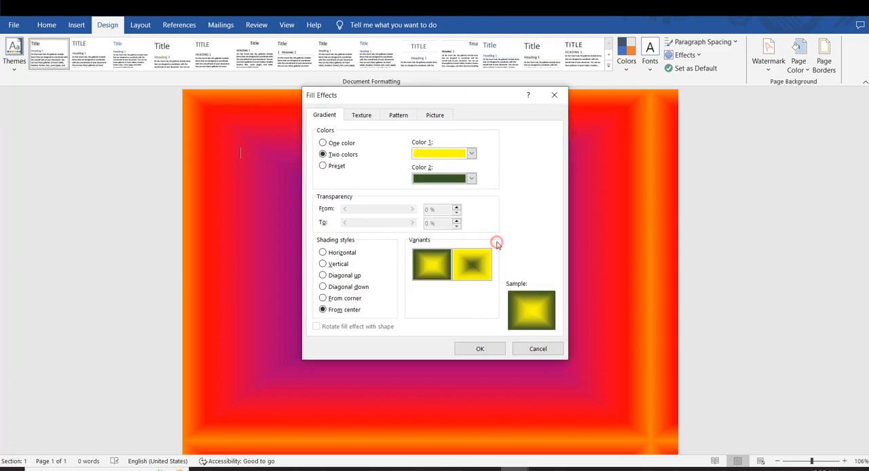
left_click(501, 349)
scroll(486, 317, "up", 1)
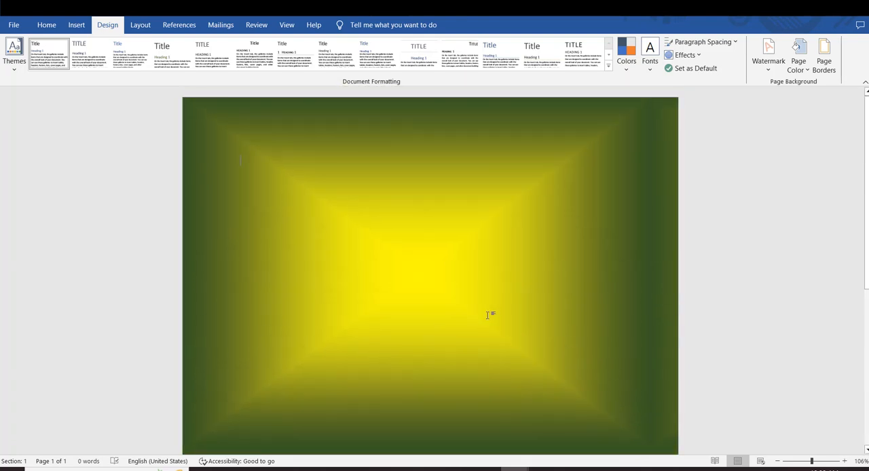
Replace the page gradient with the solid standard orange color and look over the page.
left_click(798, 61)
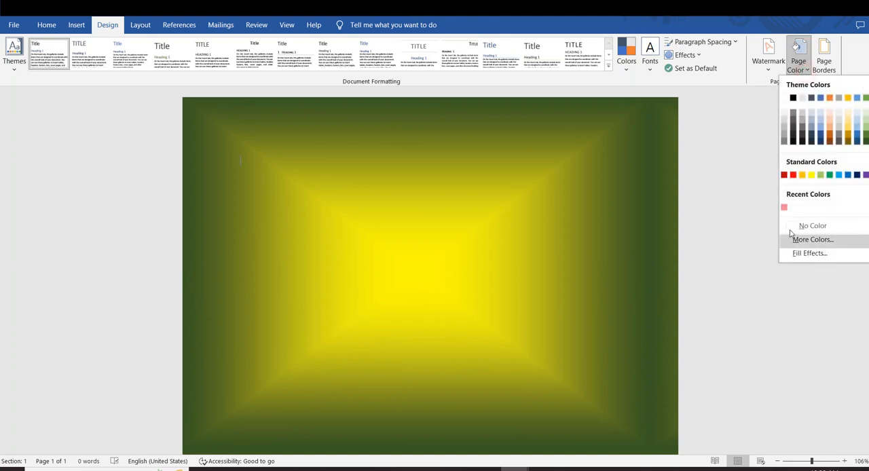
left_click(802, 175)
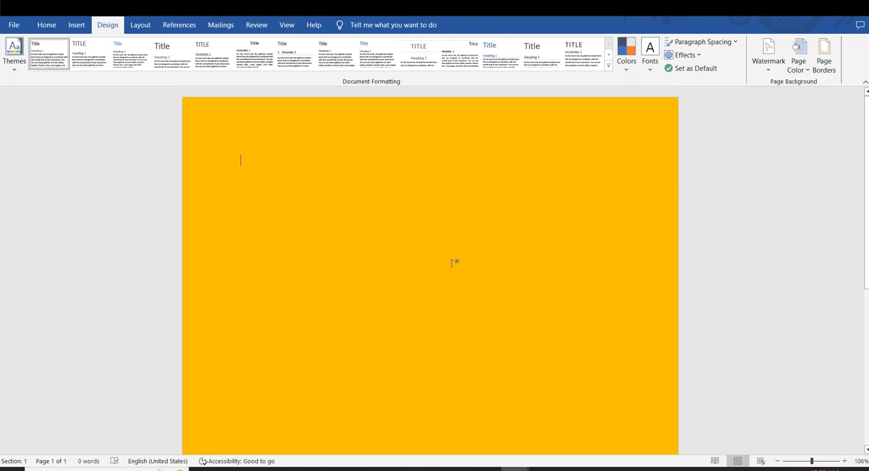
scroll(451, 293, "down", 1)
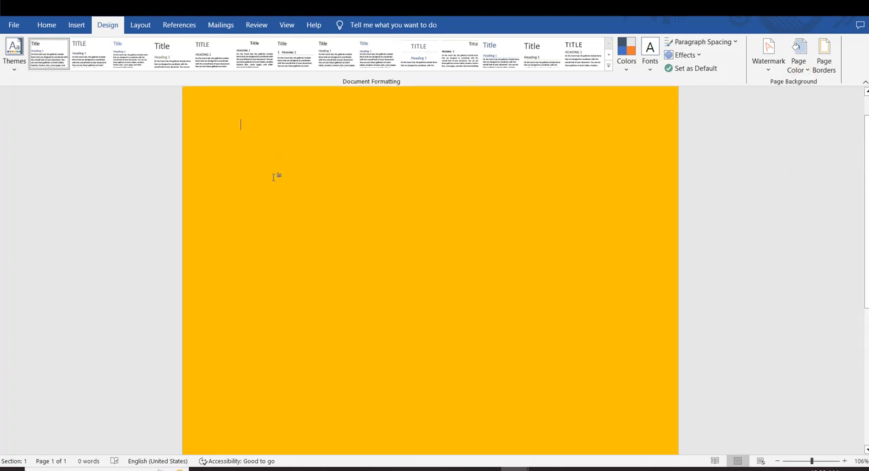
scroll(273, 176, "up", 1)
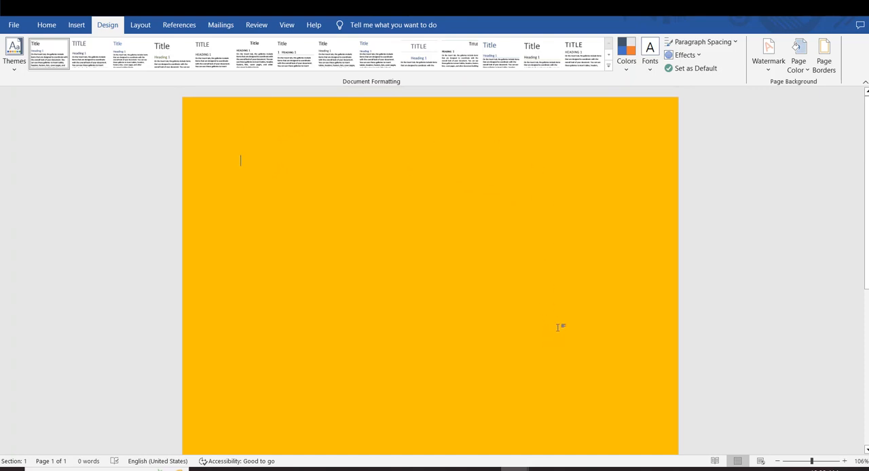
Preview the one-color and two-color gradients and the Brown marble texture, and apply the Green marble texture as the page background.
left_click(807, 70)
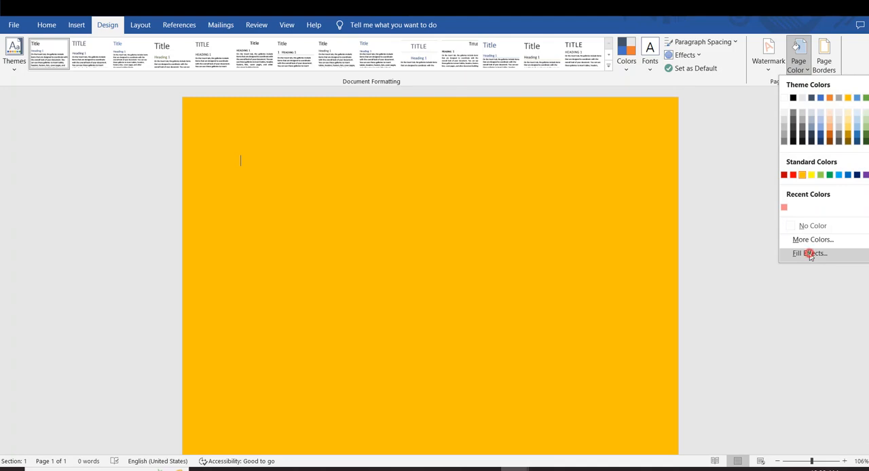
left_click(809, 253)
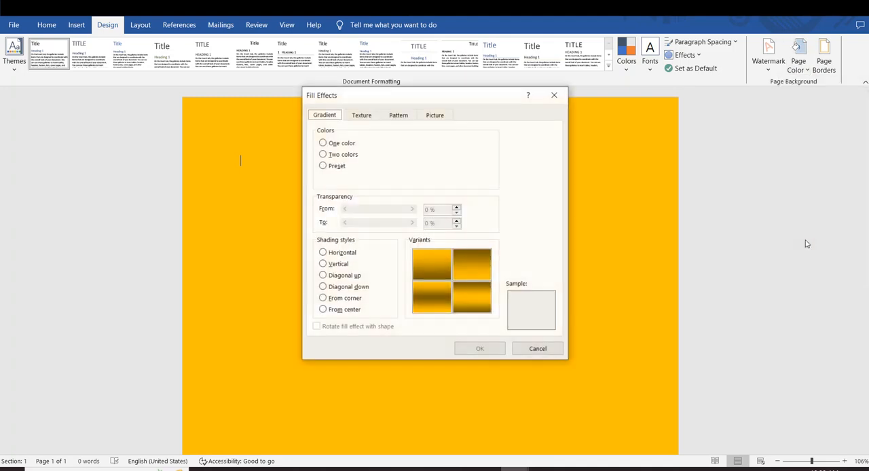
left_click(323, 143)
left_click(323, 154)
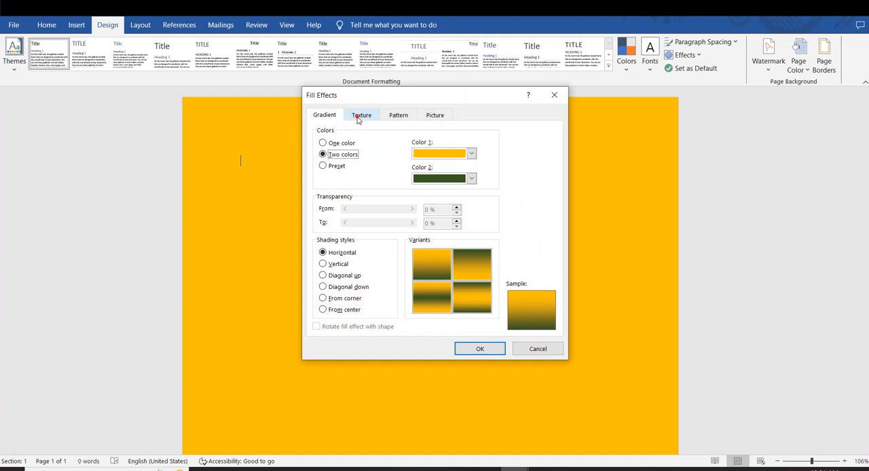
left_click(359, 117)
left_click(432, 243)
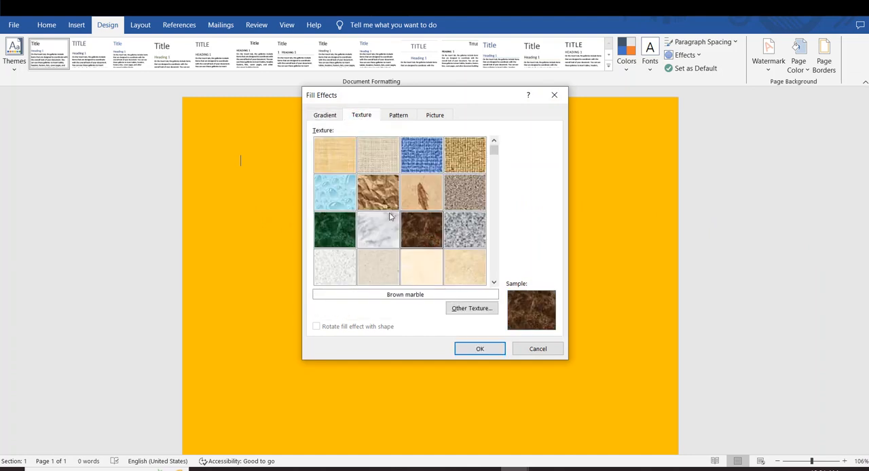
left_click(383, 227)
left_click(344, 228)
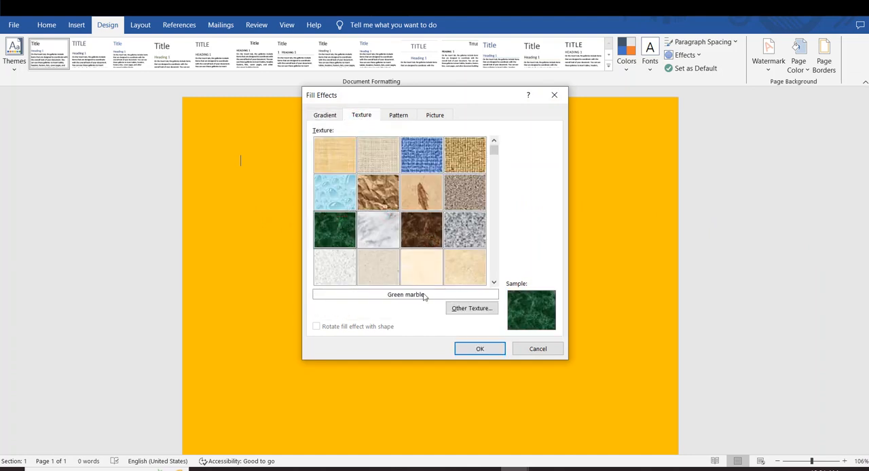
left_click(479, 349)
scroll(475, 275, "down", 3)
scroll(476, 274, "up", 3)
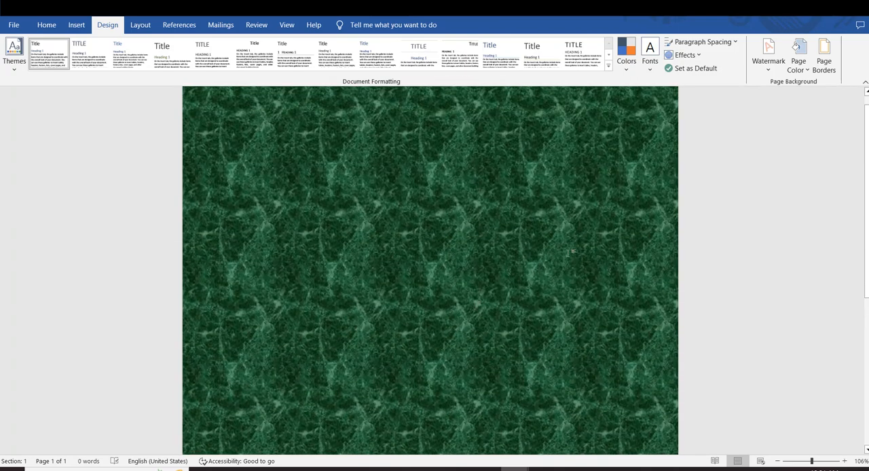
Preview other page textures, including Canvas and Newsprint, through to the end of the texture choices.
left_click(799, 67)
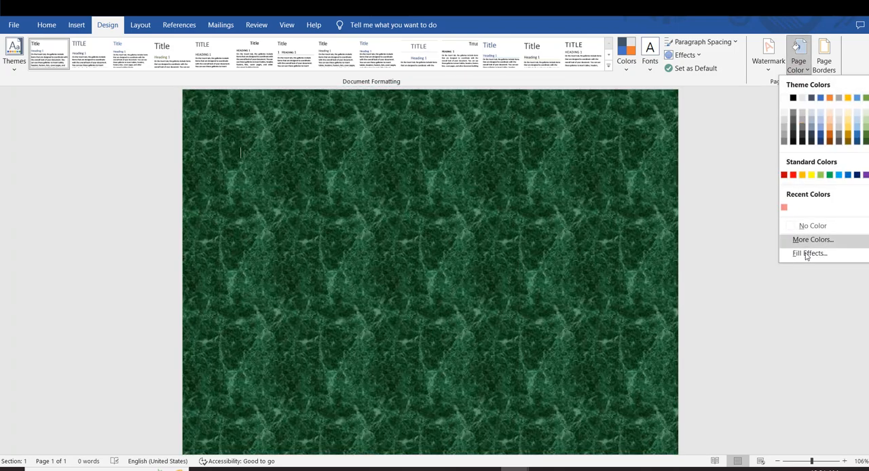
left_click(808, 254)
left_click(396, 162)
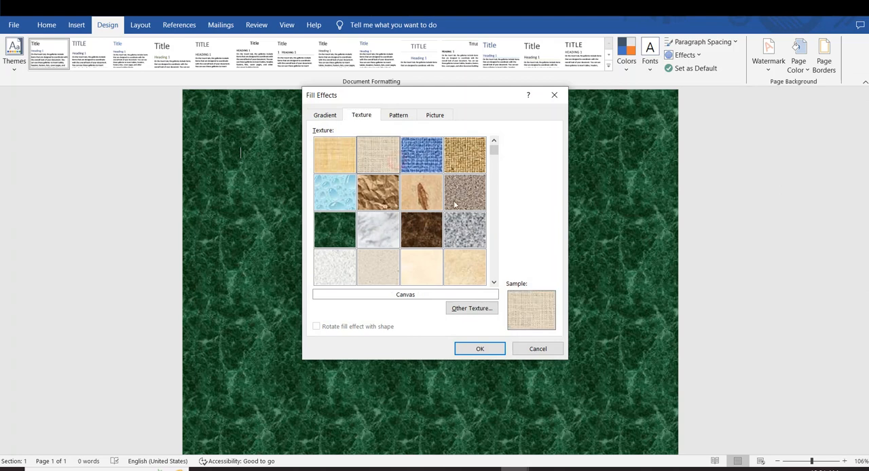
left_click(456, 206)
left_click(494, 263)
left_click(386, 253)
left_click(336, 241)
left_click(346, 196)
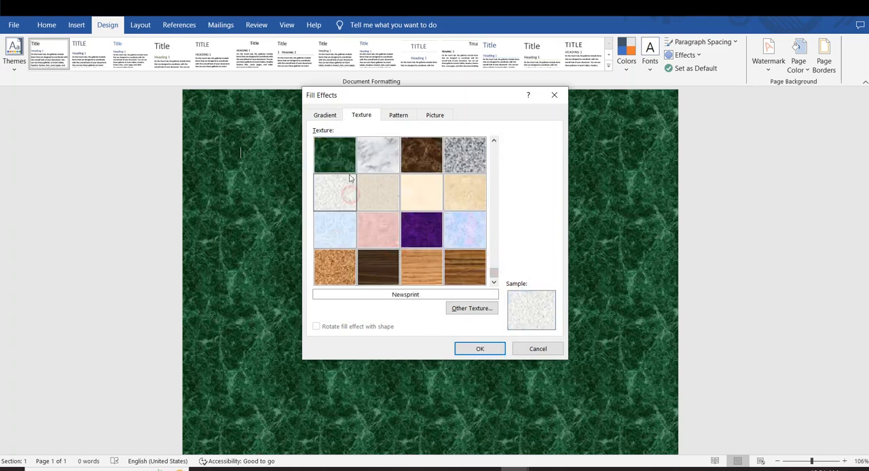
left_click(410, 178)
Preview the Diagonal stripes: Dark upward pattern, and apply the Dotted: 70% pattern in dark green as the page background.
left_click(399, 116)
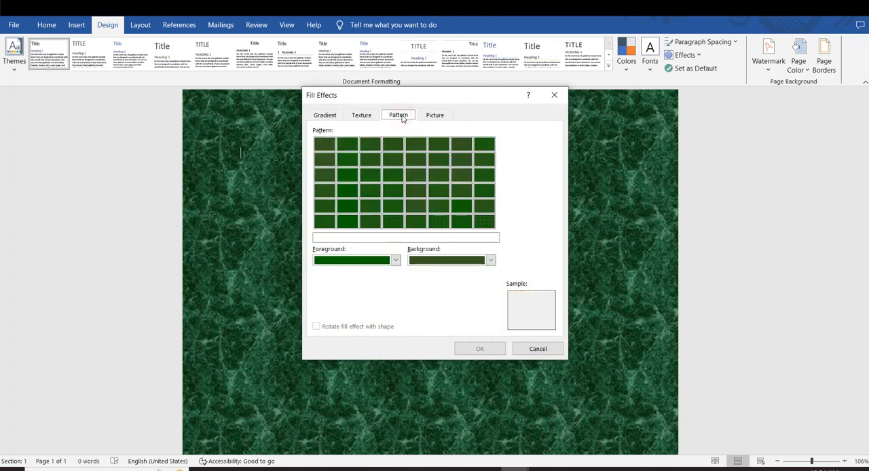
left_click(438, 178)
left_click(438, 194)
left_click(369, 197)
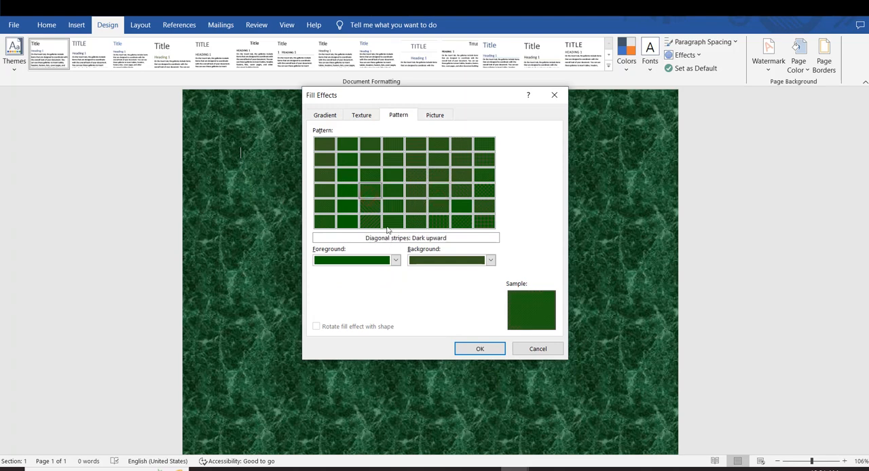
left_click(356, 186)
left_click(479, 348)
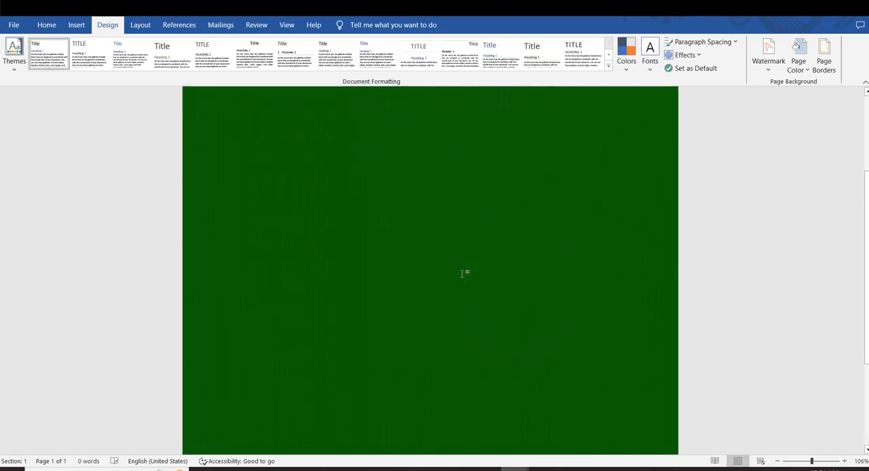
scroll(440, 294, "up", 5)
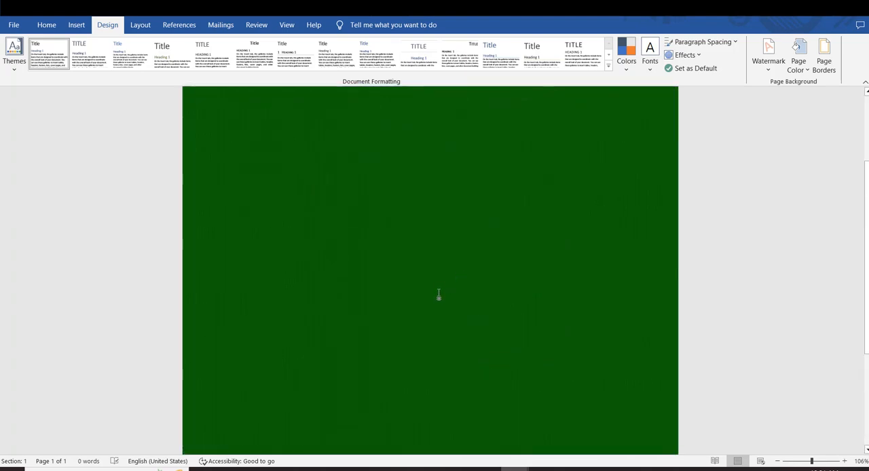
Fill the page background with the pizza slice picture from the images > foods folder on drive E:, working offline, and inspect the page.
left_click(805, 68)
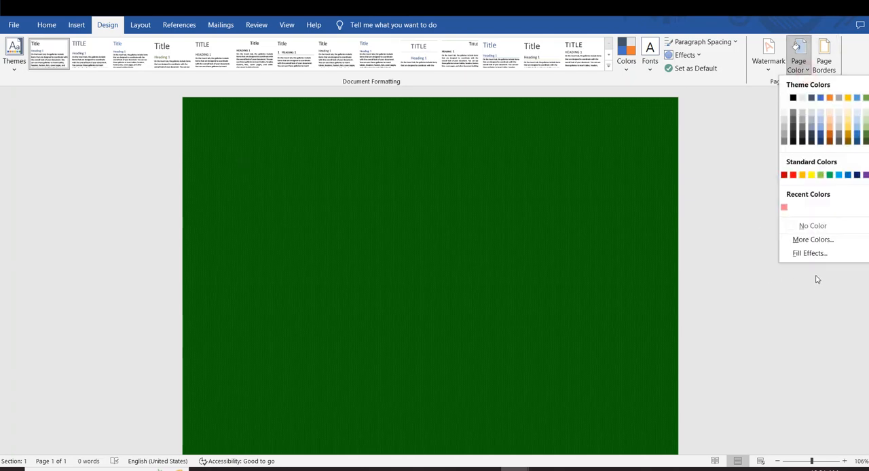
left_click(807, 253)
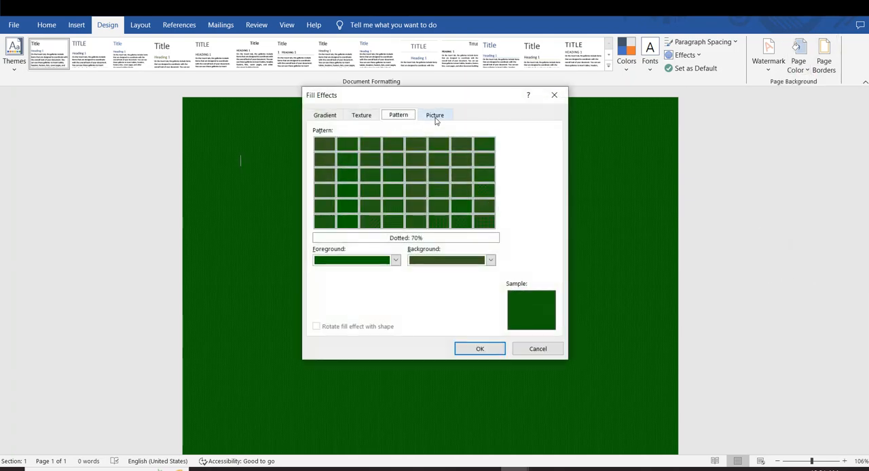
left_click(435, 116)
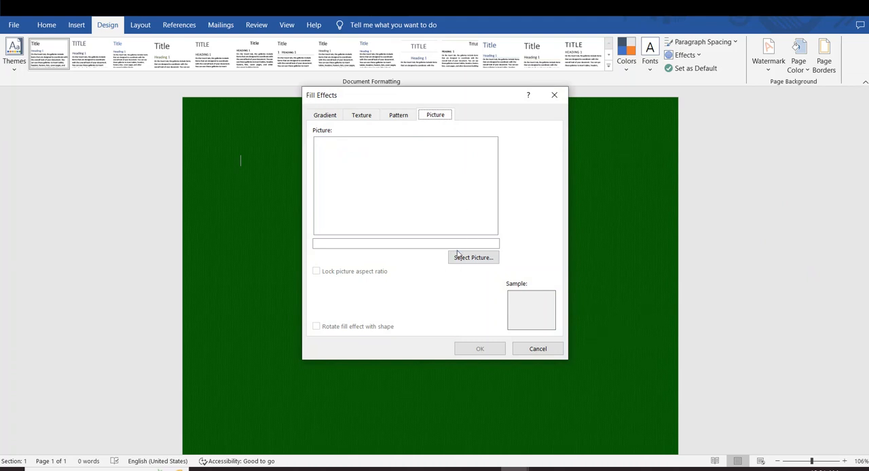
left_click(485, 259)
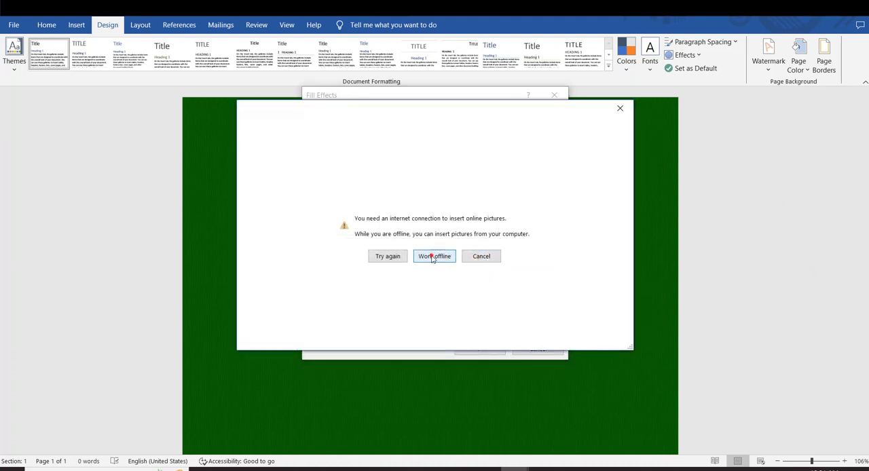
left_click(432, 257)
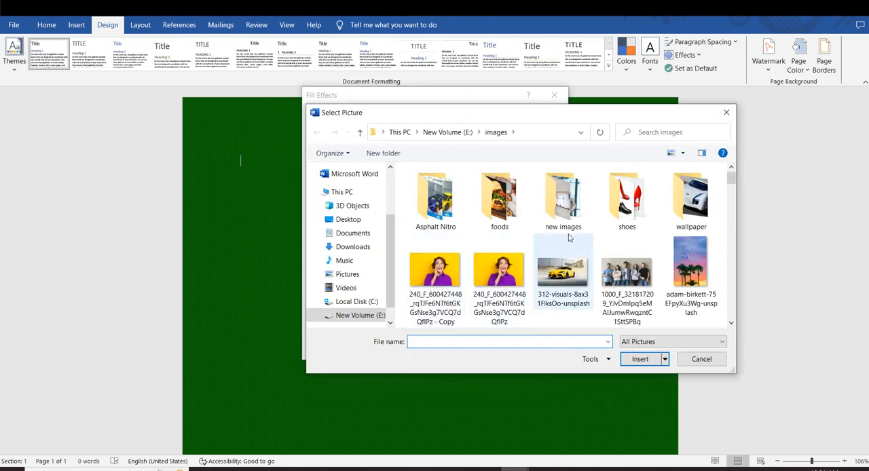
double_click(520, 218)
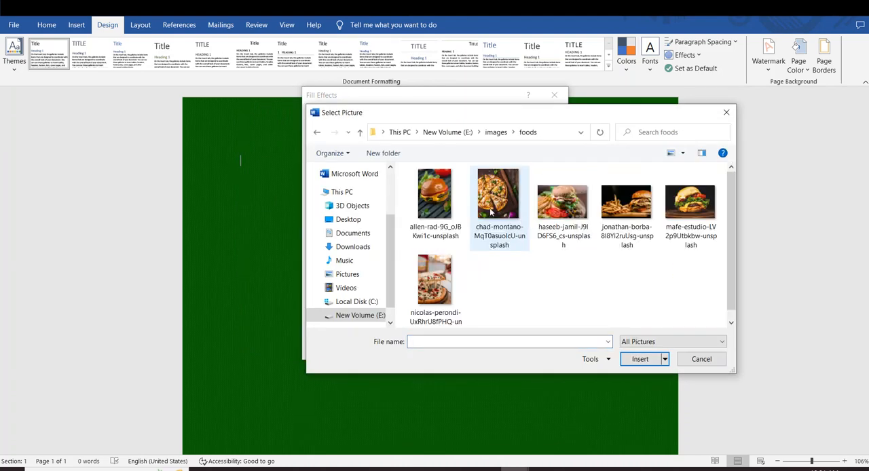
double_click(452, 266)
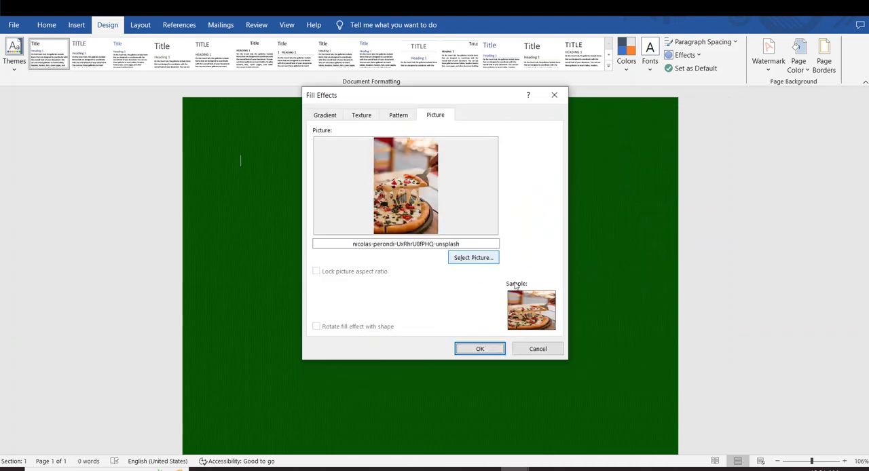
left_click(457, 346)
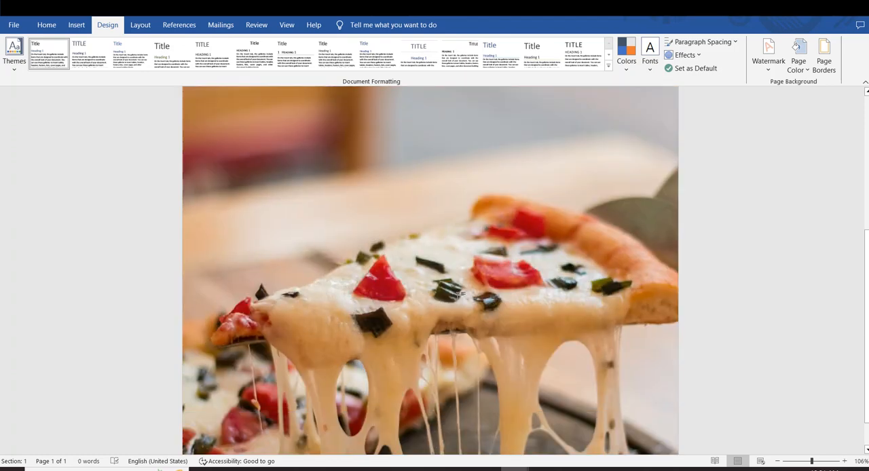
scroll(458, 296, "down", 1)
scroll(474, 277, "up", 10)
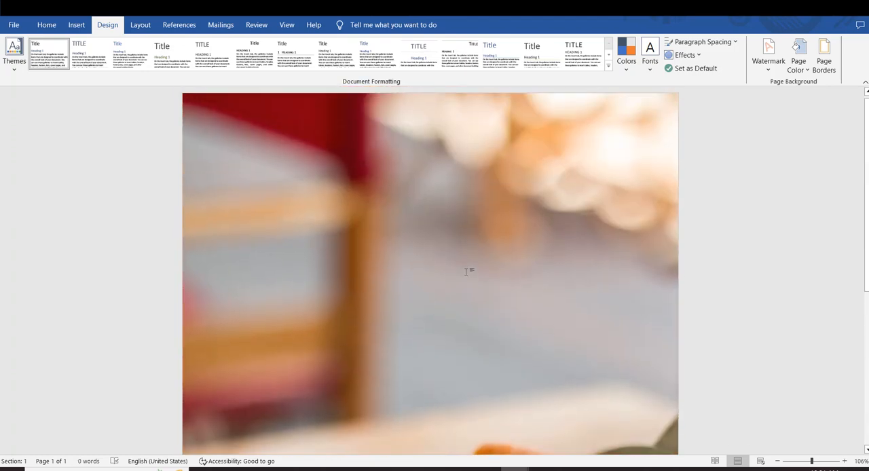
scroll(468, 270, "down", 4)
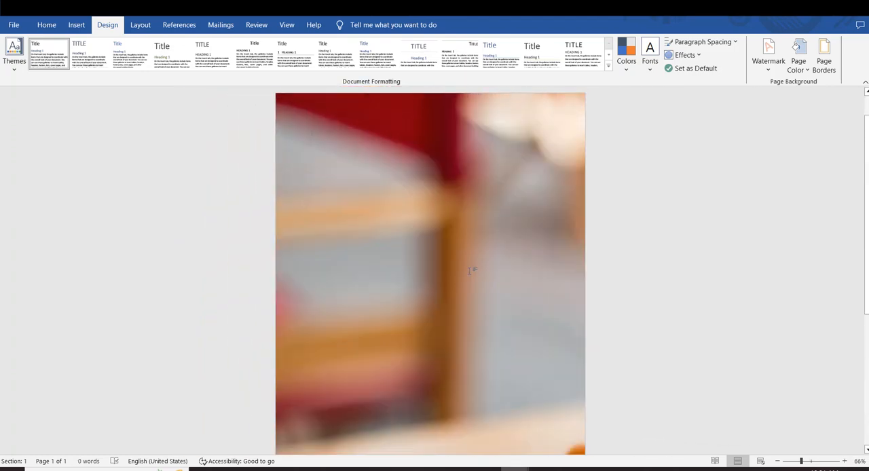
scroll(533, 281, "up", 2)
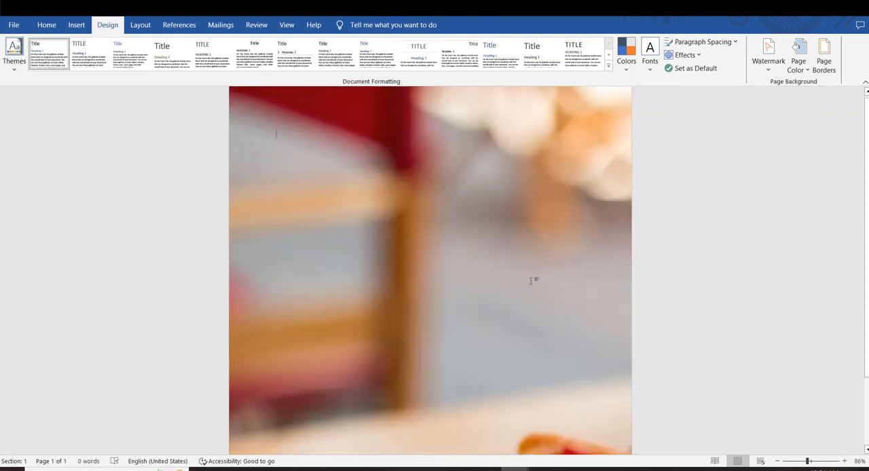
Add a red box page border in a triple-line style, 1 ½ pt wide, to the whole document, and inspect the page.
scroll(534, 281, "down", 5)
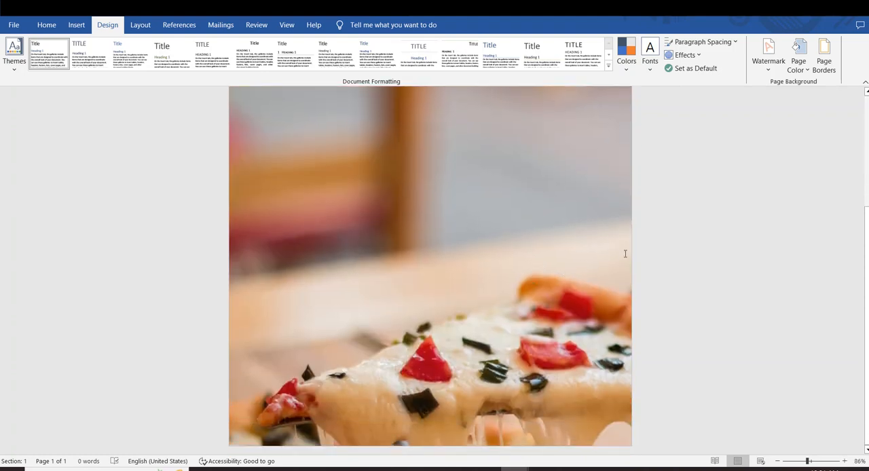
left_click(824, 68)
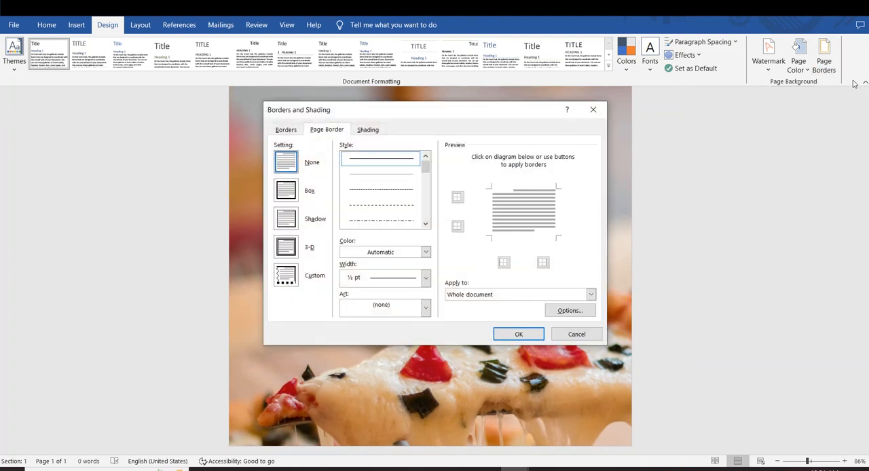
left_click(286, 194)
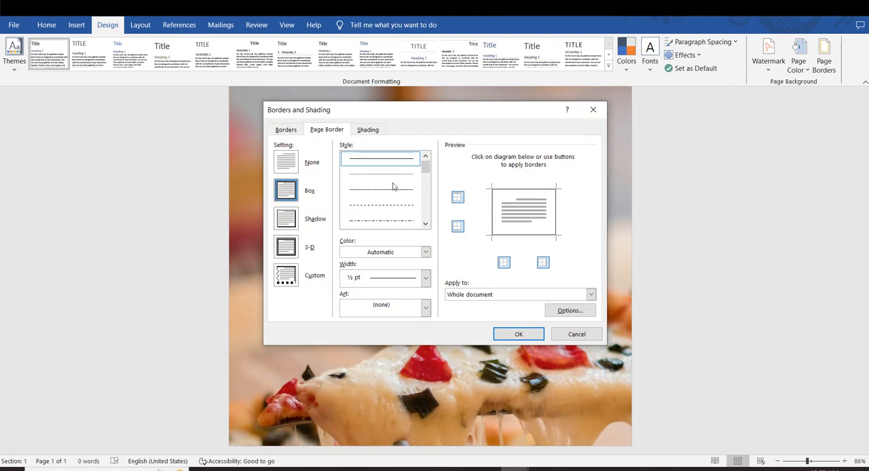
left_click_drag(425, 169, 425, 181)
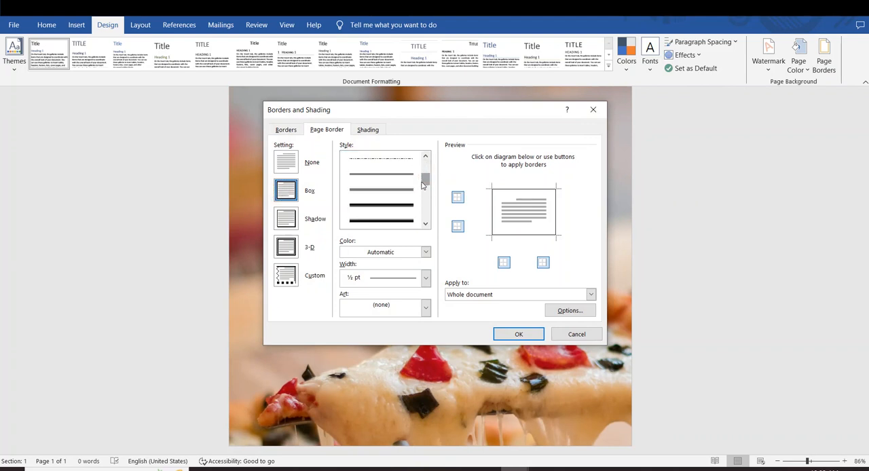
left_click(383, 193)
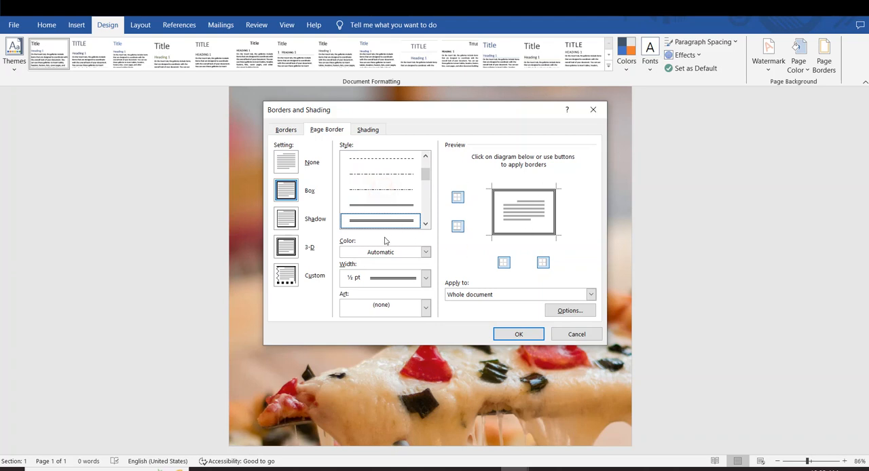
left_click(421, 253)
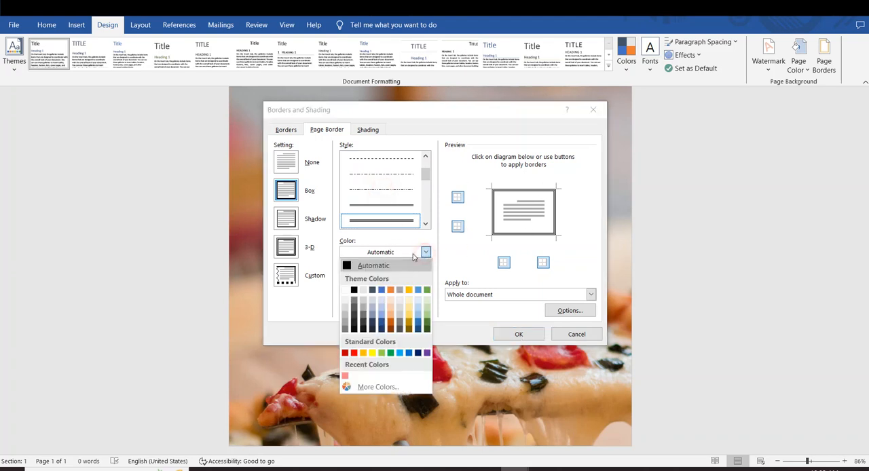
left_click(354, 353)
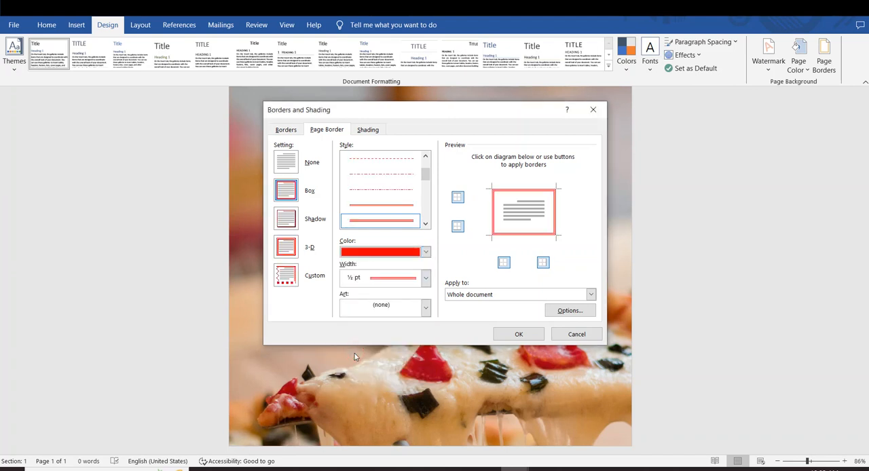
left_click(424, 277)
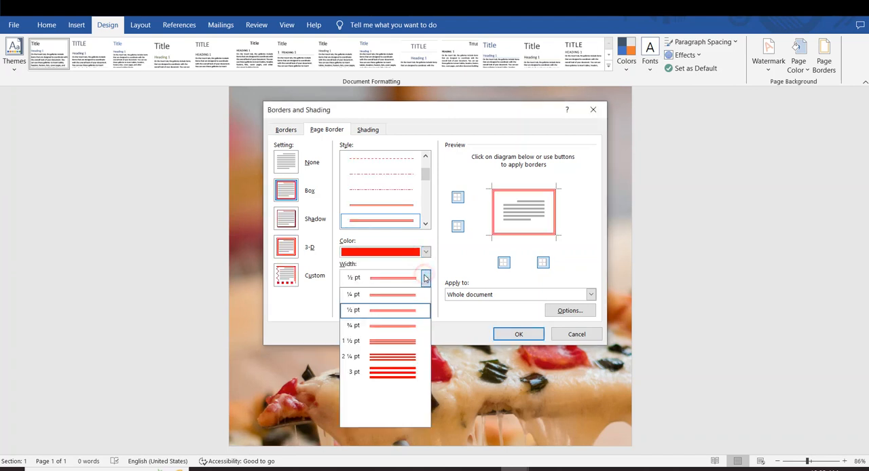
left_click(387, 341)
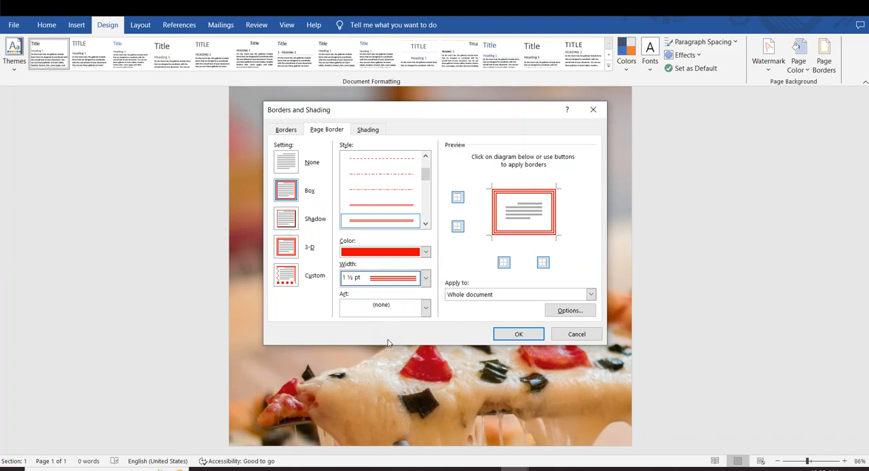
left_click(509, 334)
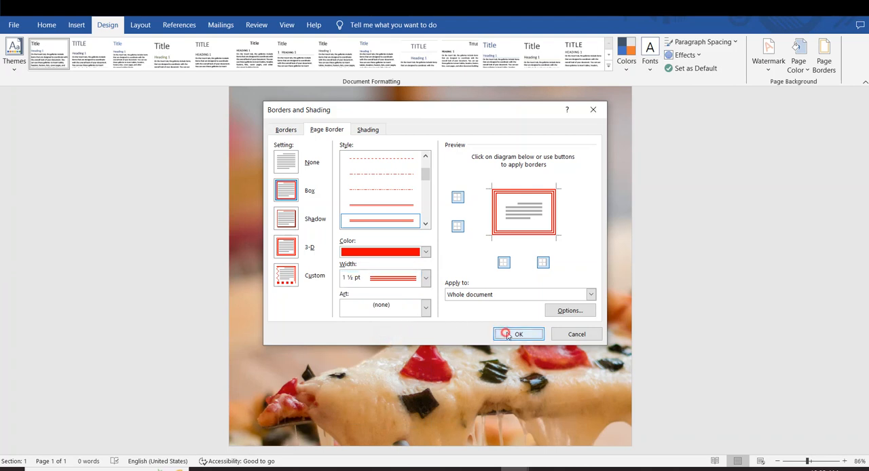
scroll(500, 324, "down", 5)
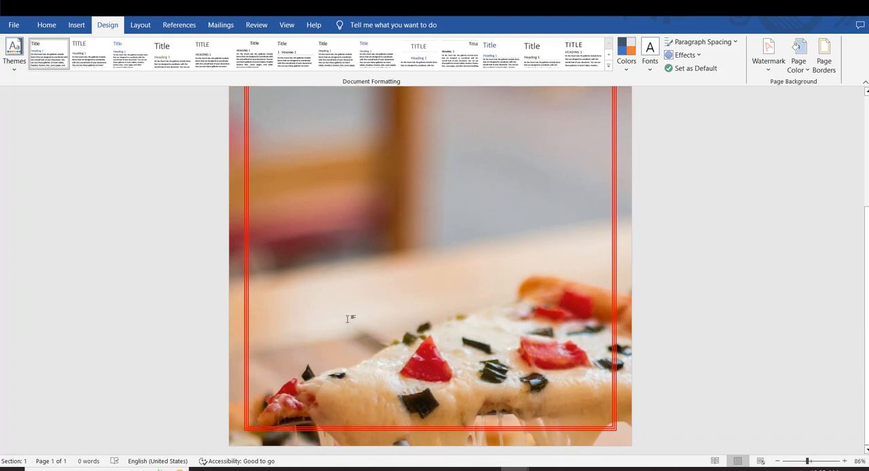
scroll(348, 318, "up", 5)
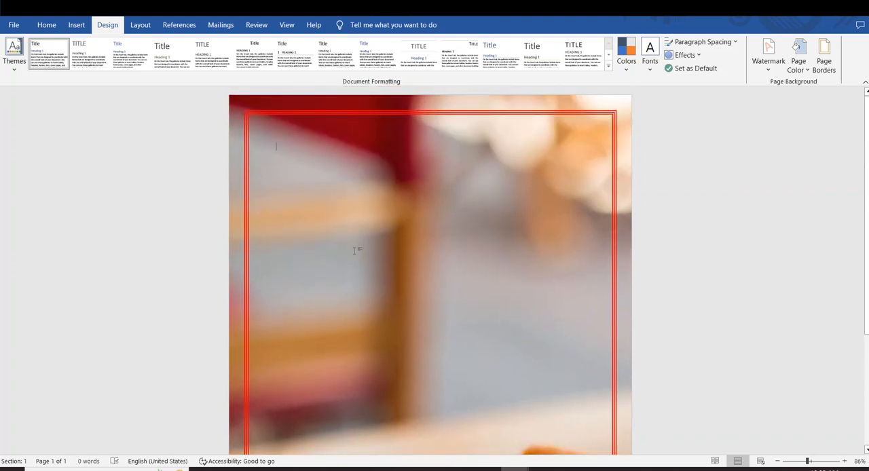
Generate sample paragraphs on the page with the =rand() formula.
type("h")
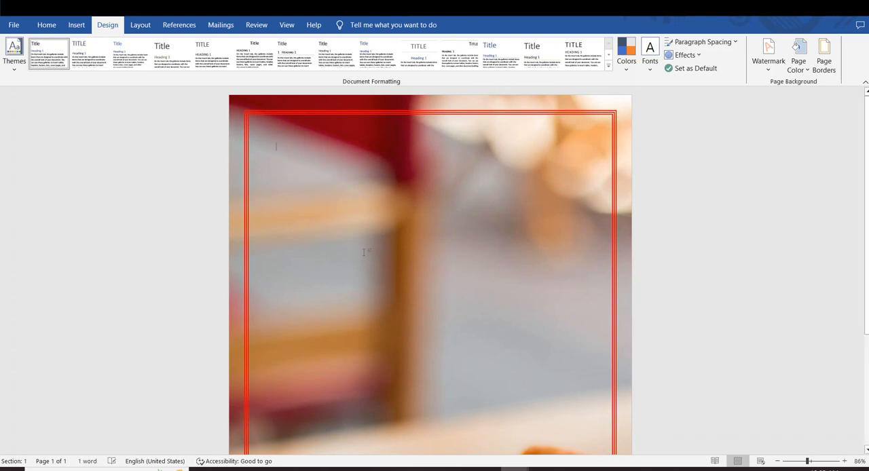
key("BackSpace")
key("BackSpace")
type("=rand")
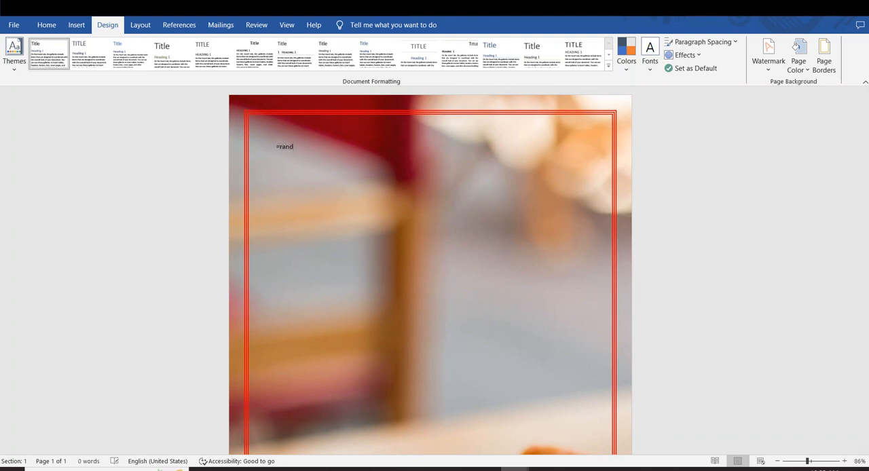
type("()")
key("Return")
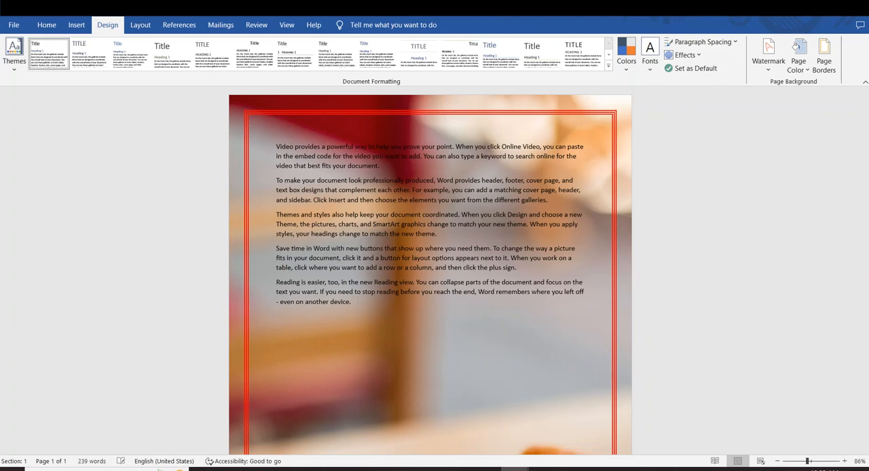
scroll(430, 272, "down", 3)
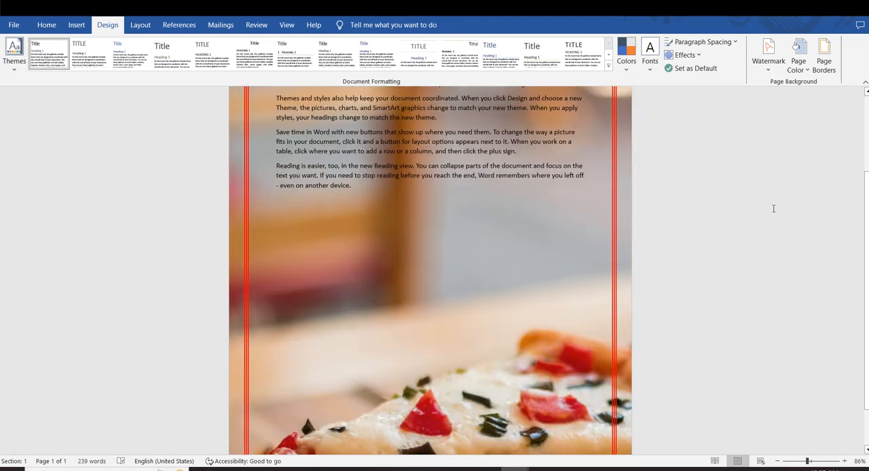
Replace the page background picture with the burger and fries image from the images > foods folder, working offline, and inspect the page.
left_click(826, 67)
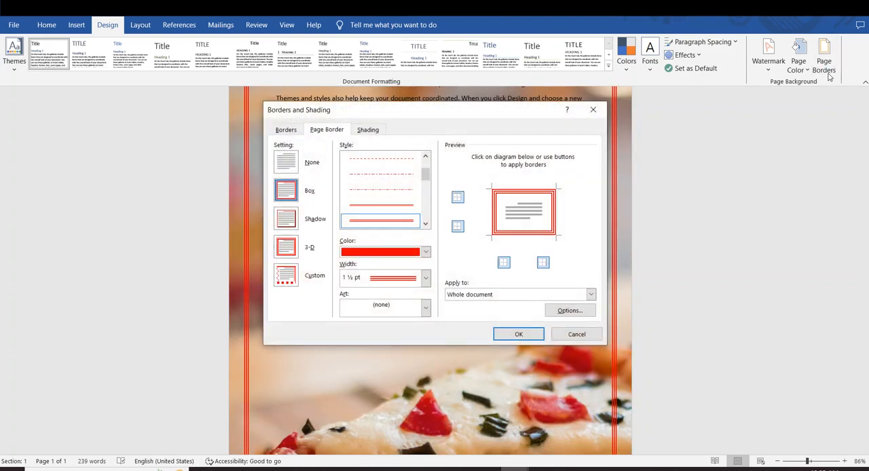
left_click(593, 110)
left_click(798, 62)
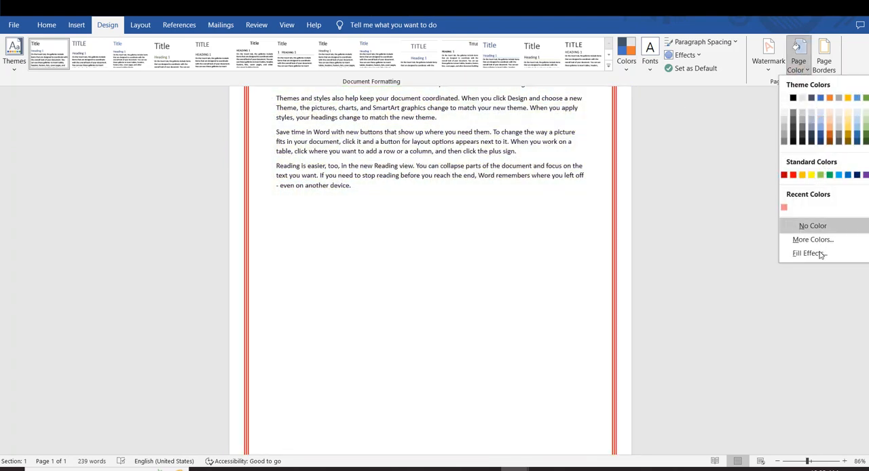
left_click(811, 253)
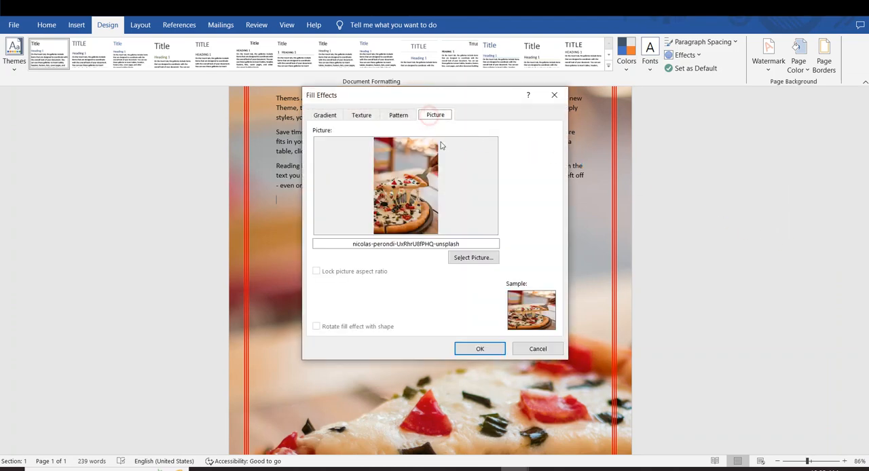
left_click(466, 258)
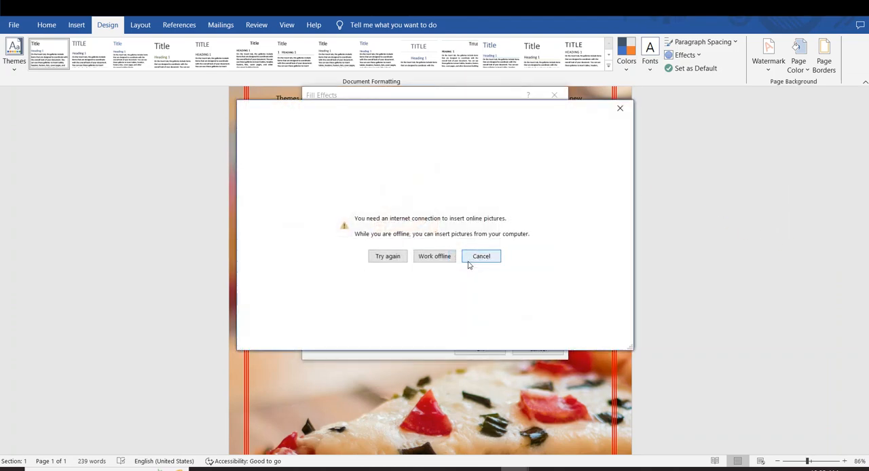
left_click(436, 255)
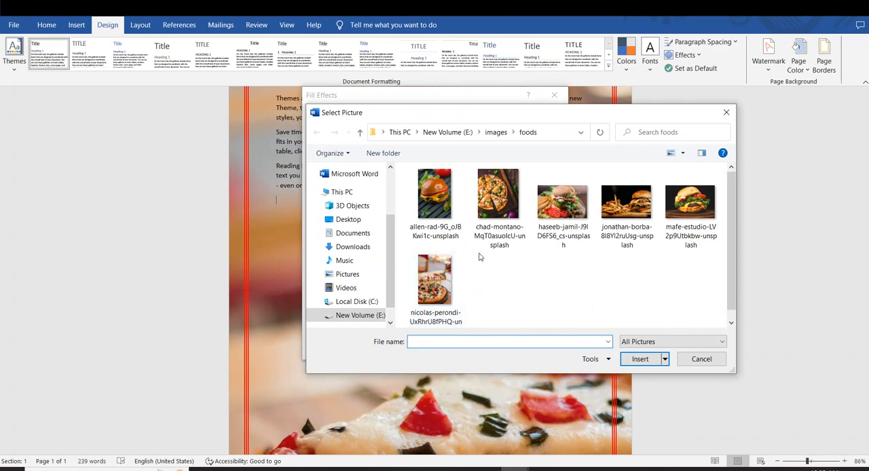
double_click(626, 217)
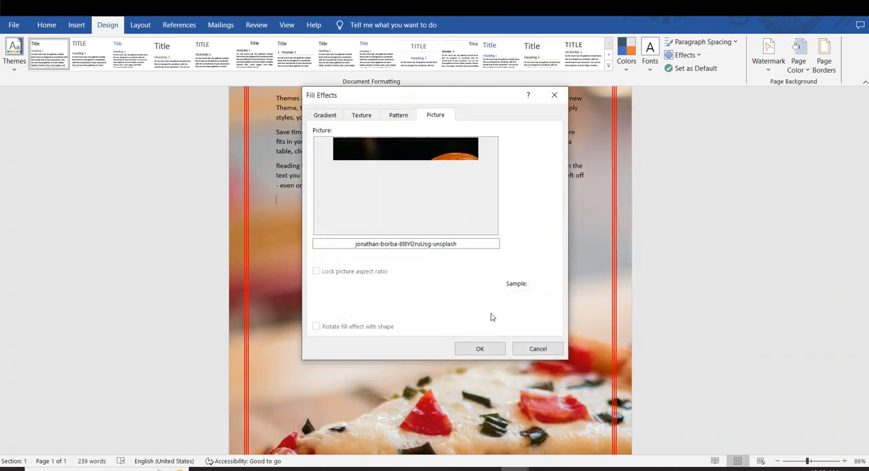
left_click(480, 349)
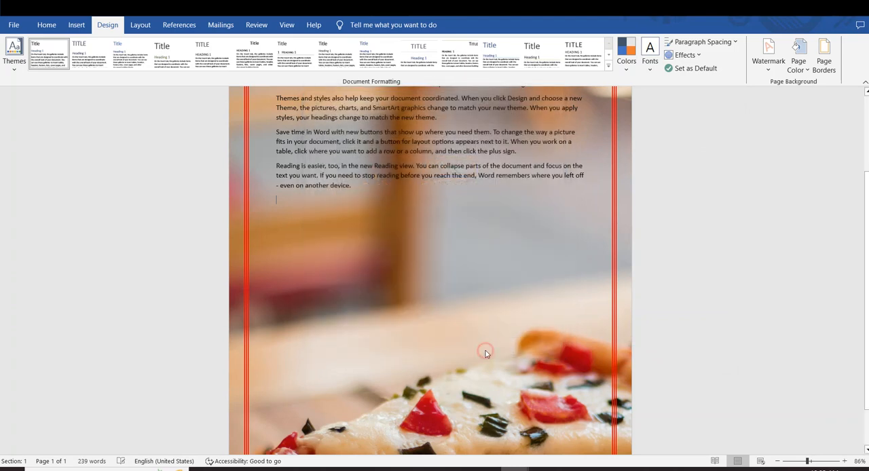
scroll(485, 350, "down", 2)
scroll(485, 349, "up", 5)
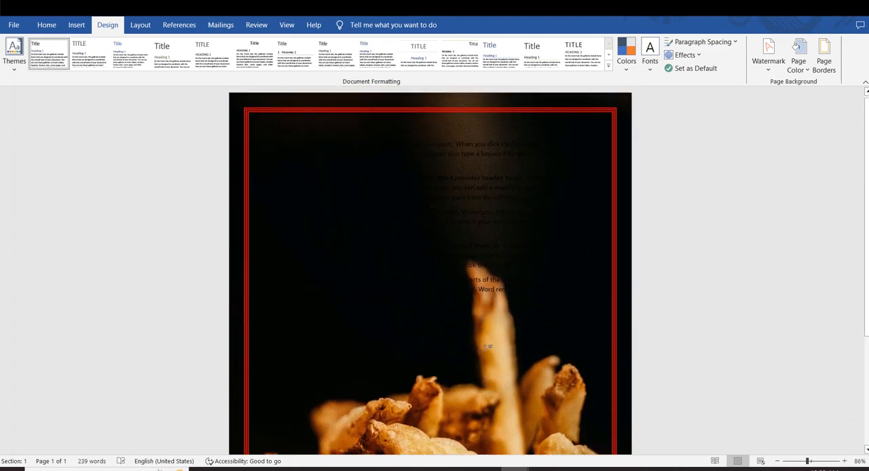
scroll(486, 348, "down", 2)
scroll(486, 348, "up", 3)
Change the font color of all the document text to white and review it against the dark background.
left_click(527, 305)
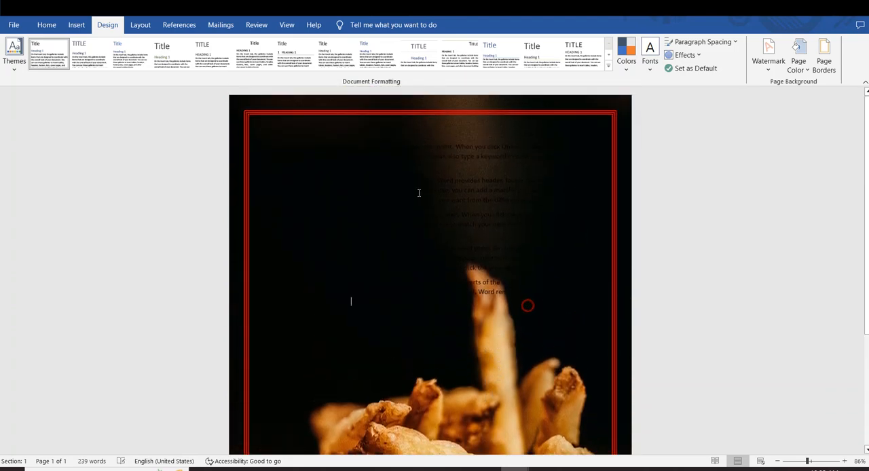
key("ctrl+a")
left_click(580, 344)
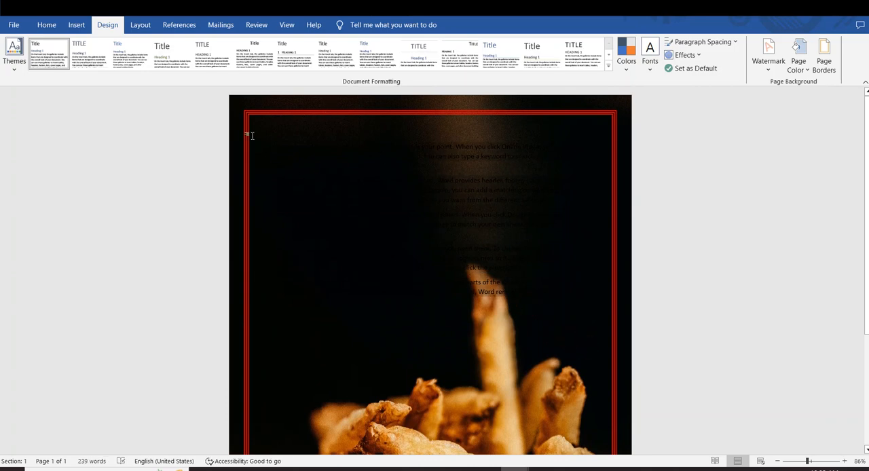
key("ctrl+a")
left_click(46, 25)
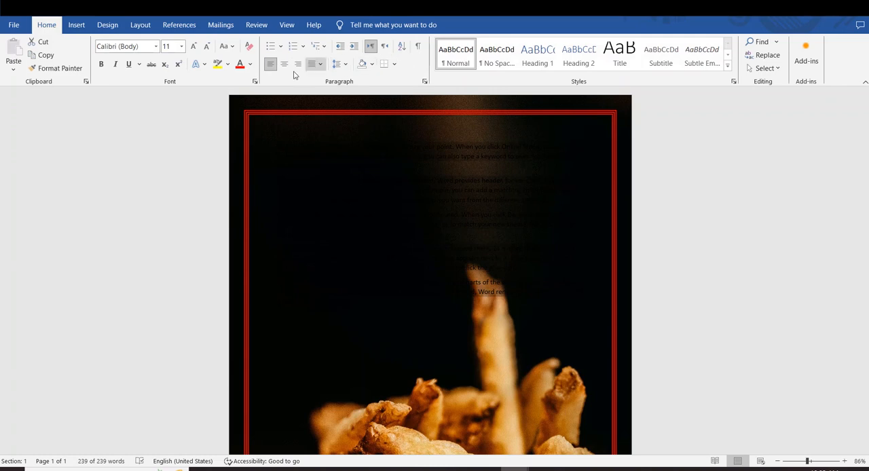
left_click(251, 65)
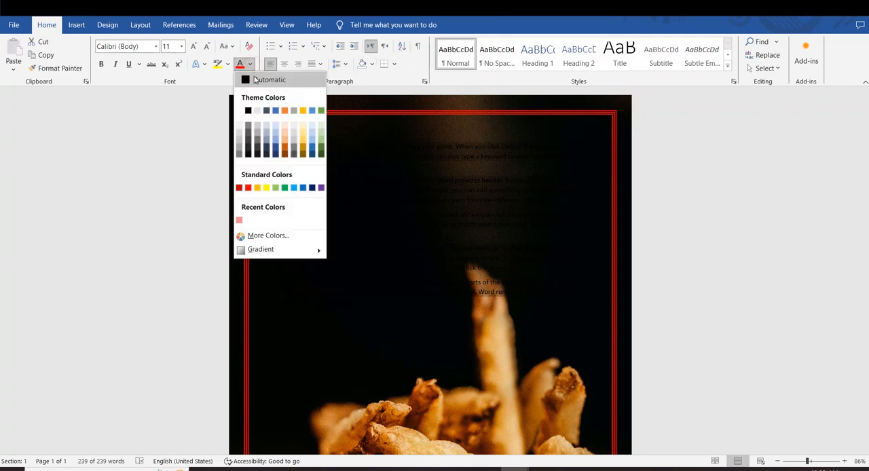
left_click(246, 110)
left_click(440, 333)
scroll(441, 333, "down", 1)
scroll(442, 338, "down", 3)
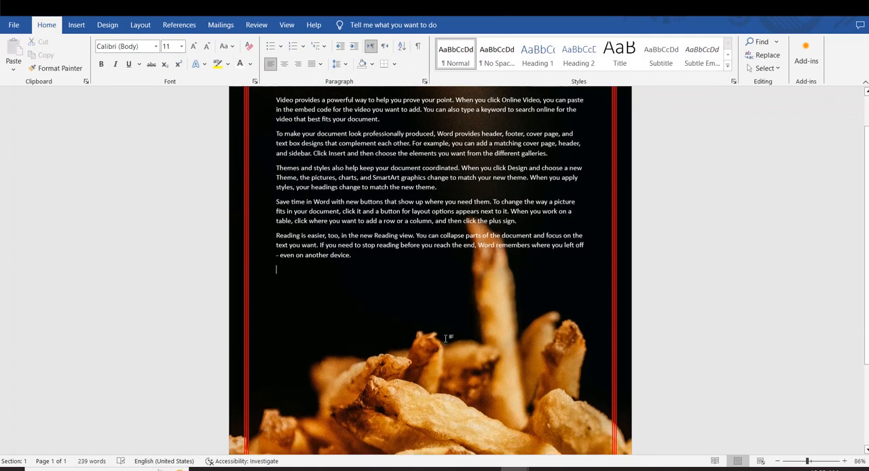
scroll(450, 338, "up", 4)
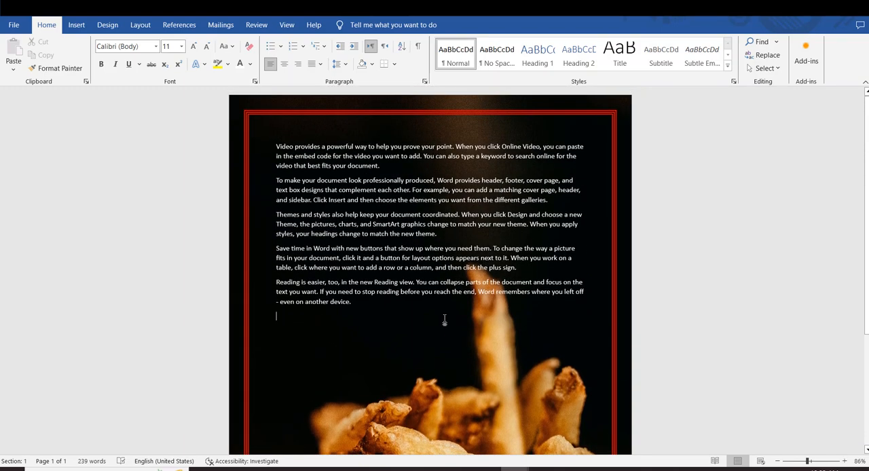
Enlarge all the sample text to 16 pt and review the whole page.
left_click(415, 302)
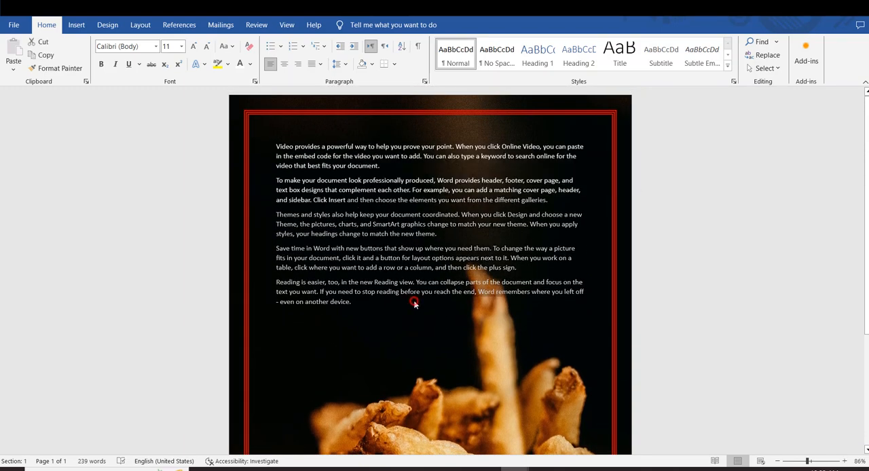
left_click_drag(385, 305, 280, 182)
left_click_drag(360, 334, 272, 151)
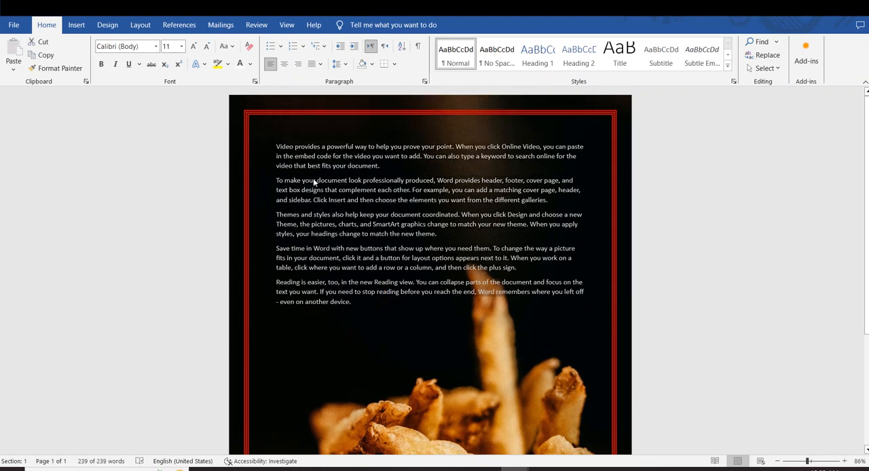
key("ctrl+shift+period")
key("ctrl+shift+period")
key("ctrl+shift+period")
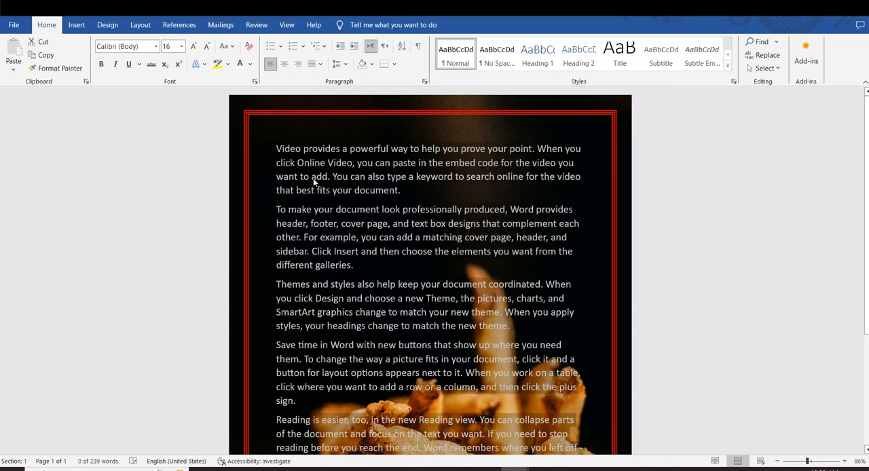
left_click(655, 226)
scroll(662, 228, "down", 3)
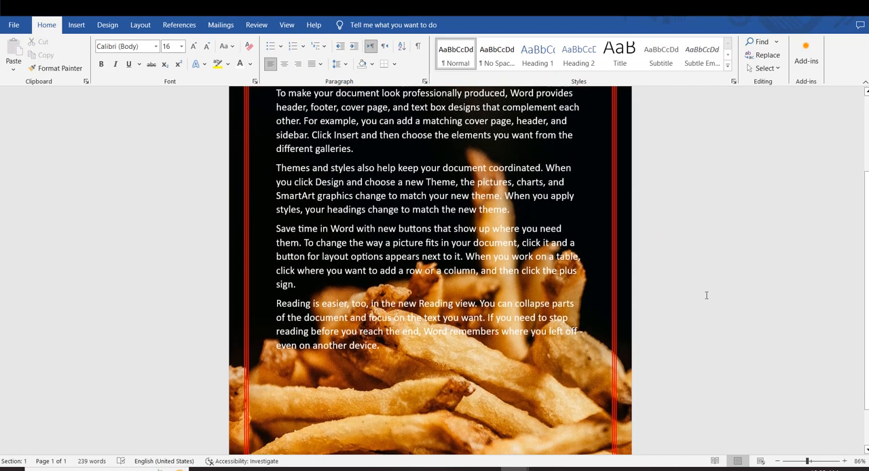
scroll(441, 251, "up", 3)
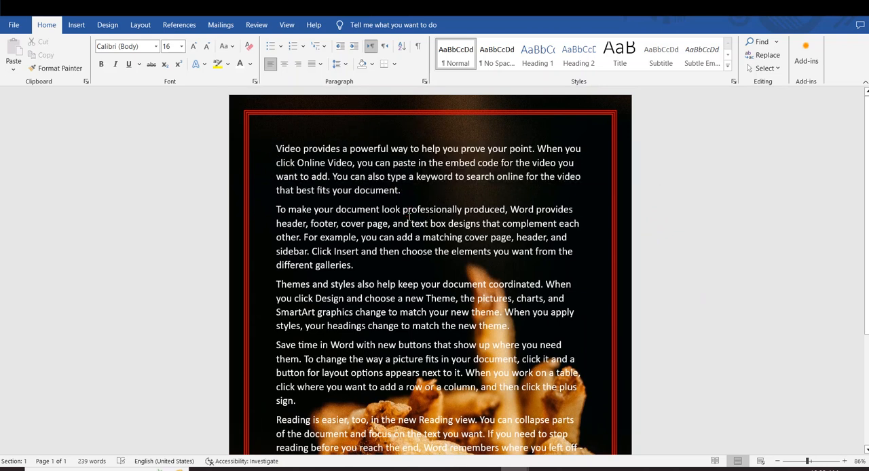
Set up a box border around the first paragraph with a thick multi-line style.
scroll(410, 218, "down", 3)
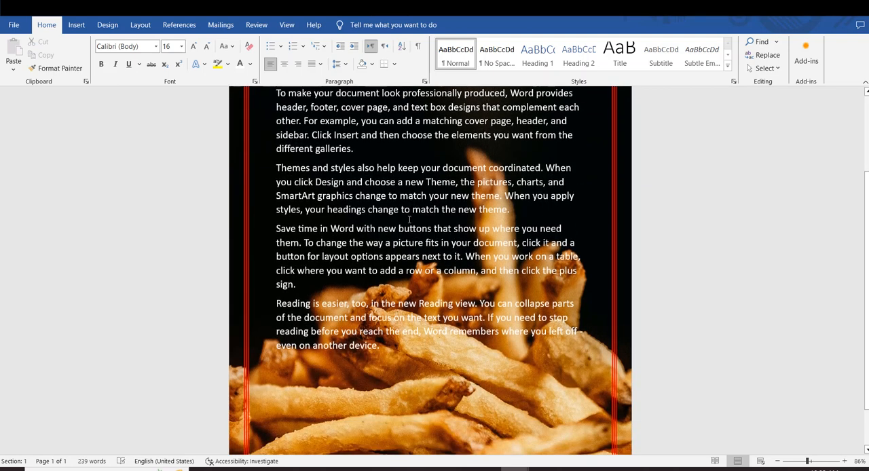
scroll(412, 228, "up", 3)
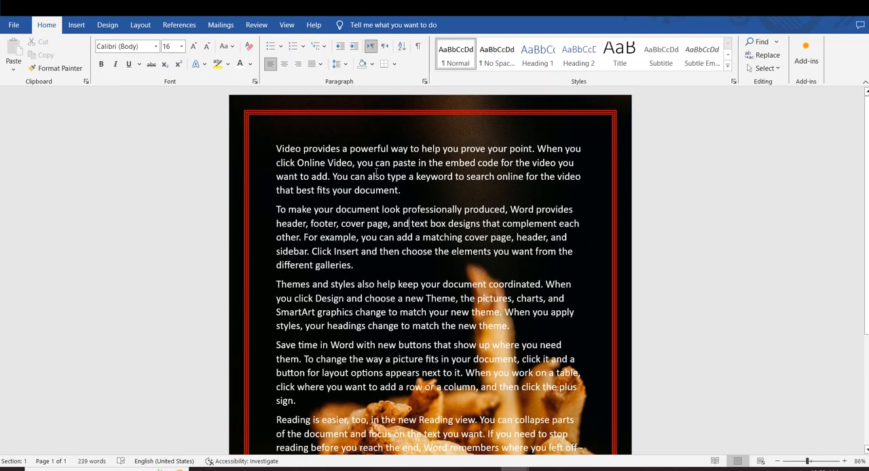
double_click(267, 140)
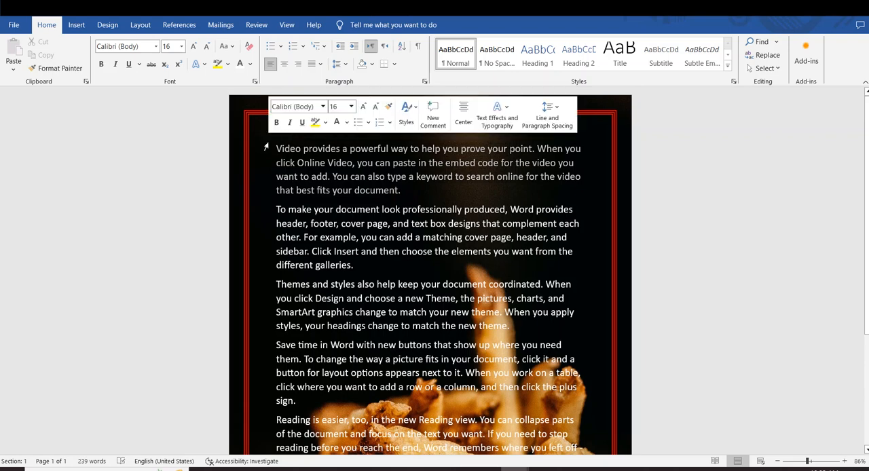
left_click(107, 25)
left_click(820, 72)
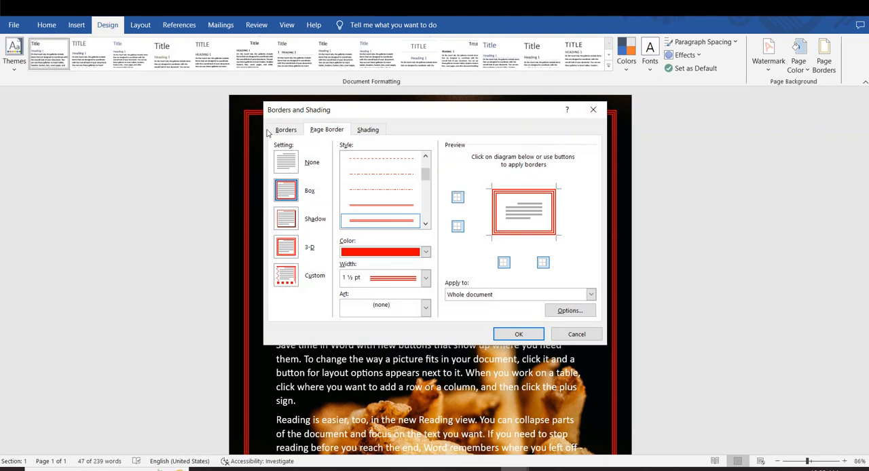
left_click(279, 131)
left_click(285, 191)
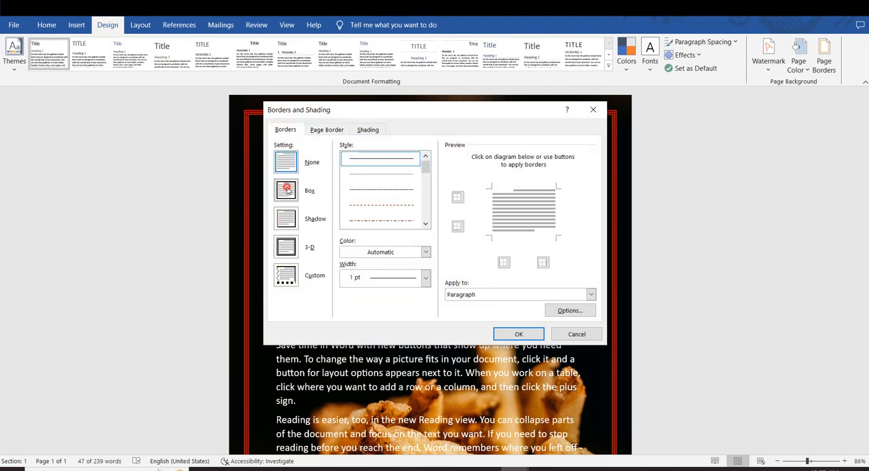
left_click_drag(425, 166, 426, 182)
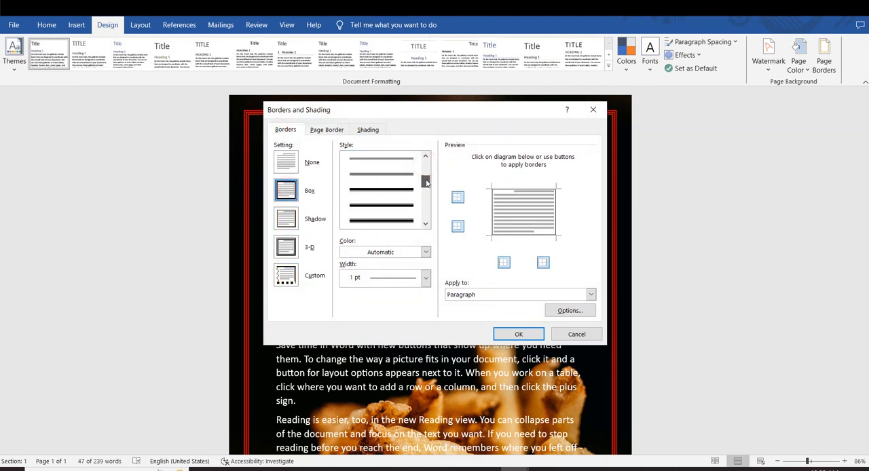
left_click(381, 189)
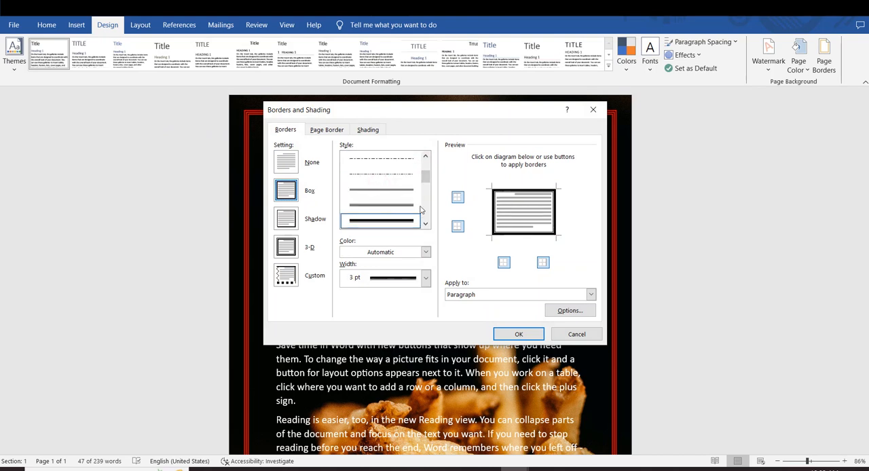
Set the first paragraph's border color to white and its width to 4 ½ pt, and apply it.
left_click(422, 252)
left_click(345, 290)
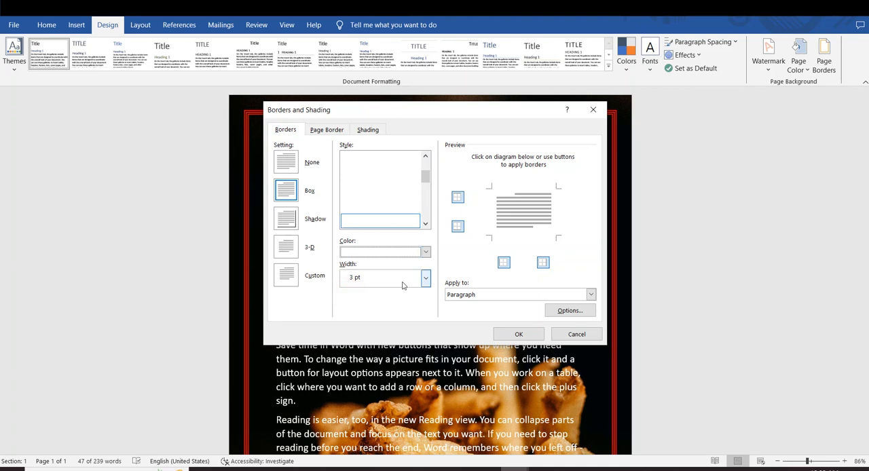
left_click(426, 277)
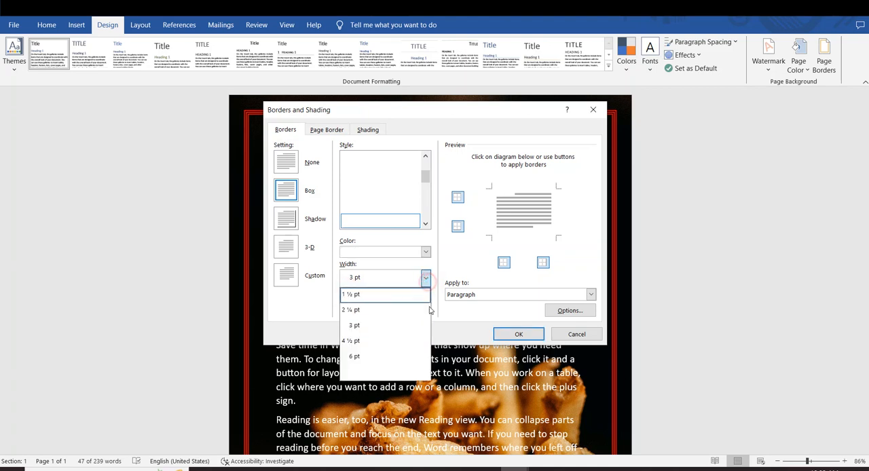
left_click(379, 340)
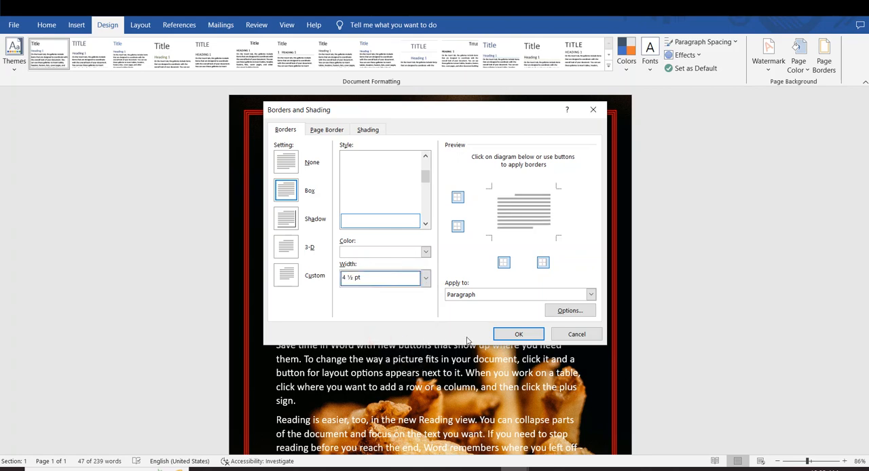
left_click(518, 334)
left_click(303, 163)
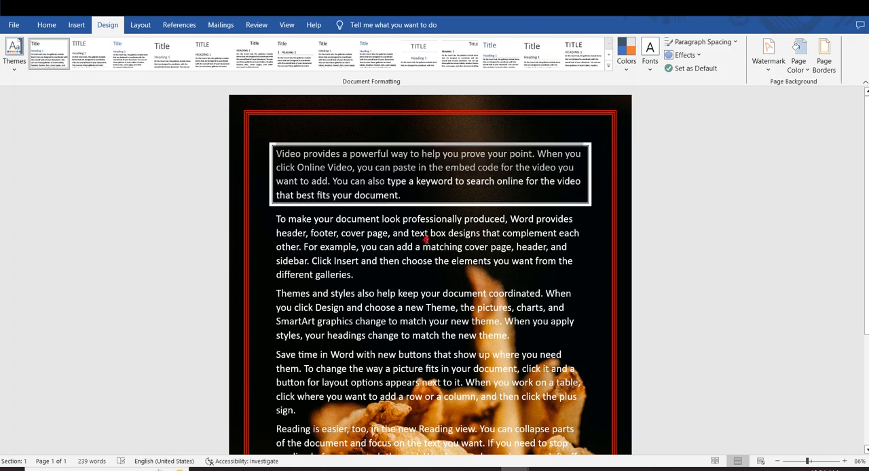
Set up a 3 pt double-line box border around the last three paragraphs.
scroll(258, 183, "down", 4)
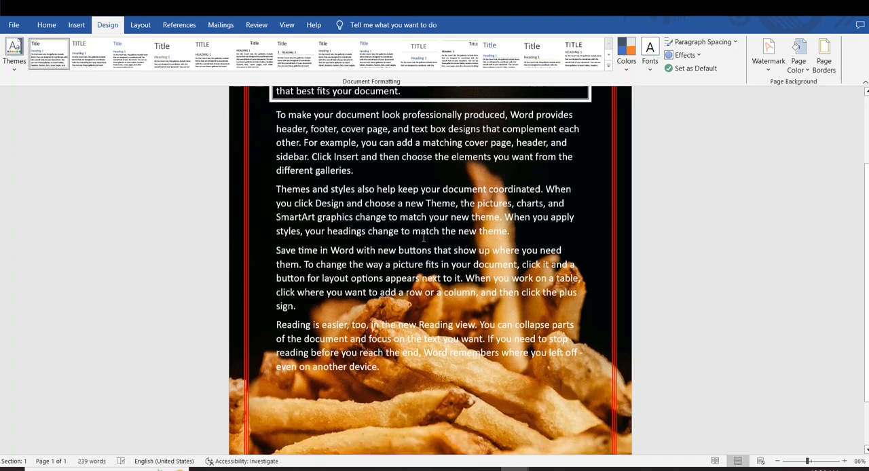
left_click_drag(276, 174, 348, 291)
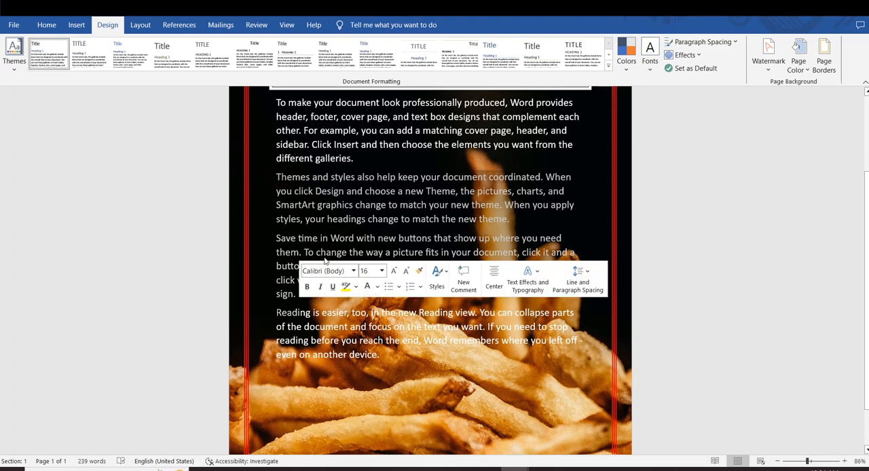
left_click(823, 61)
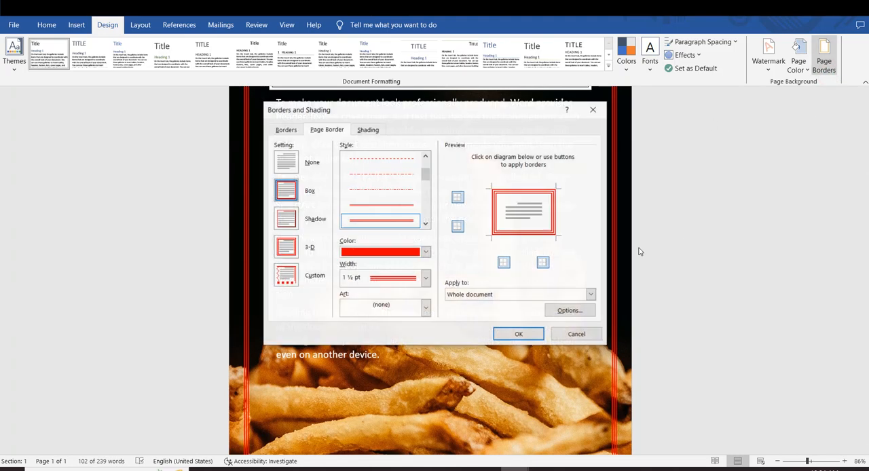
left_click(284, 130)
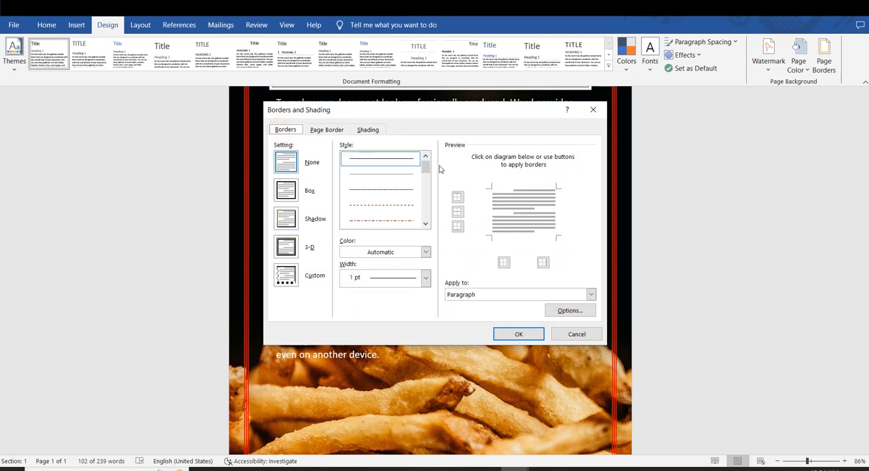
left_click_drag(425, 167, 425, 200)
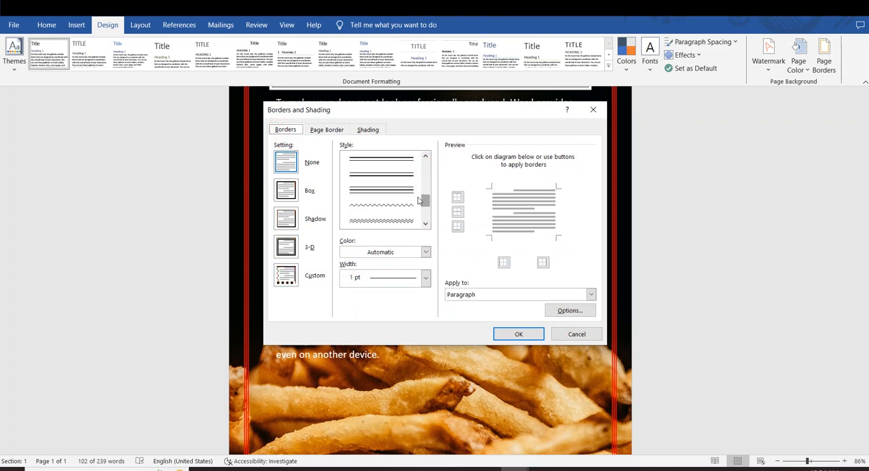
scroll(389, 176, "down", 2)
left_click(380, 220)
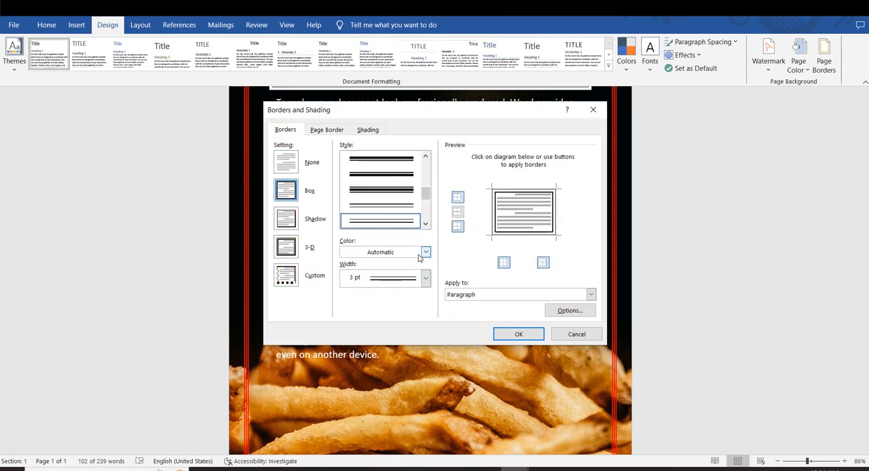
Color the border of the last three paragraphs yellow, apply it, and review both bordered blocks on the page.
left_click(425, 252)
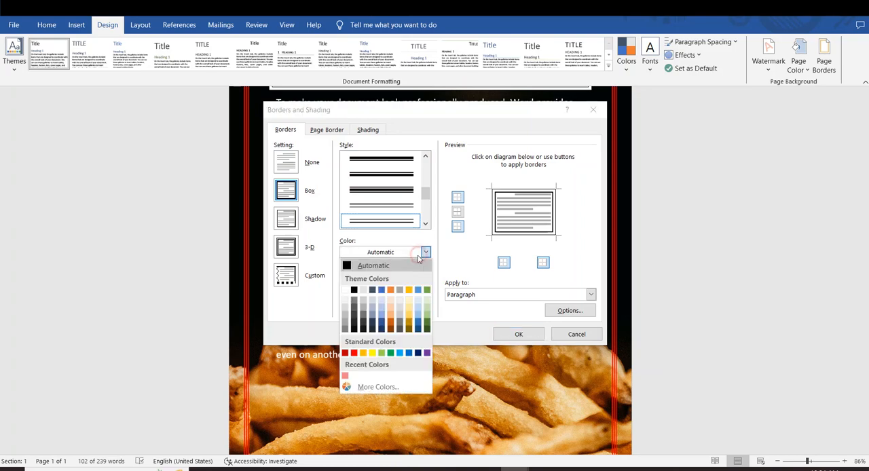
left_click(372, 353)
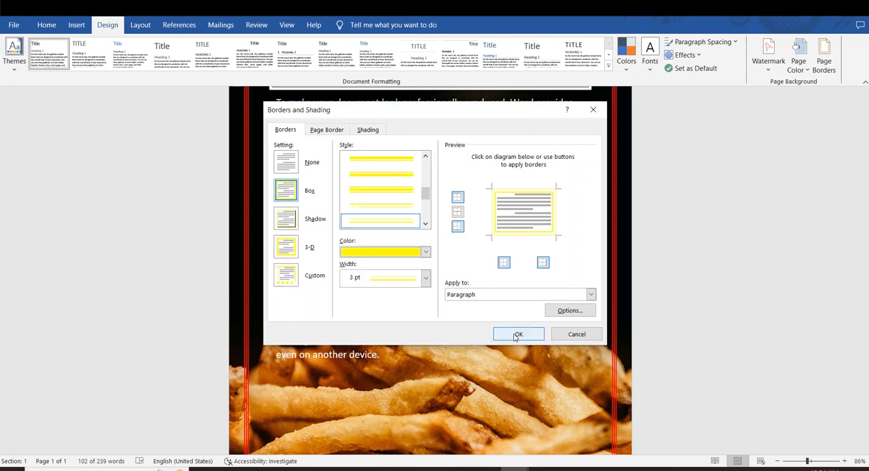
left_click(516, 334)
left_click(295, 297)
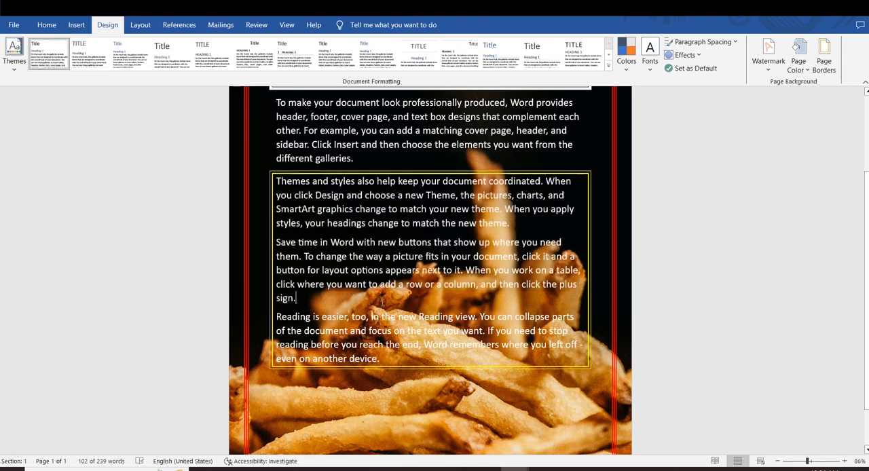
scroll(296, 297, "down", 1)
scroll(431, 271, "up", 4)
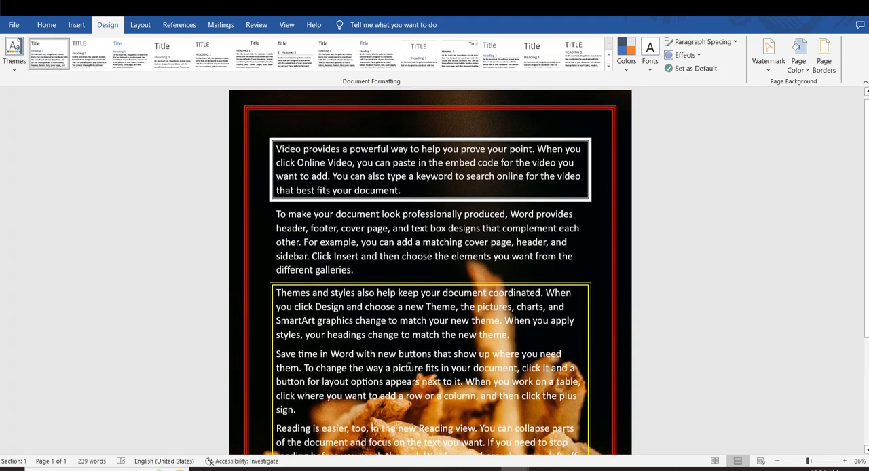
scroll(430, 270, "down", 3)
scroll(430, 270, "up", 3)
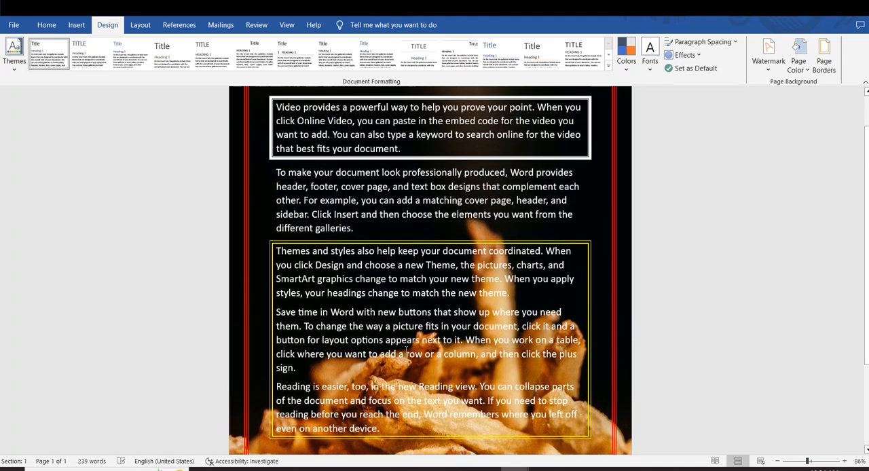
Shade the last three paragraphs with a yellow fill applied at paragraph level.
left_click(824, 59)
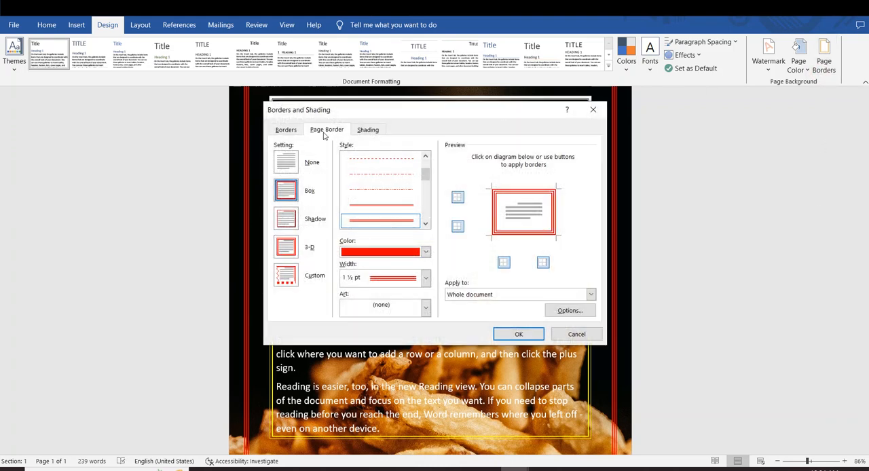
left_click(361, 131)
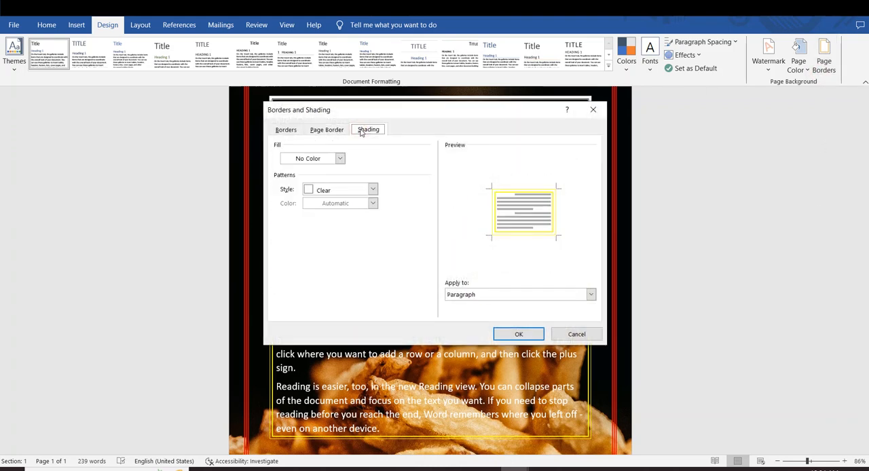
left_click(340, 158)
left_click(312, 247)
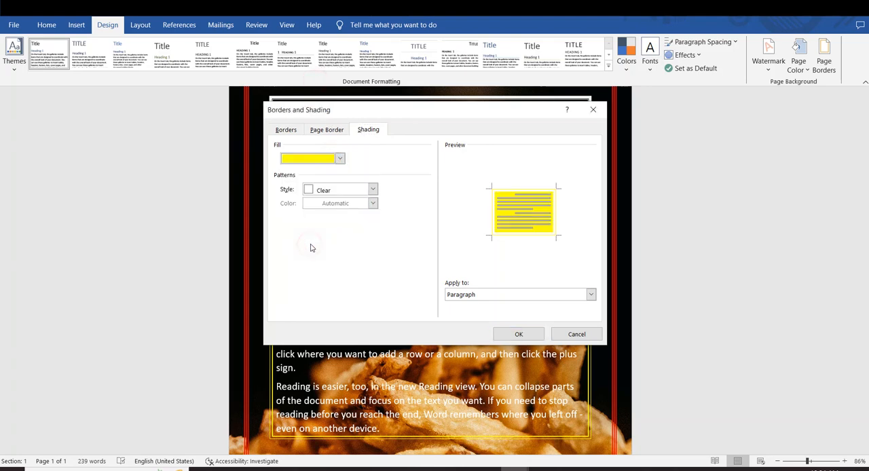
left_click(518, 334)
scroll(503, 324, "down", 1)
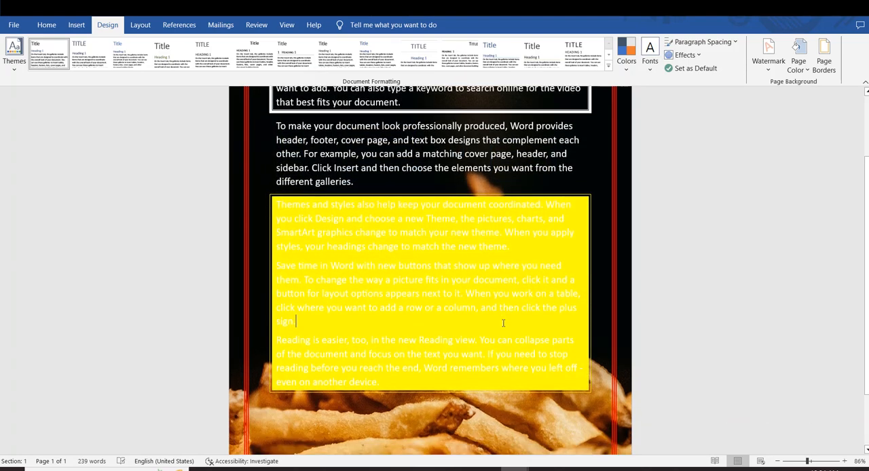
left_click_drag(574, 379, 382, 202)
left_click(435, 258)
left_click_drag(277, 202, 492, 298)
left_click(494, 293)
Shade the first paragraph with a light green fill at paragraph level and review the whole page.
scroll(385, 175, "up", 2)
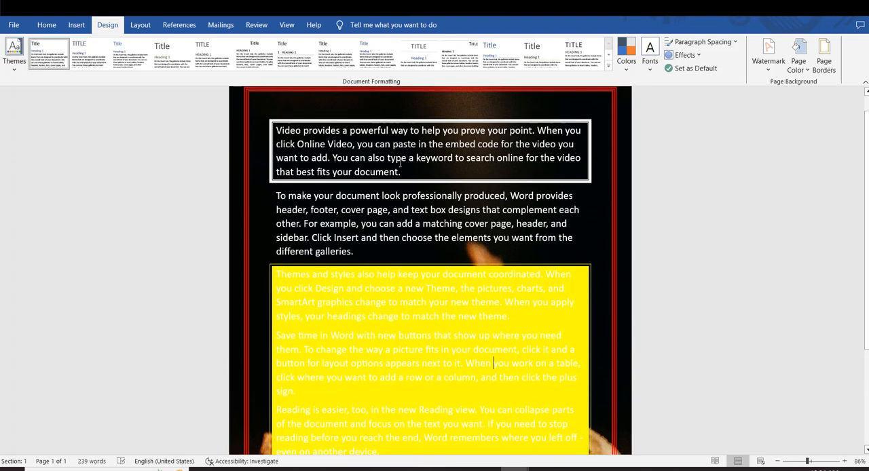
left_click_drag(407, 171, 300, 106)
left_click(362, 144)
left_click_drag(409, 173, 285, 130)
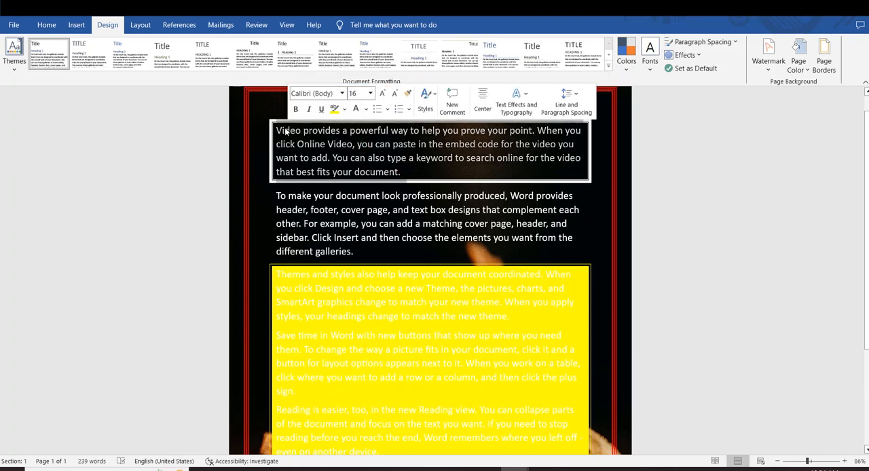
left_click(824, 59)
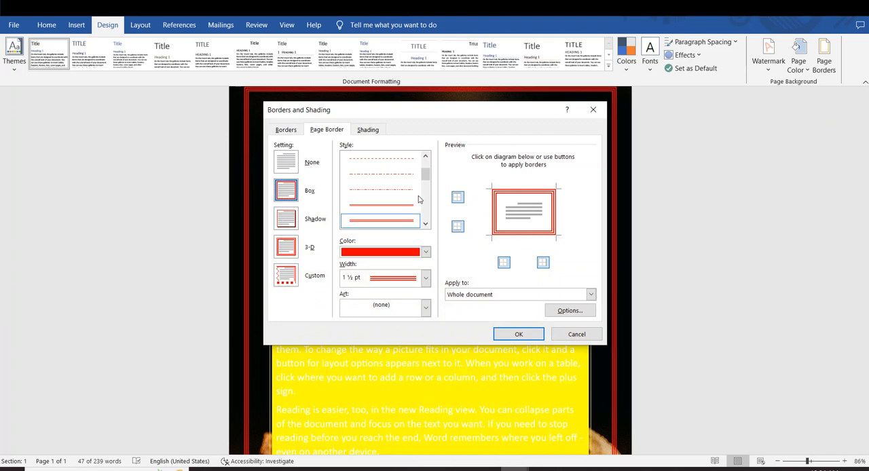
left_click(367, 131)
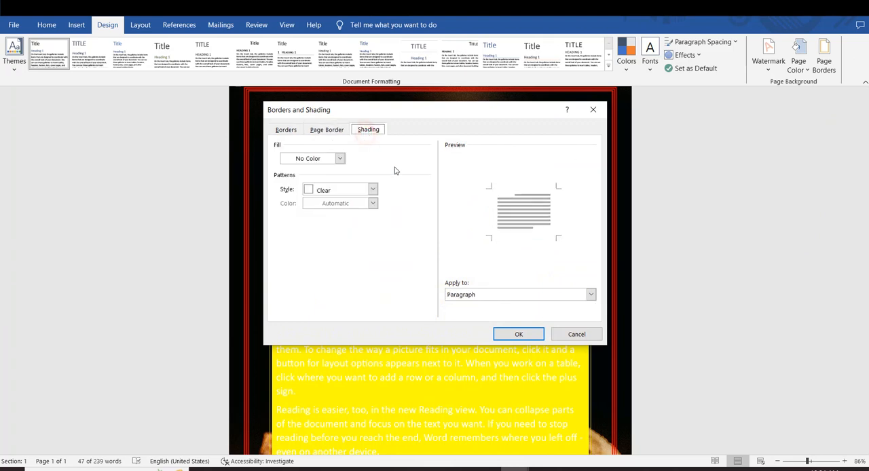
left_click(341, 159)
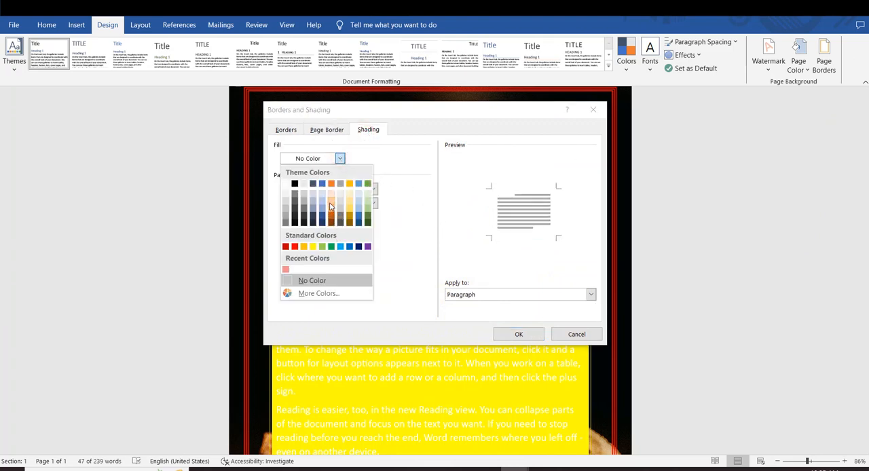
left_click(322, 247)
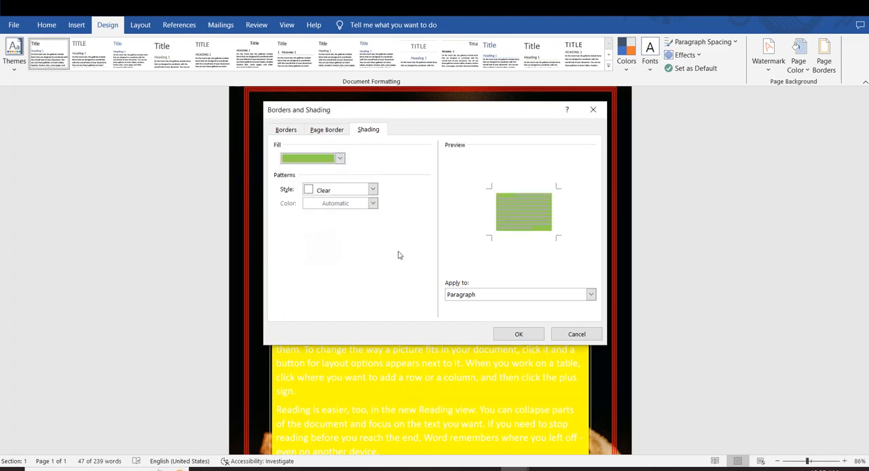
left_click(517, 334)
left_click(473, 223)
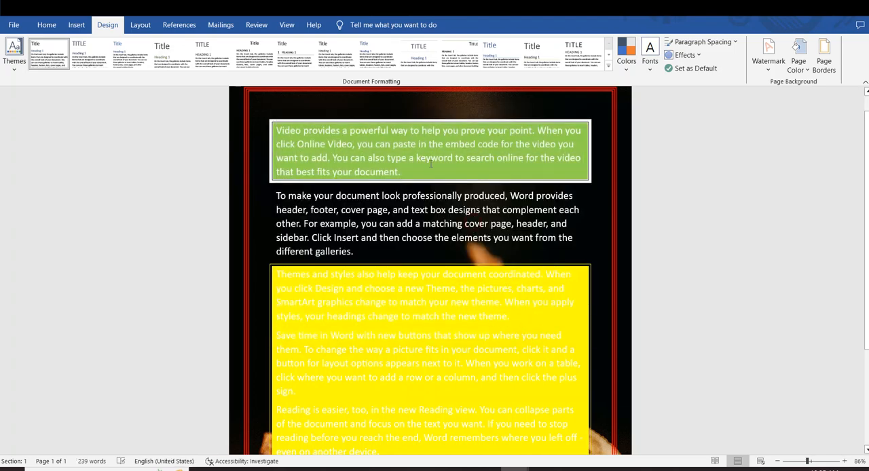
scroll(430, 163, "up", 1)
scroll(448, 183, "down", 5)
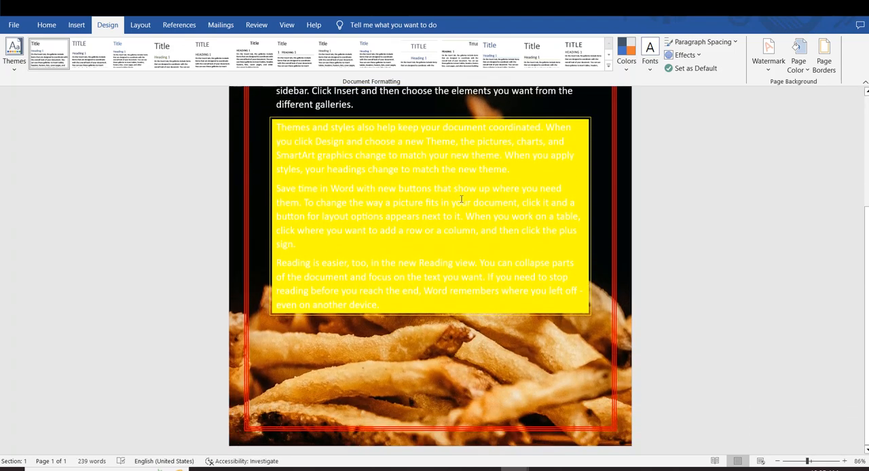
scroll(462, 199, "up", 6)
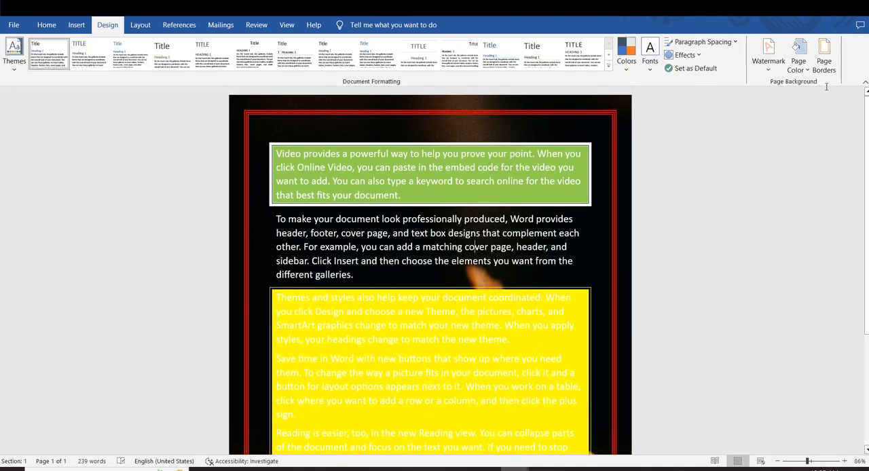
Try the Shadow and 3-D settings on the red page border, apply 3-D to the whole document, and review the page.
left_click(823, 65)
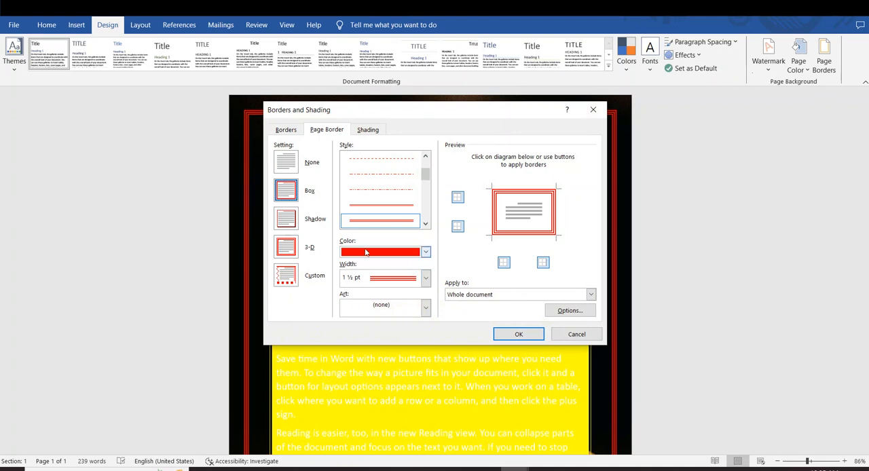
left_click(290, 244)
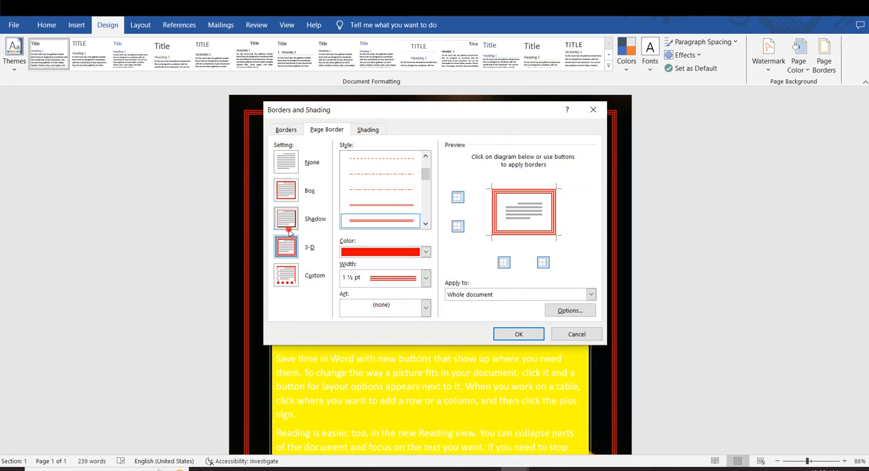
left_click(291, 223)
left_click(293, 248)
left_click(519, 333)
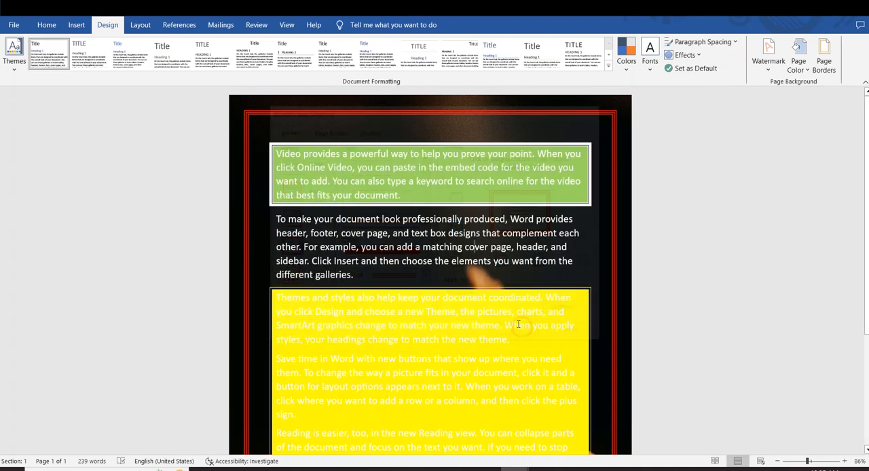
scroll(503, 298, "down", 5)
scroll(502, 298, "down", 1)
scroll(499, 272, "up", 3)
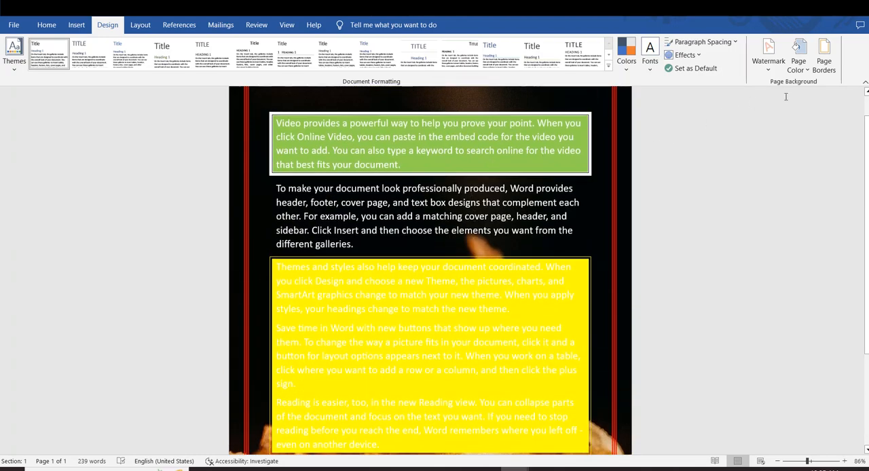
Review the paragraph border, page border and shading options and the watermark gallery without making any changes.
left_click(822, 59)
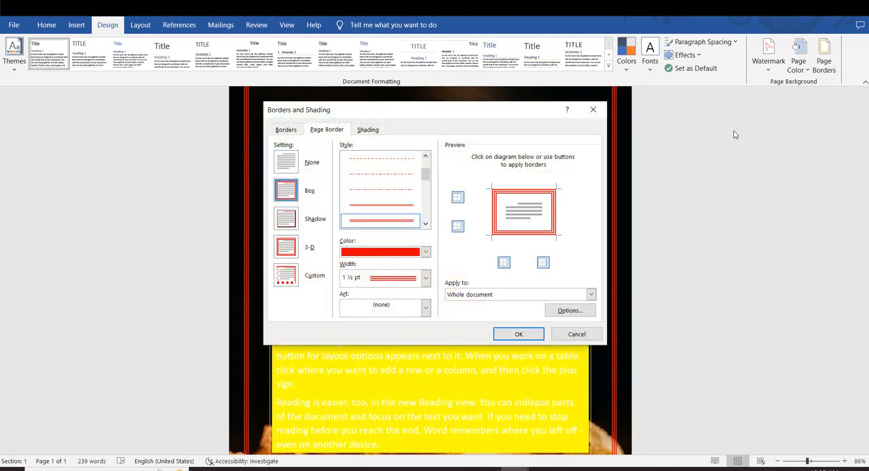
left_click(285, 129)
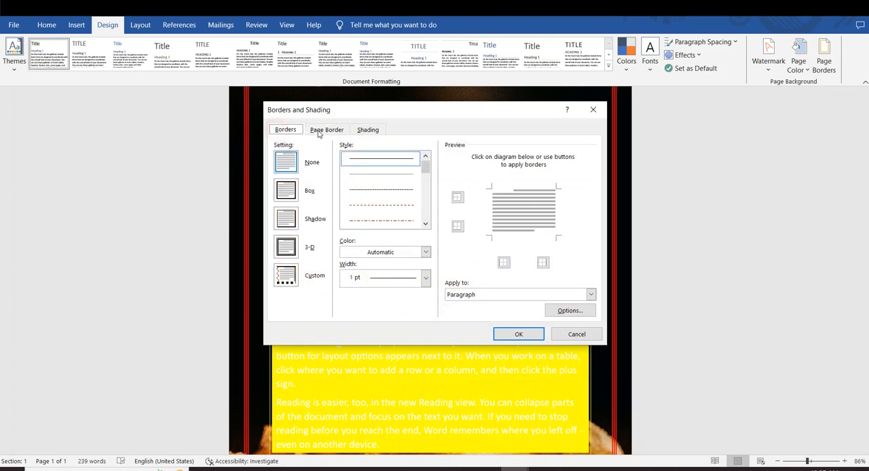
left_click(318, 131)
left_click(357, 131)
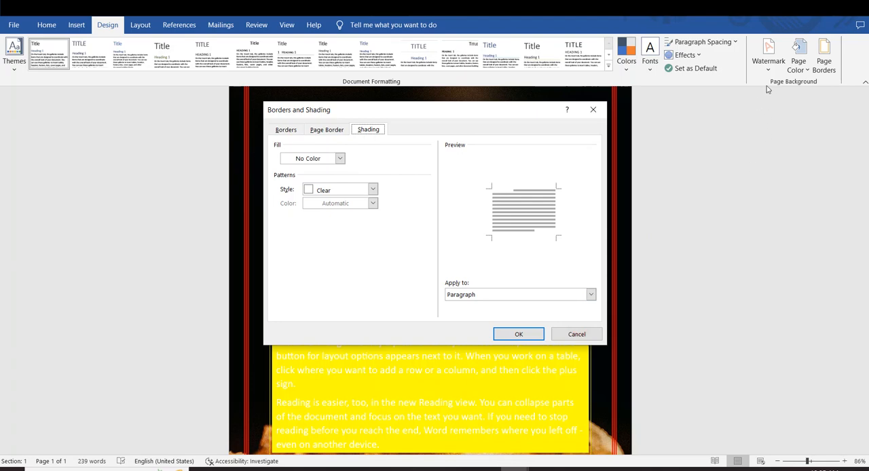
left_click(576, 334)
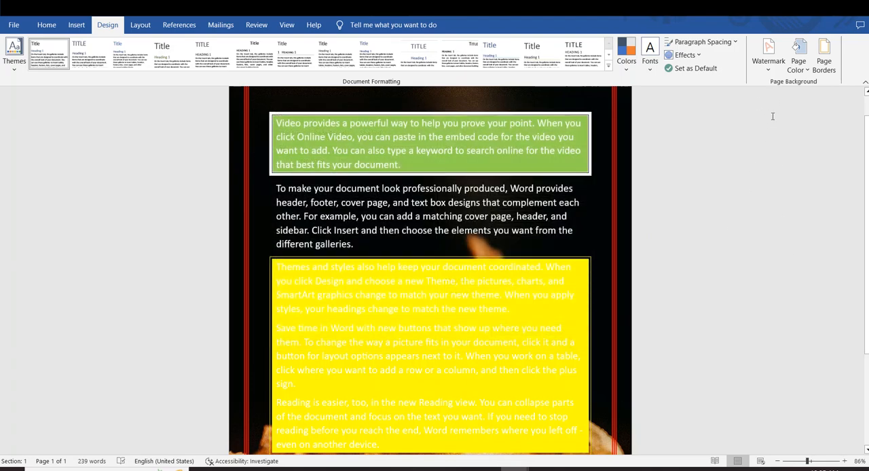
left_click(768, 57)
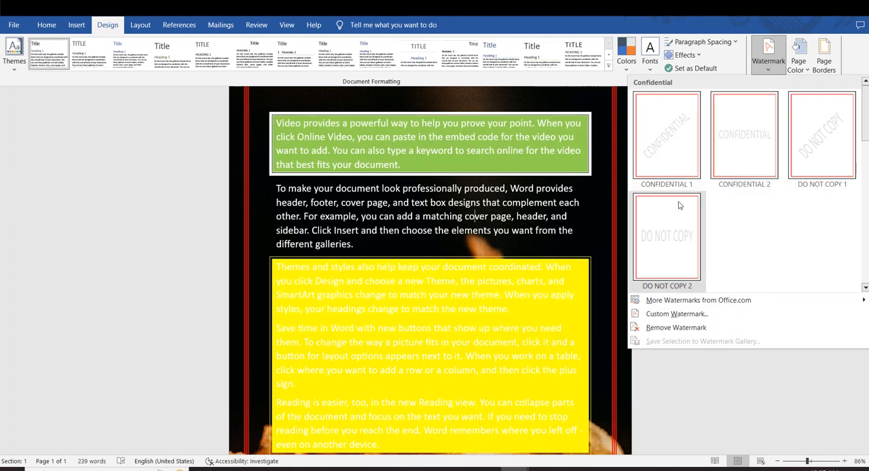
left_click(317, 227)
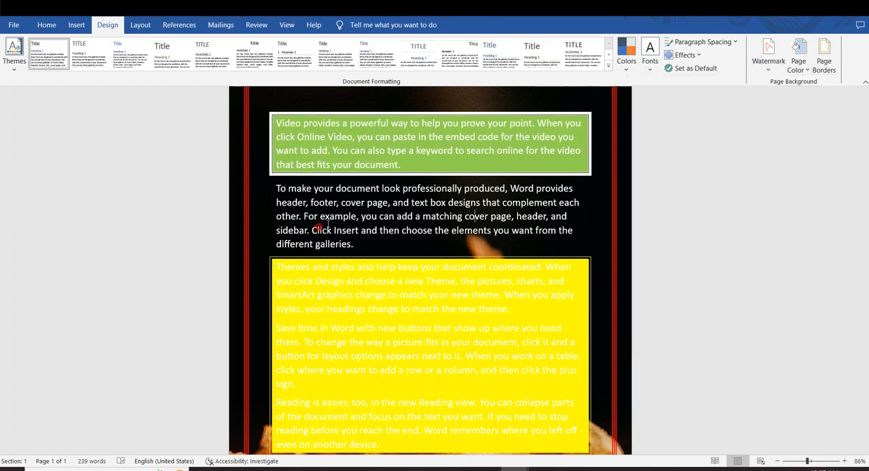
left_click(824, 58)
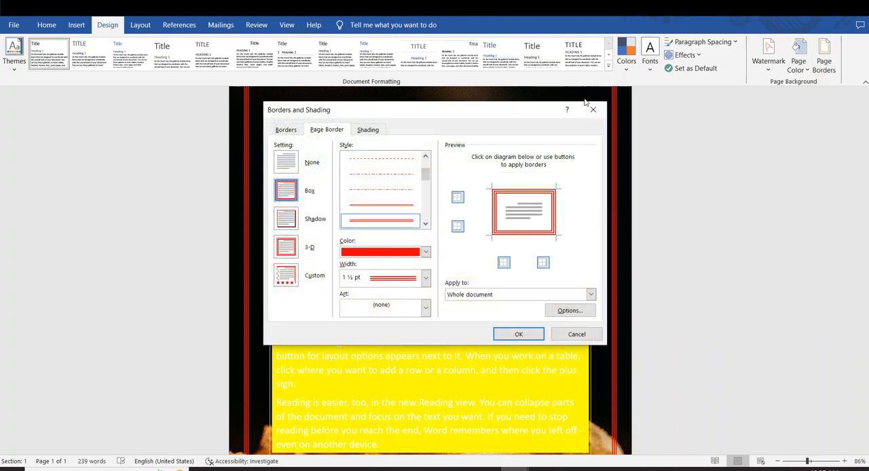
left_click(595, 109)
Replace the picture background with a standard light blue page color and review the whole page.
left_click(798, 58)
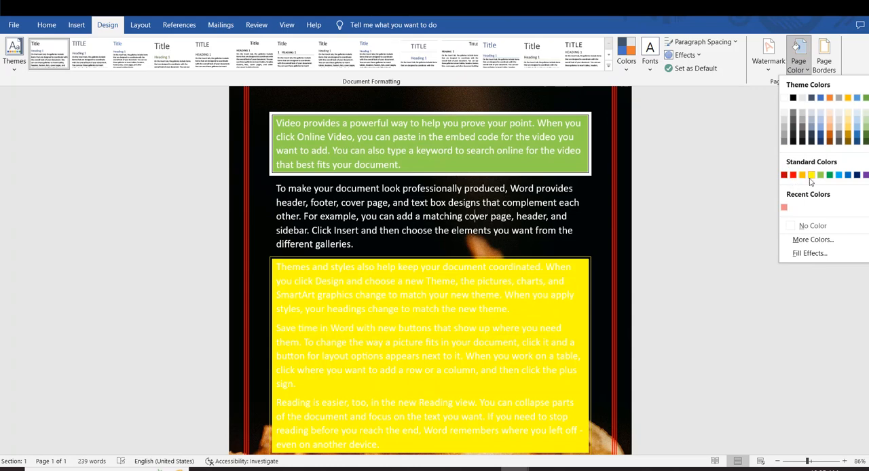
left_click(838, 175)
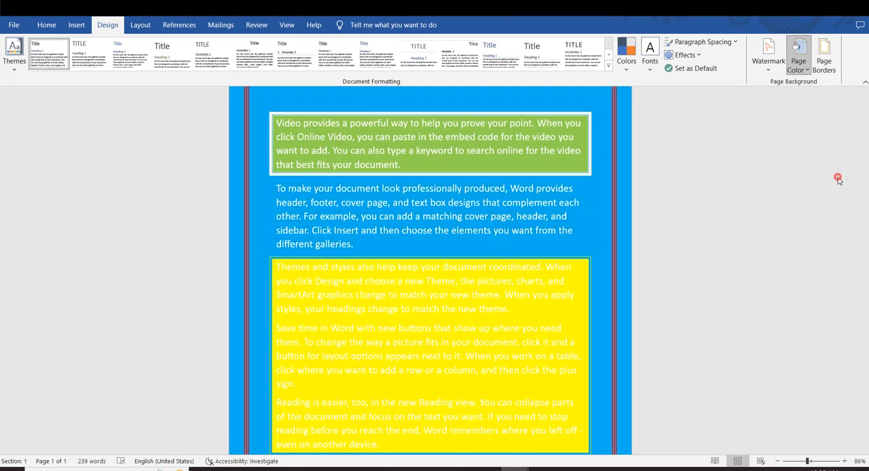
scroll(530, 288, "up", 1)
scroll(529, 288, "down", 5)
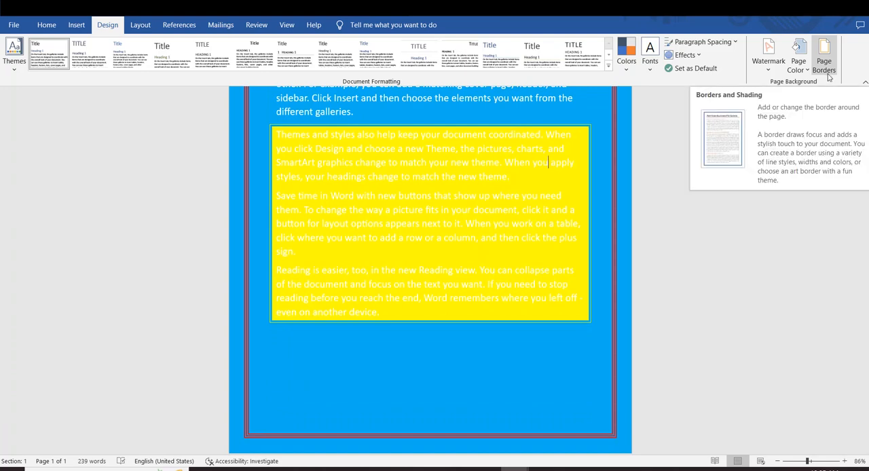
Place the cursor at the end of the "Save time in Word" paragraph and bring up the page layout tools.
left_click(689, 246)
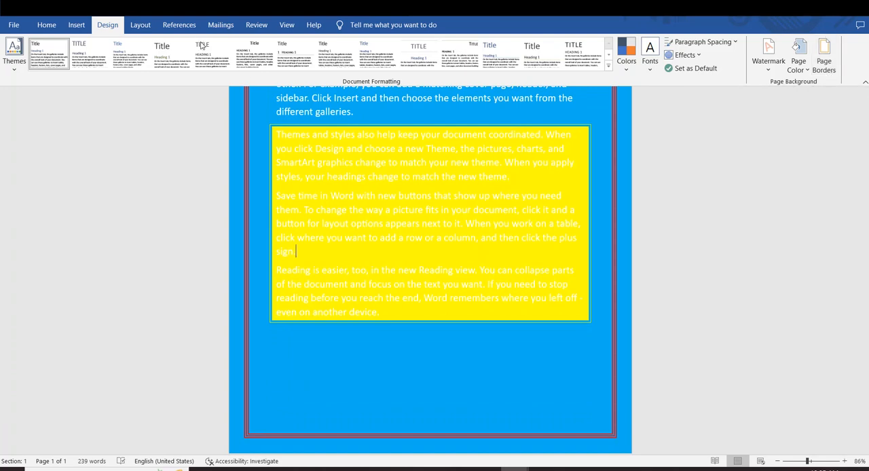
left_click(140, 24)
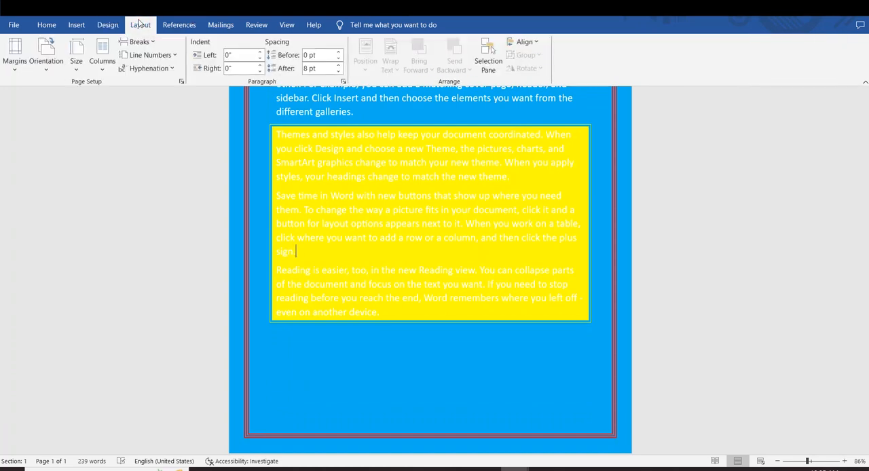